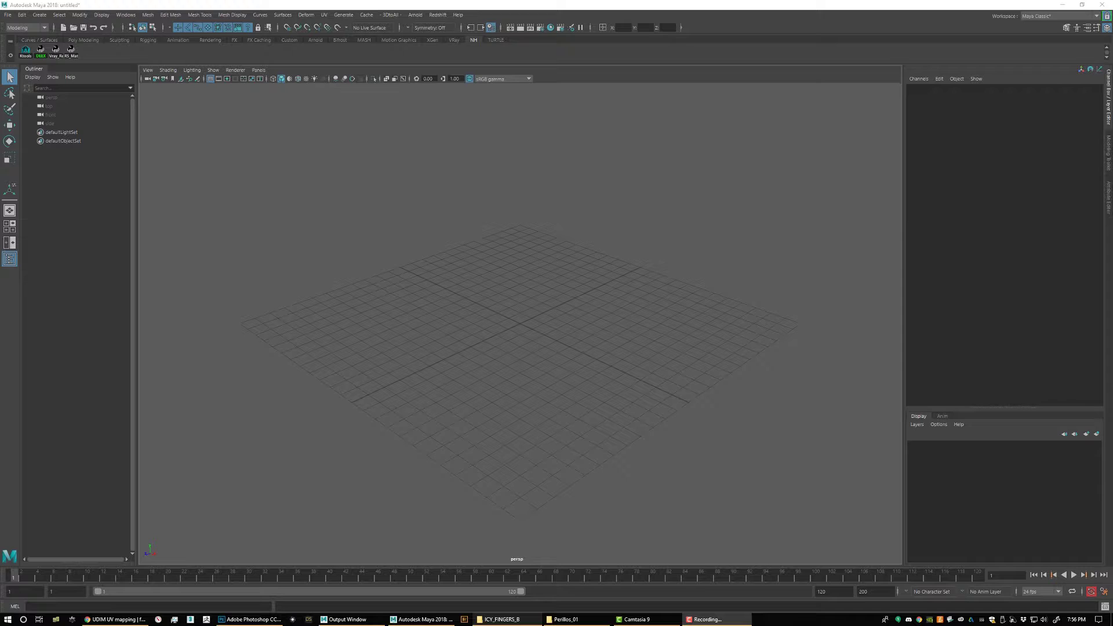
Step: Import IF_B_v04_NH.obj from the _OUTPUT_ folder into the Maya scene and open Hypershade
{"action": "left_click", "coordinate": [502, 619]}
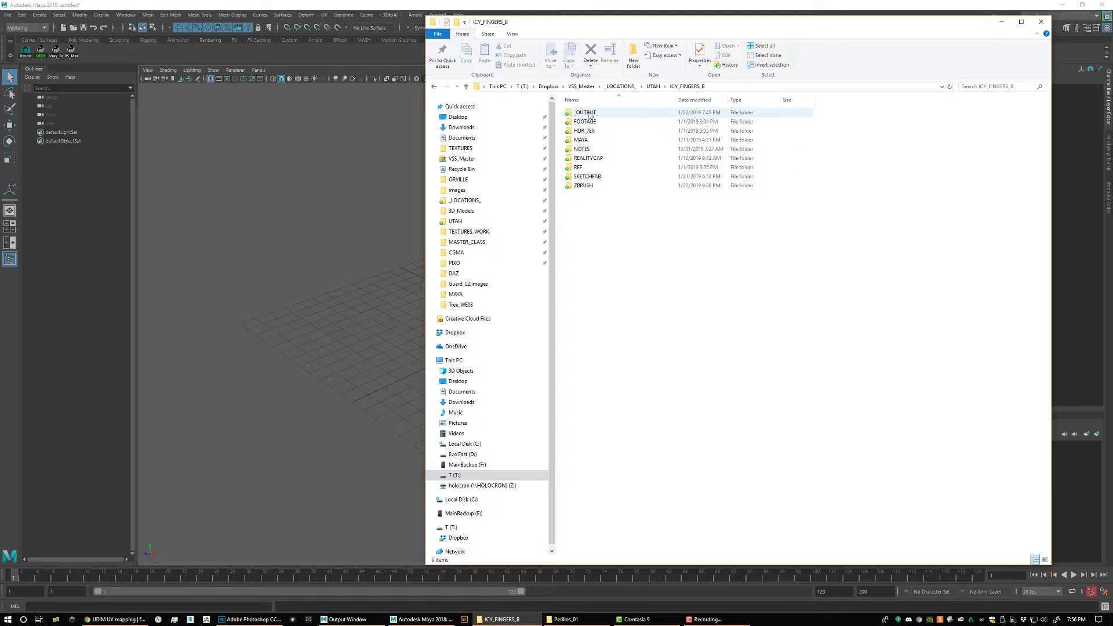
{"action": "double_click", "coordinate": [704, 113]}
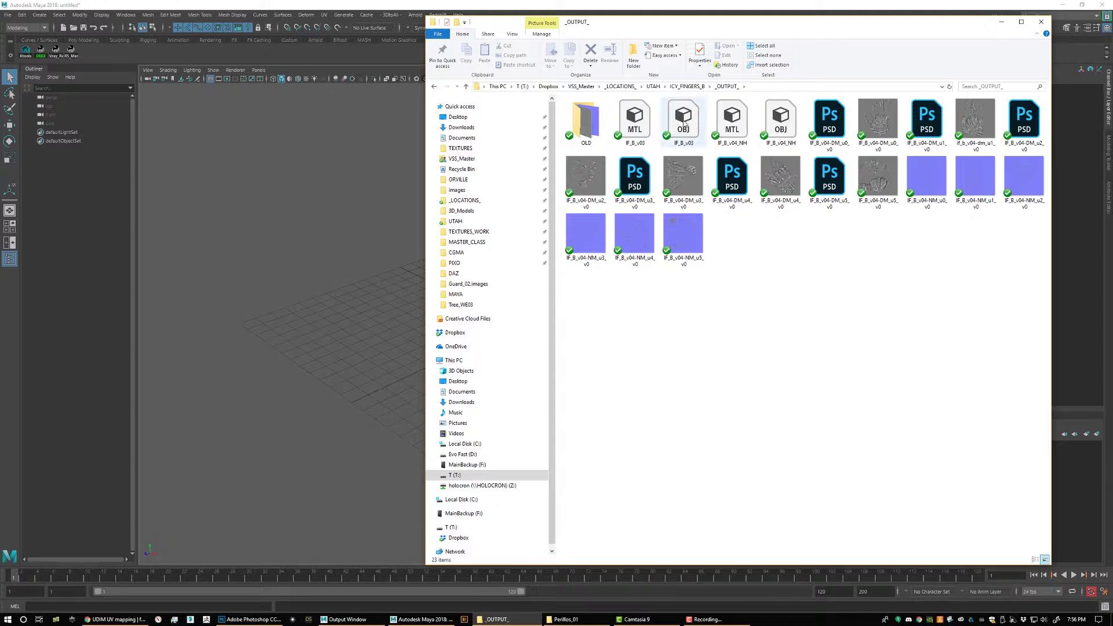
{"action": "left_click", "coordinate": [780, 120]}
{"action": "left_click_drag", "start_coordinate": [337, 230], "coordinate": [340, 231]}
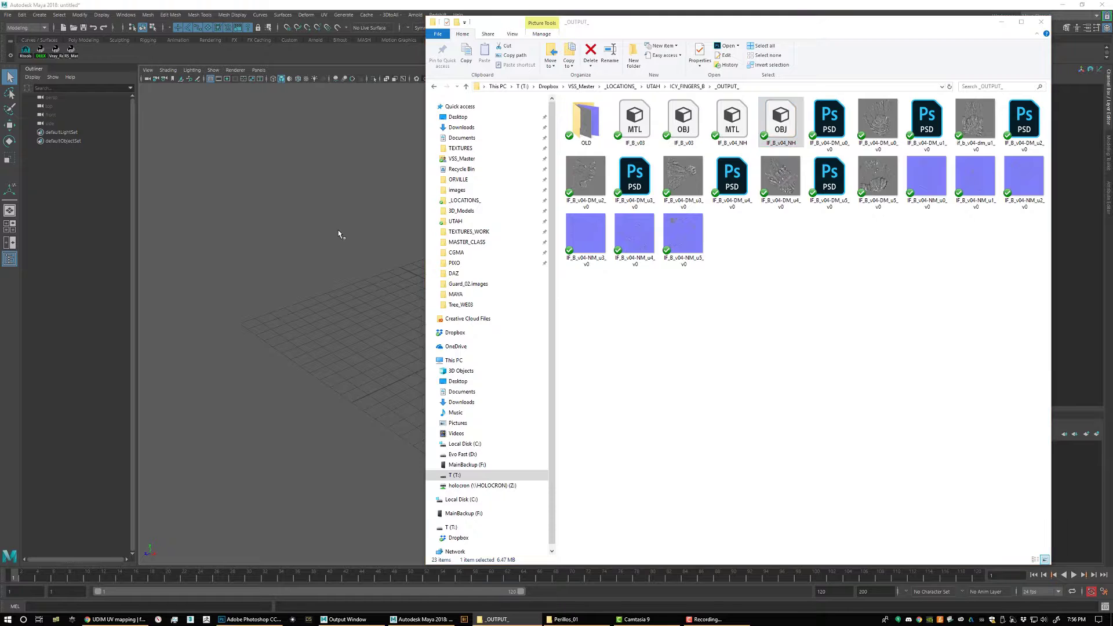
{"action": "left_click", "coordinate": [551, 28]}
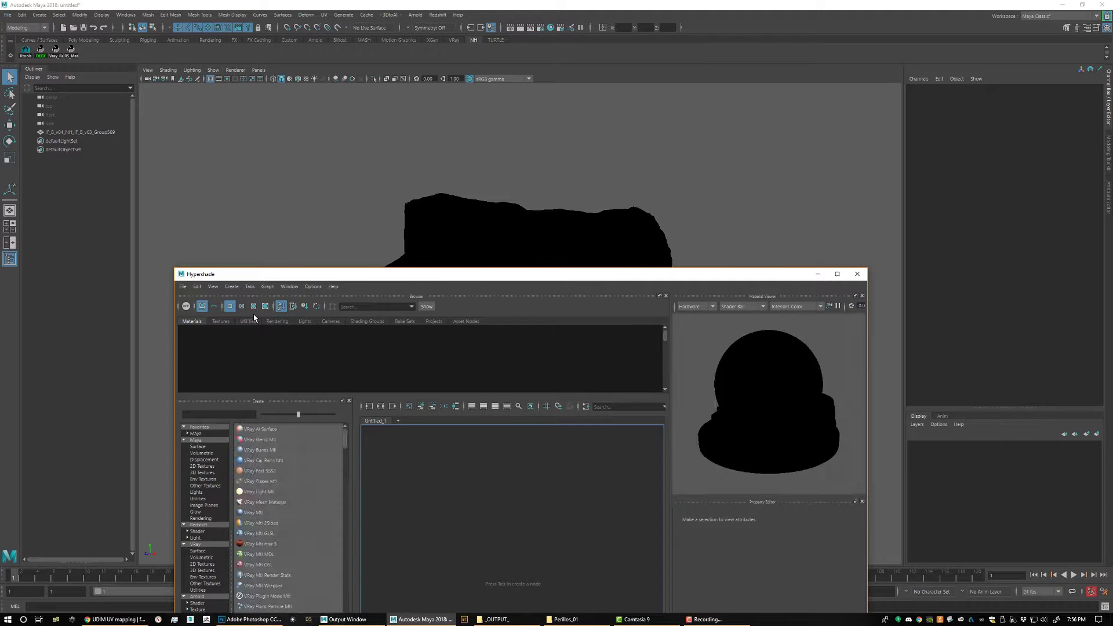
Step: Create a new Redshift Material, rsMaterial1, in Hypershade
{"action": "left_click", "coordinate": [231, 287]}
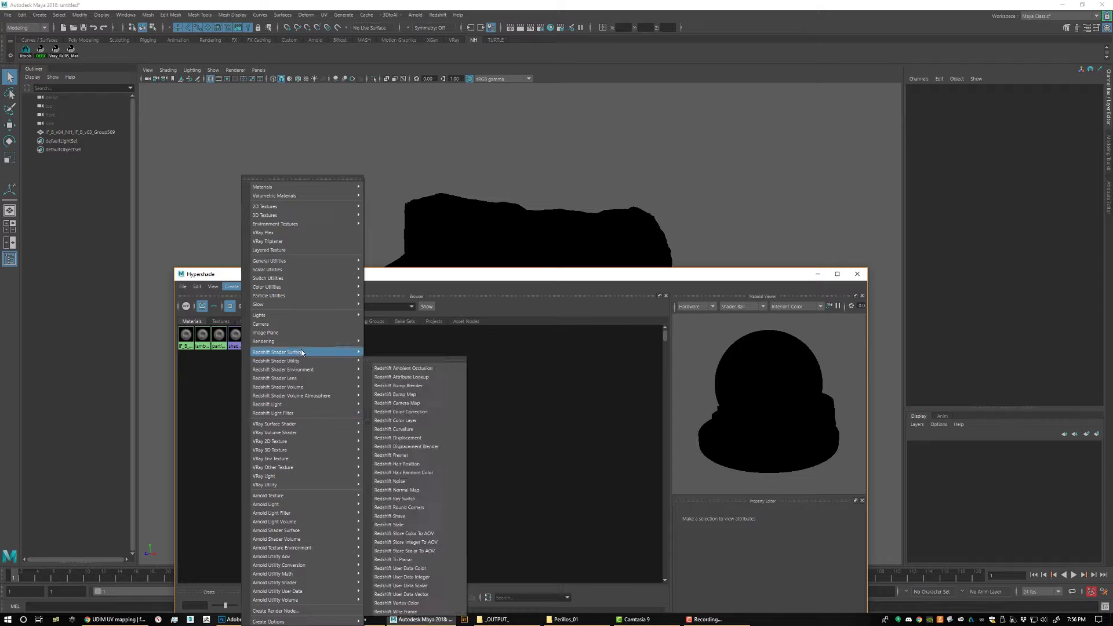
{"action": "mouse_move", "coordinate": [313, 352]}
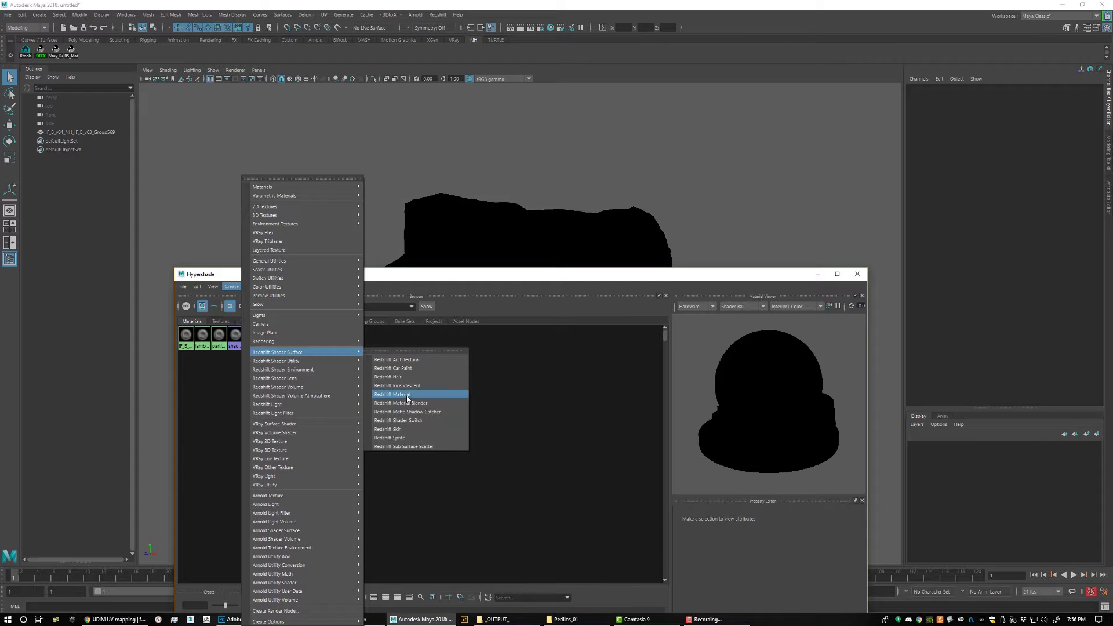
{"action": "left_click", "coordinate": [408, 398]}
Step: Assign rsMaterial1 to the rock mesh and select its swatch to show its settings
{"action": "left_click_drag", "start_coordinate": [522, 316], "coordinate": [657, 405]}
{"action": "middle_click_drag", "start_coordinate": [407, 465], "coordinate": [579, 281]}
{"action": "left_click_drag", "start_coordinate": [713, 307], "coordinate": [276, 301], "text": "alt"}
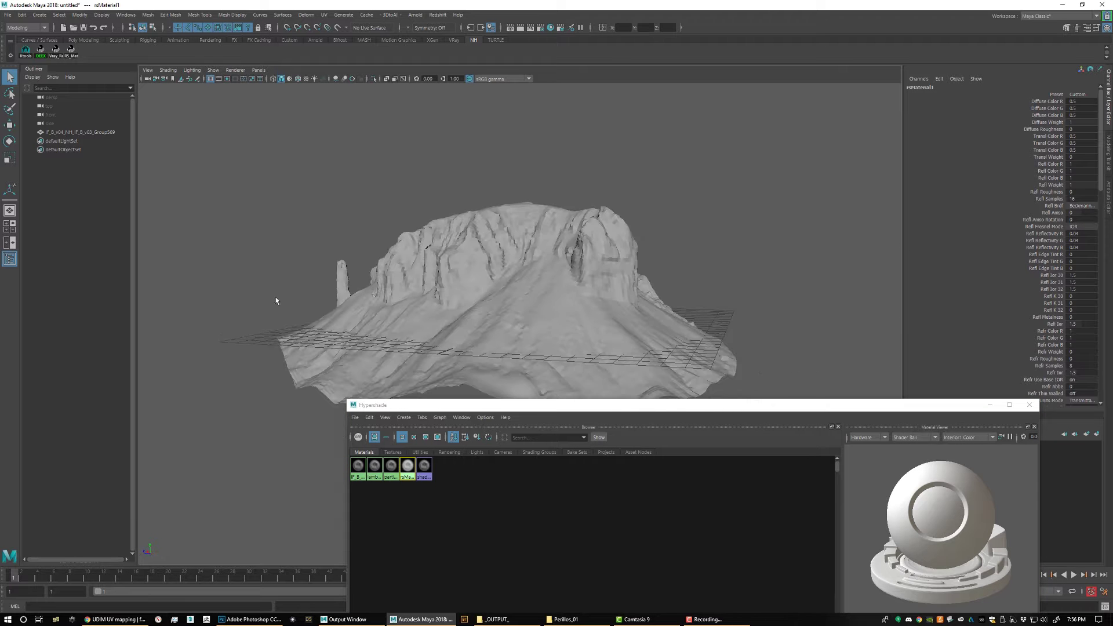
{"action": "mouse_move", "coordinate": [672, 303]}
{"action": "left_mouse_down", "text": "alt"}
{"action": "mouse_move", "coordinate": [626, 297]}
{"action": "mouse_move", "coordinate": [667, 296]}
{"action": "left_mouse_up", "text": "alt"}
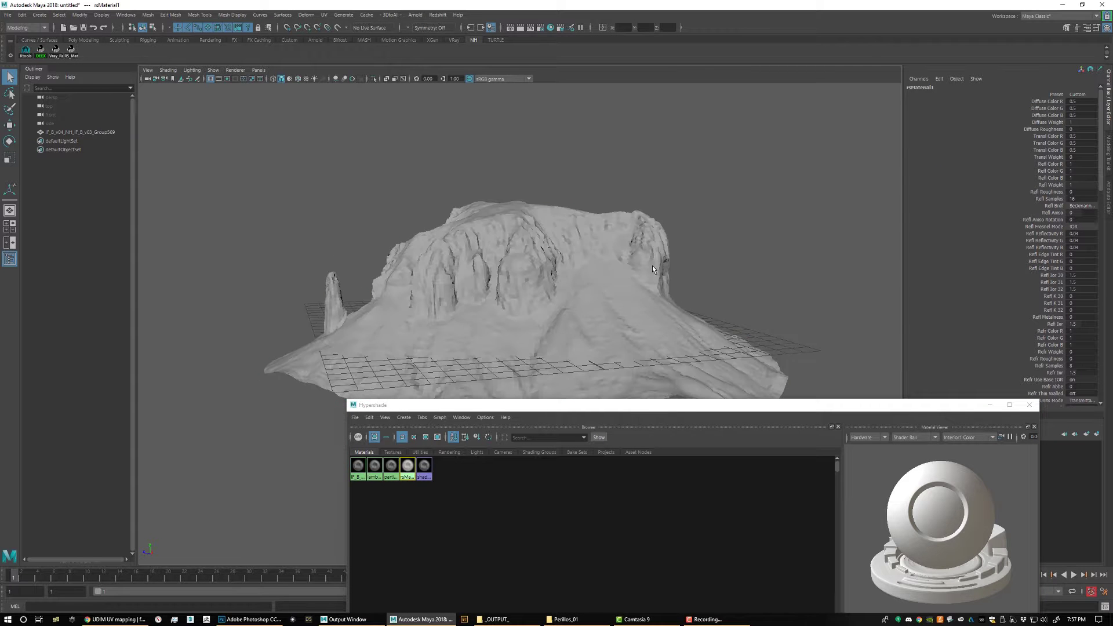
{"action": "left_click", "coordinate": [653, 269]}
{"action": "left_click", "coordinate": [415, 510]}
Step: Connect a File texture to rsMaterial1's Diffuse Color and browse to the tex\1k folder
{"action": "key", "text": "ctrl+a"}
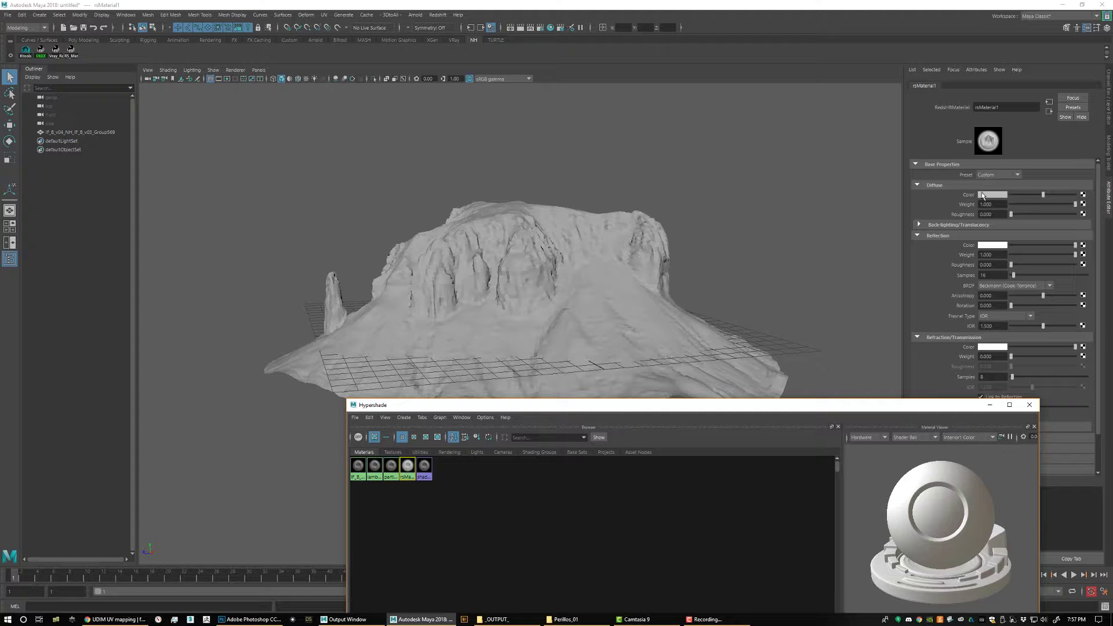
{"action": "left_click", "coordinate": [1084, 195]}
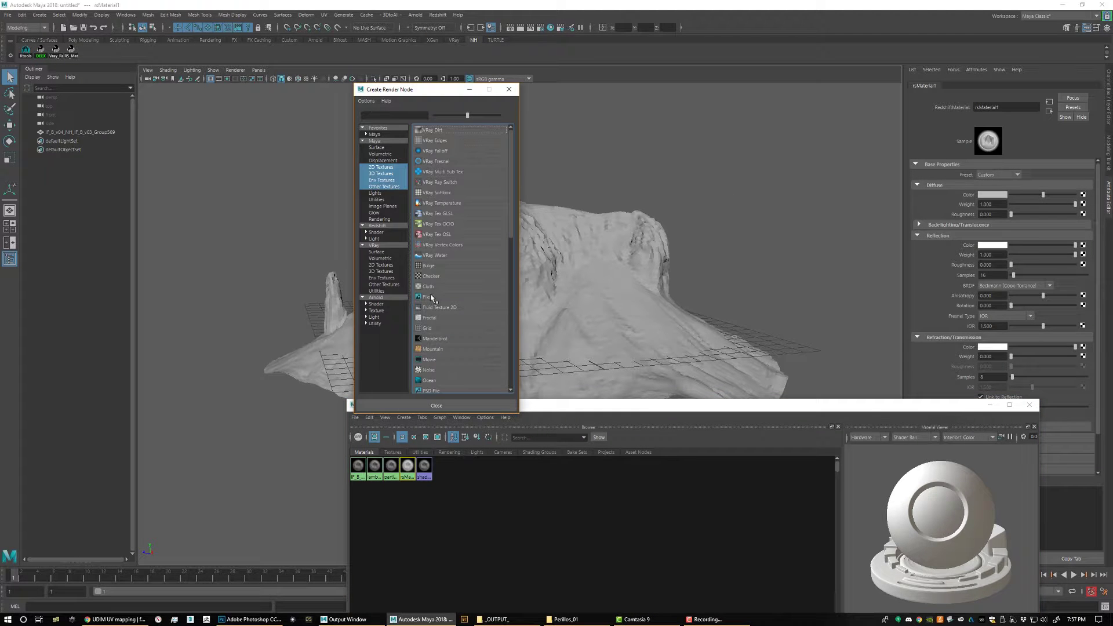
{"action": "left_click", "coordinate": [433, 299]}
{"action": "left_click", "coordinate": [1093, 207]}
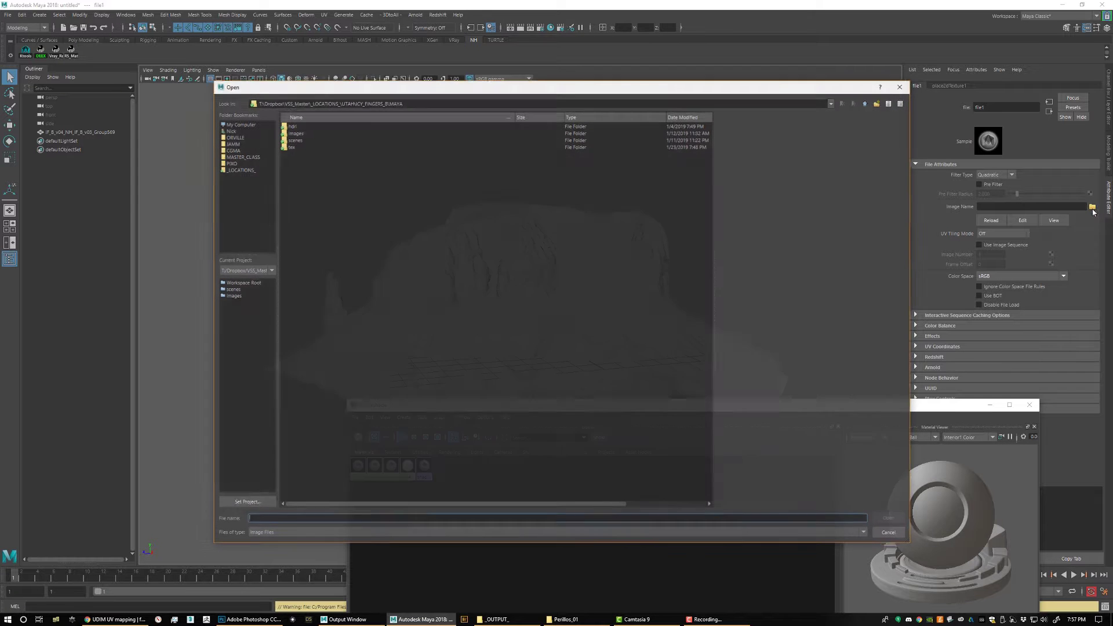
{"action": "double_click", "coordinate": [292, 148]}
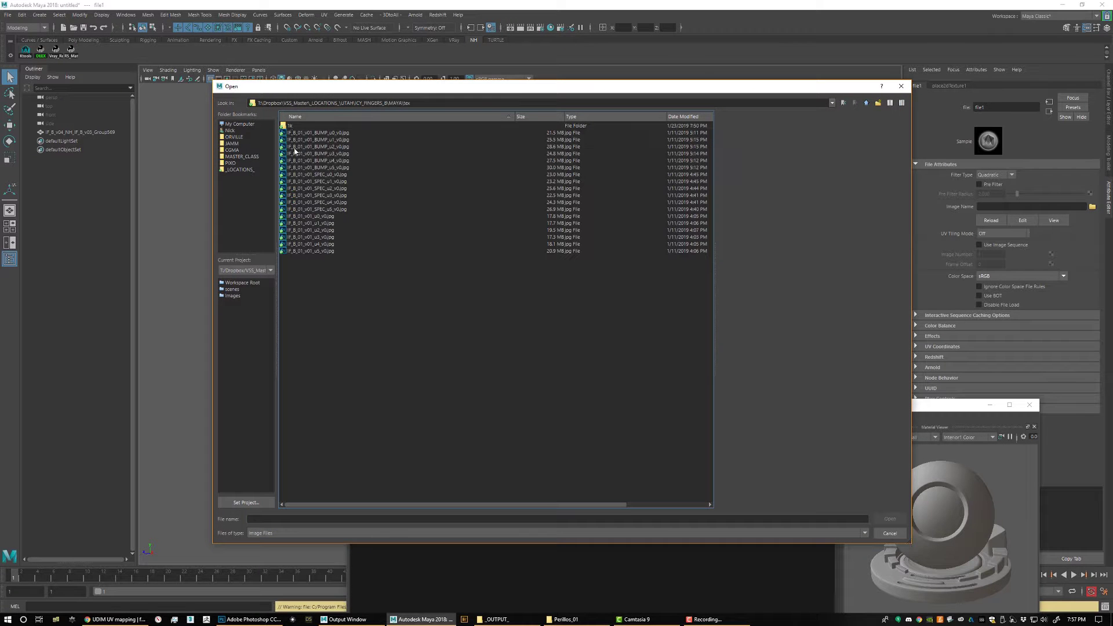
{"action": "left_click", "coordinate": [290, 126]}
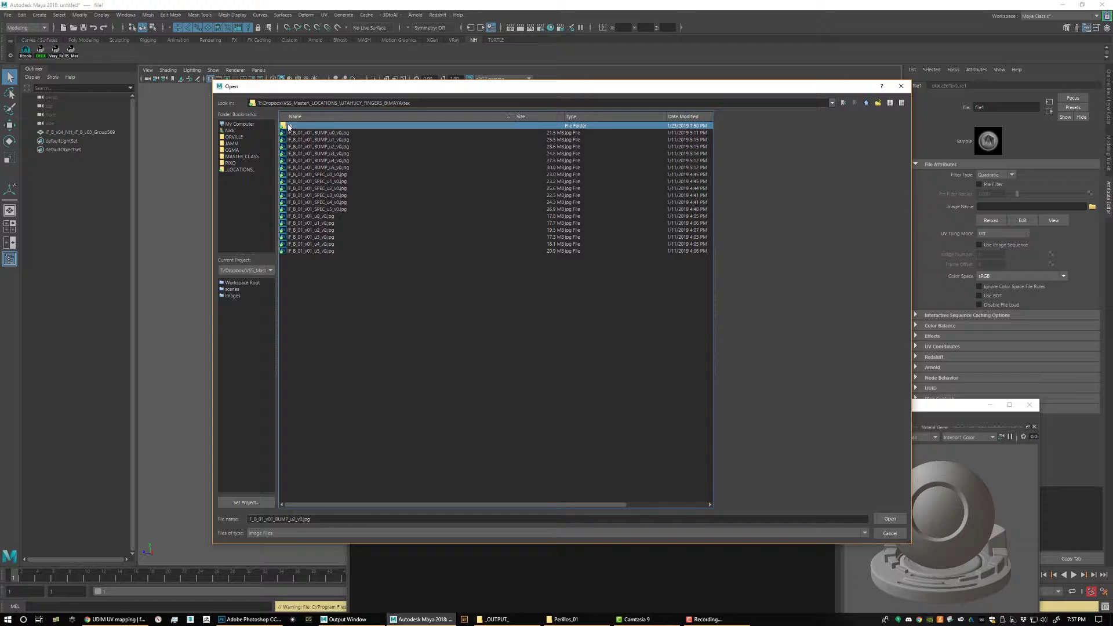
{"action": "double_click", "coordinate": [290, 127]}
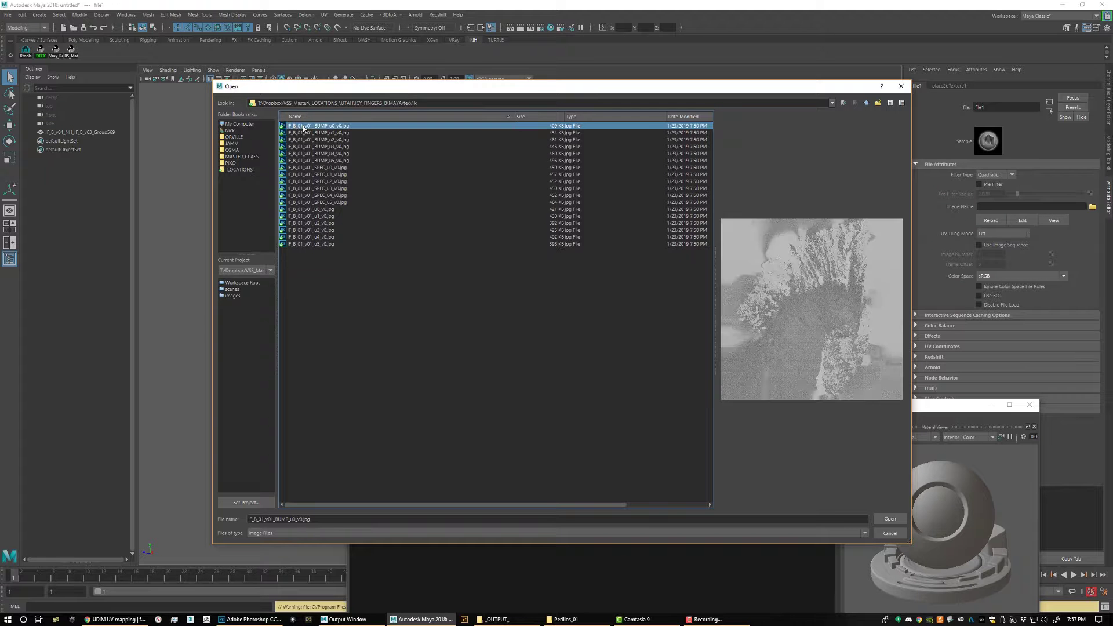
Step: Preview colour tiles u0 through u5, then pick IF_B_01_v01_u0_v0.jpg
{"action": "left_click", "coordinate": [316, 209]}
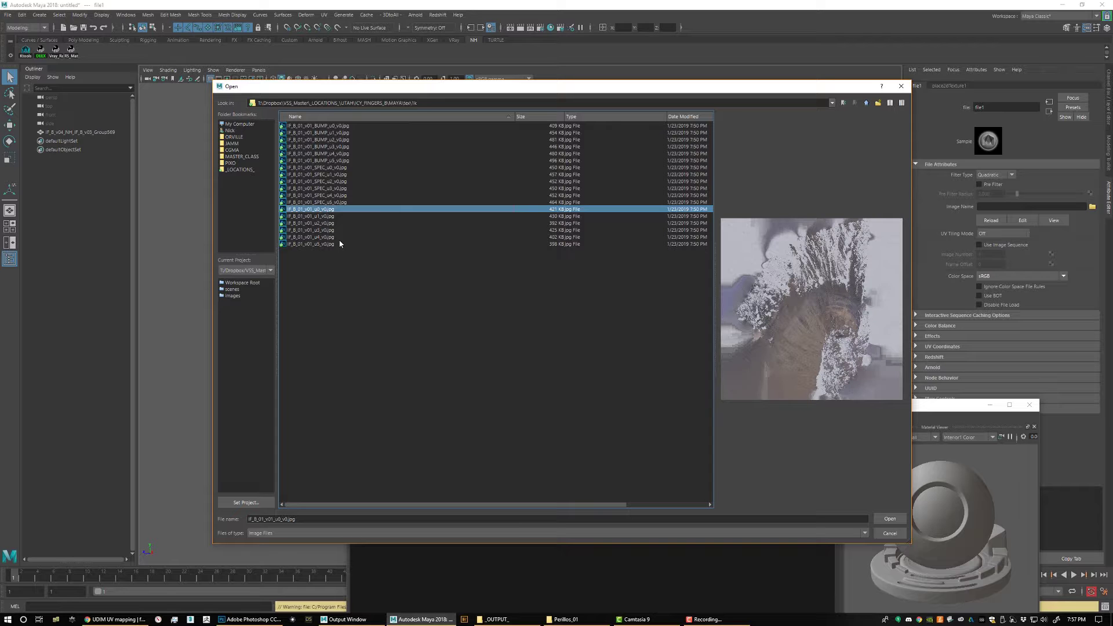
{"action": "left_click", "coordinate": [319, 217]}
{"action": "left_click", "coordinate": [322, 224]}
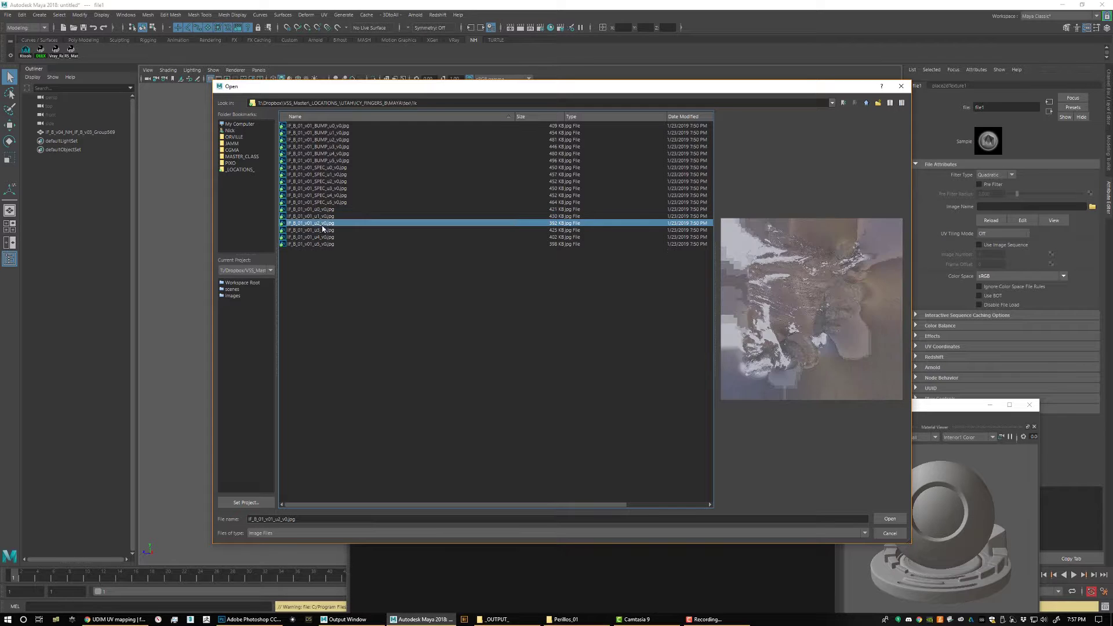
{"action": "left_click", "coordinate": [323, 231]}
{"action": "left_click", "coordinate": [324, 237]}
{"action": "left_click", "coordinate": [325, 244]}
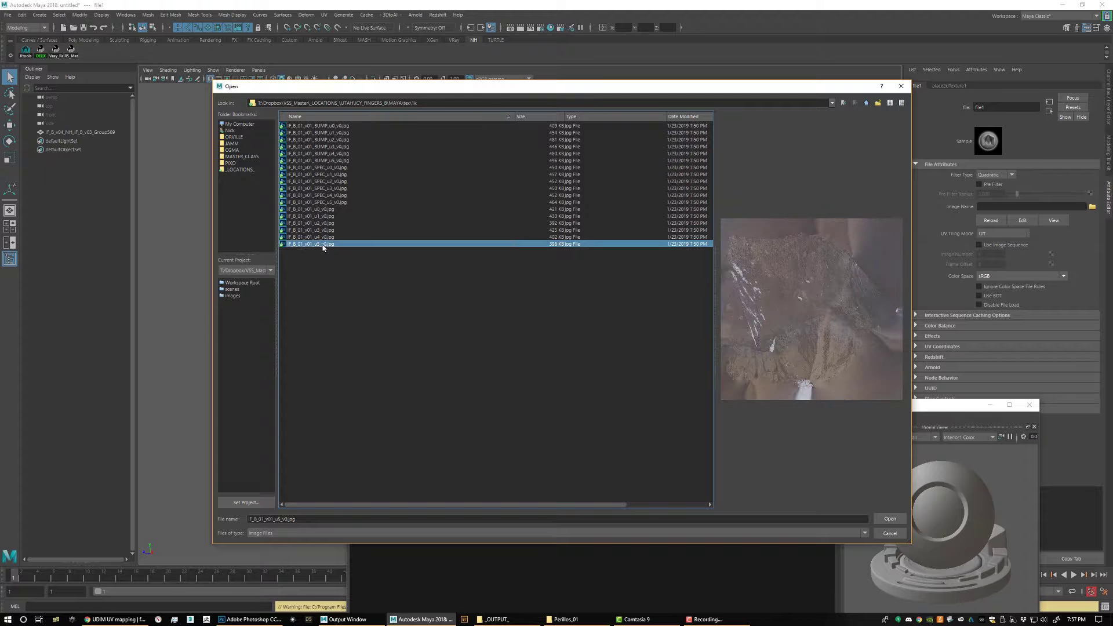
{"action": "left_click", "coordinate": [324, 238]}
{"action": "left_click", "coordinate": [323, 231]}
{"action": "left_click", "coordinate": [324, 223]}
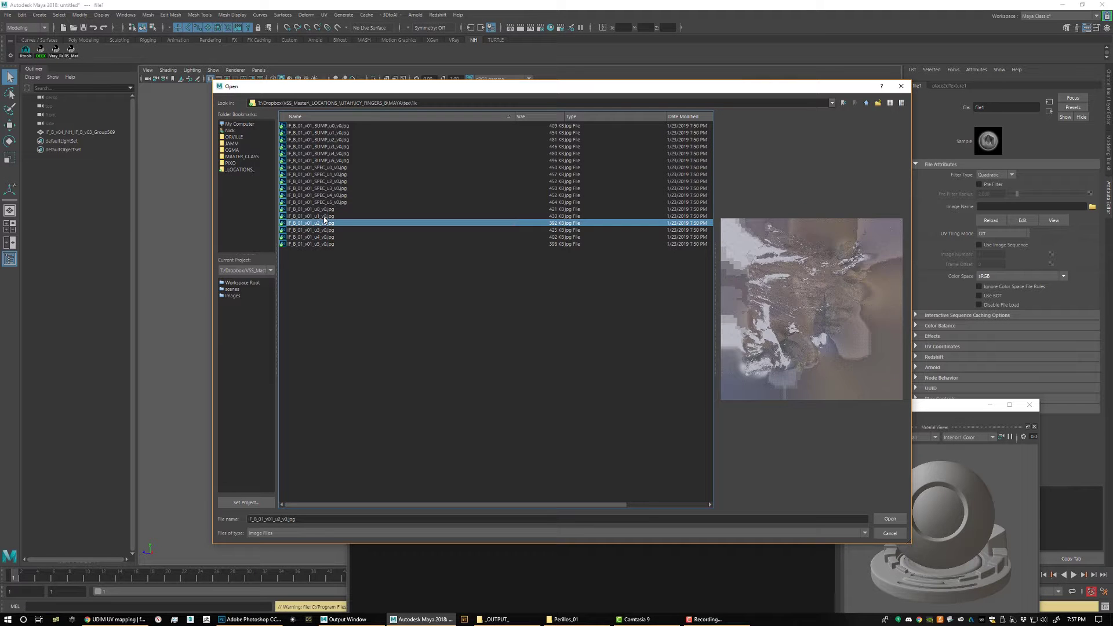
{"action": "left_click", "coordinate": [325, 216]}
{"action": "left_click", "coordinate": [325, 209]}
{"action": "left_click", "coordinate": [324, 217]}
{"action": "left_click", "coordinate": [323, 223]}
{"action": "left_click", "coordinate": [317, 231]}
{"action": "left_click", "coordinate": [317, 237]}
{"action": "left_click", "coordinate": [316, 244]}
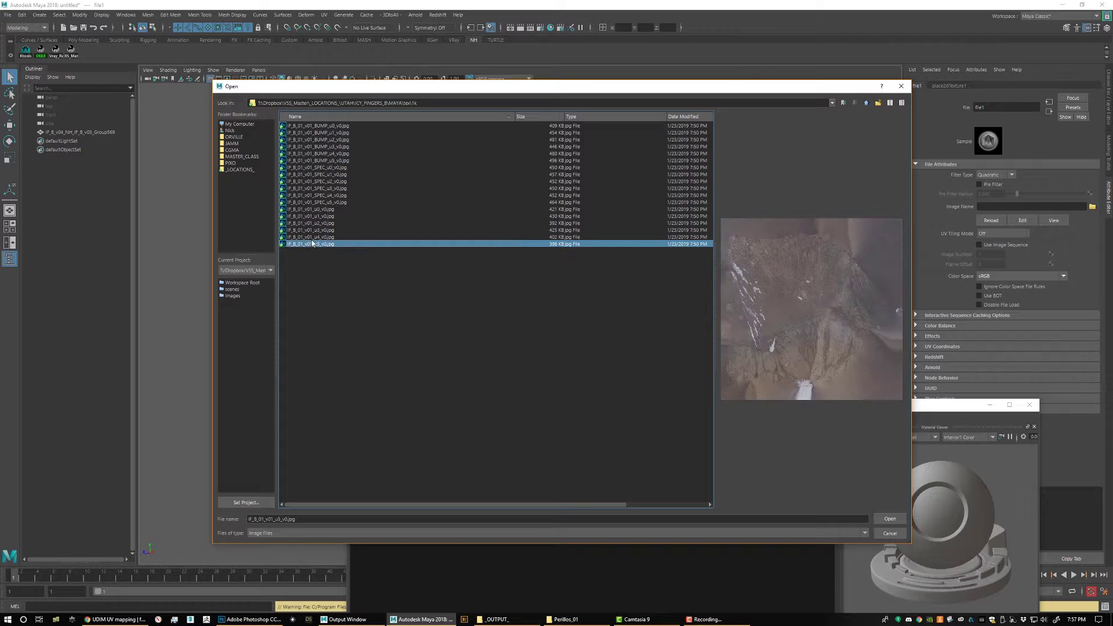
{"action": "left_click", "coordinate": [319, 209]}
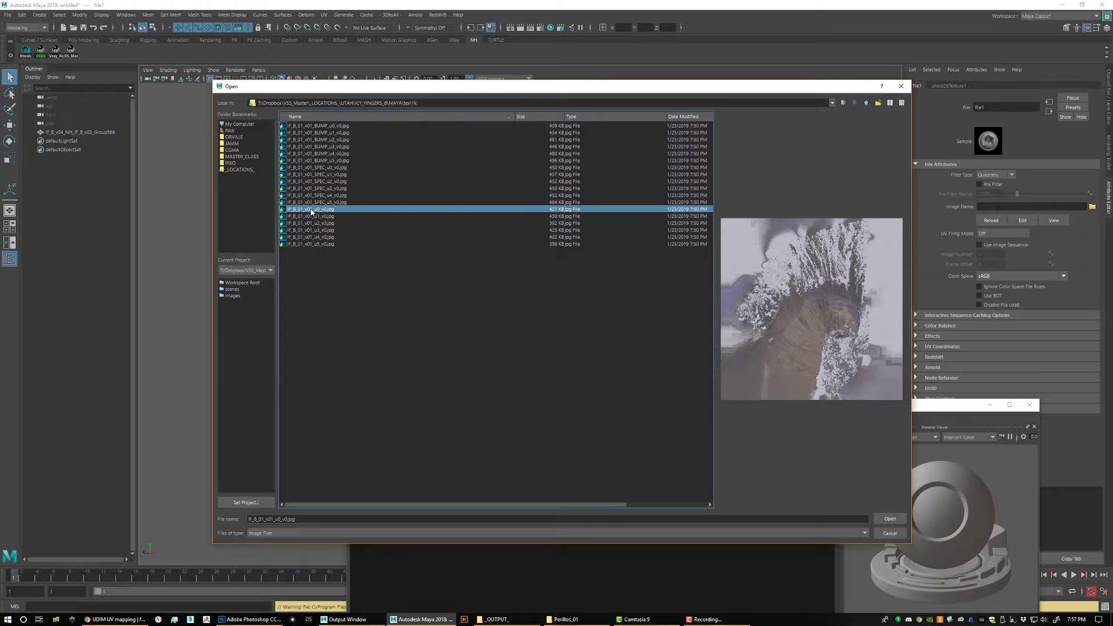
Step: Load the colour image into file1 with 0-based (ZBrush) UV tiling and generate the tile preview
{"action": "left_click", "coordinate": [893, 519]}
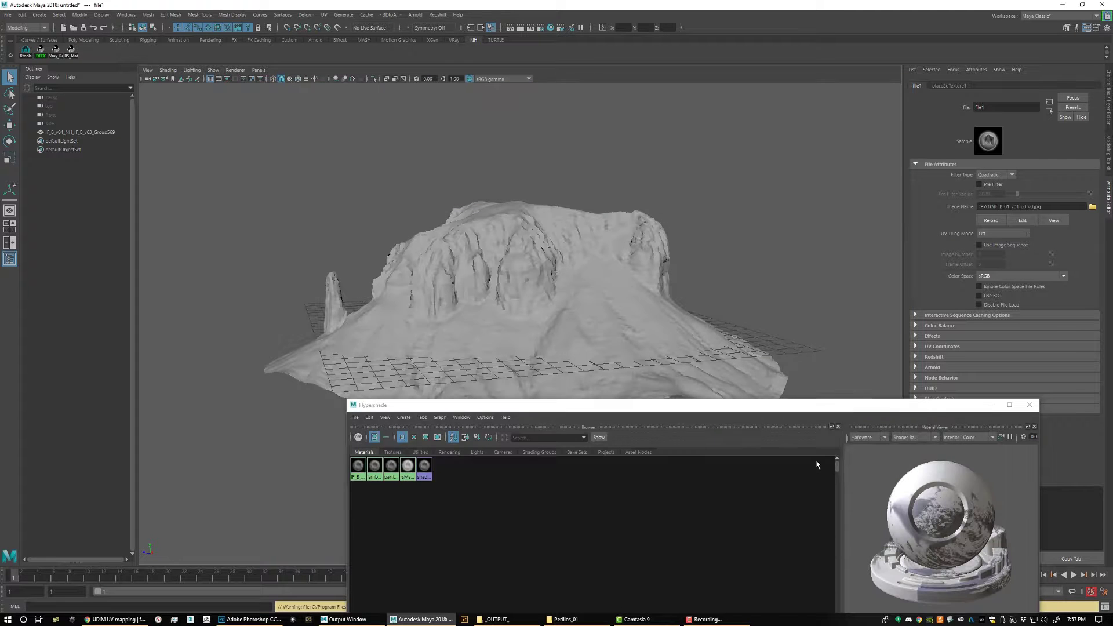
{"action": "left_click", "coordinate": [1001, 235]}
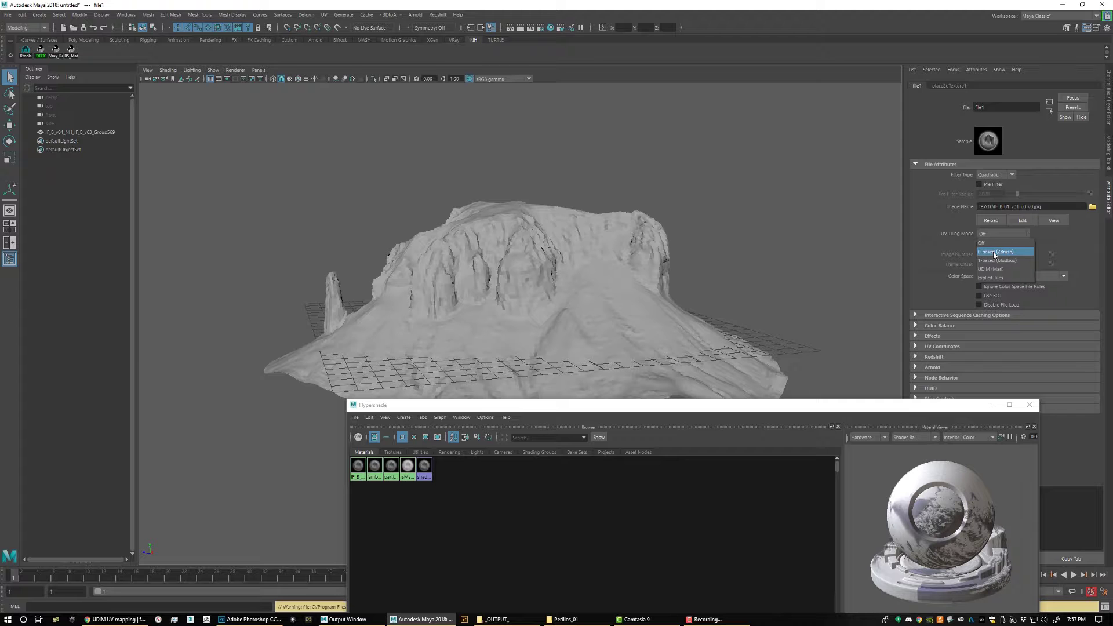
{"action": "left_click", "coordinate": [995, 251]}
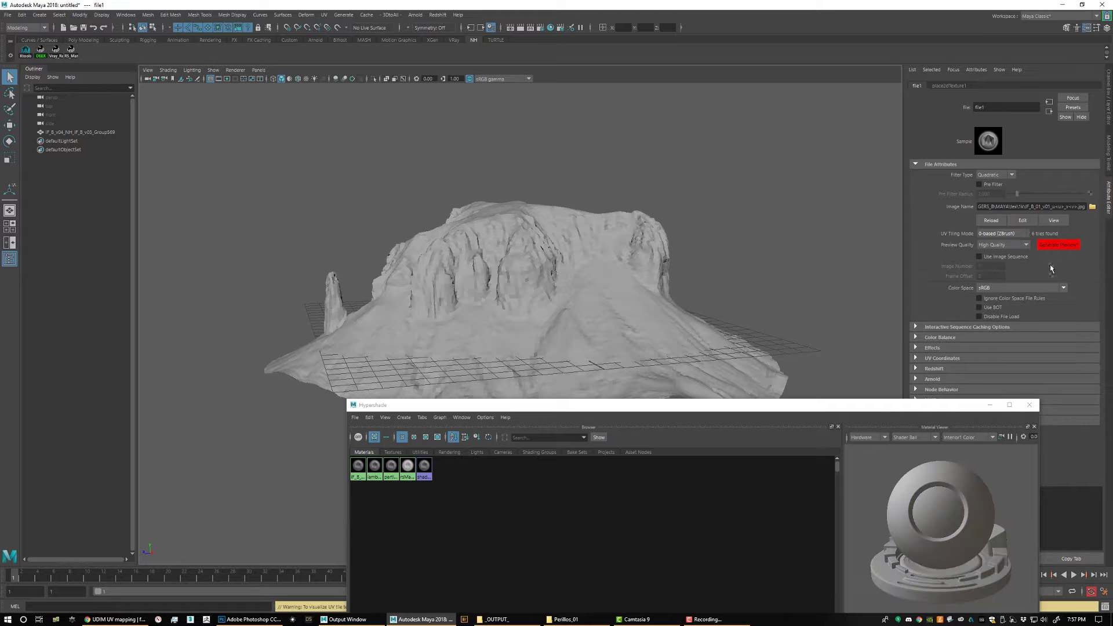
{"action": "left_click", "coordinate": [1061, 246]}
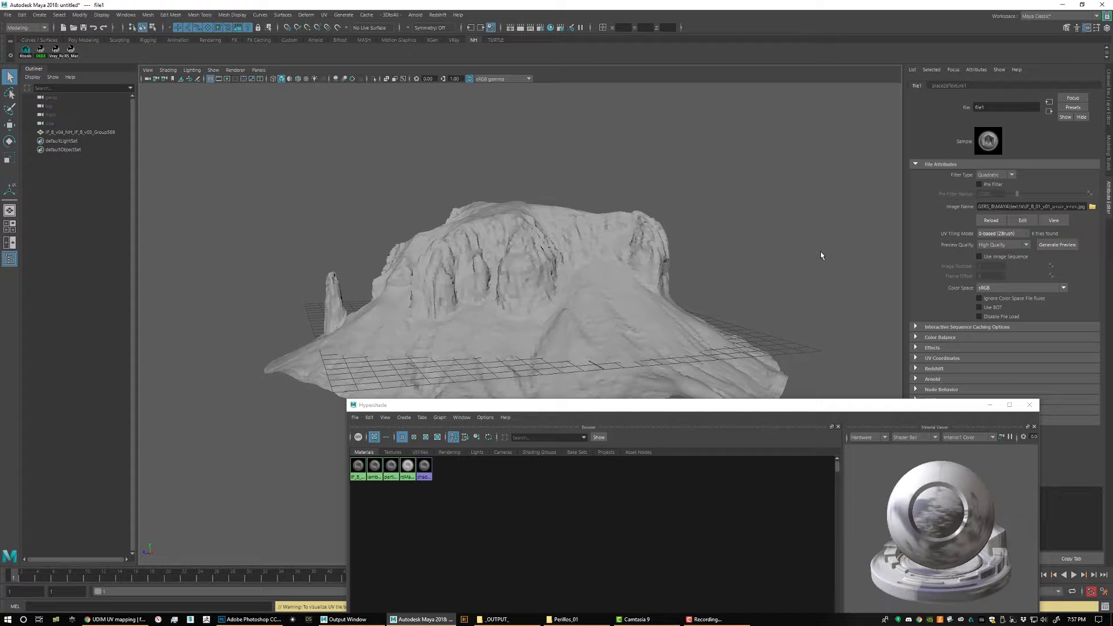
Step: Show textures on the rock in the viewport, then bring up rsMaterial1's settings
{"action": "left_click_drag", "start_coordinate": [736, 239], "coordinate": [726, 248], "text": "alt"}
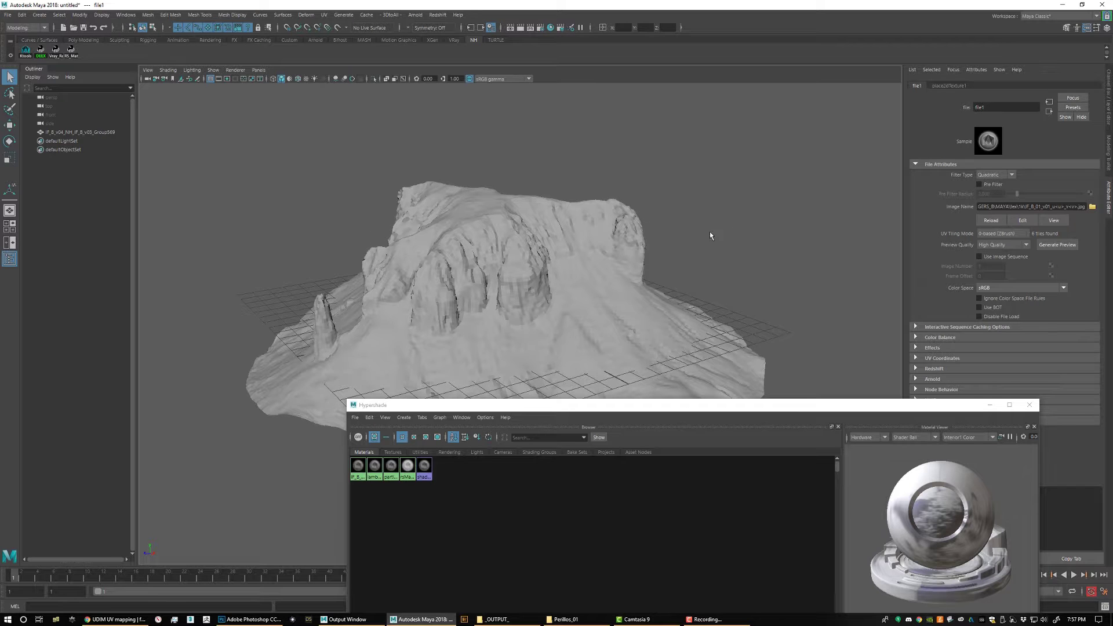
{"action": "left_click", "coordinate": [712, 235]}
{"action": "key", "text": "6"}
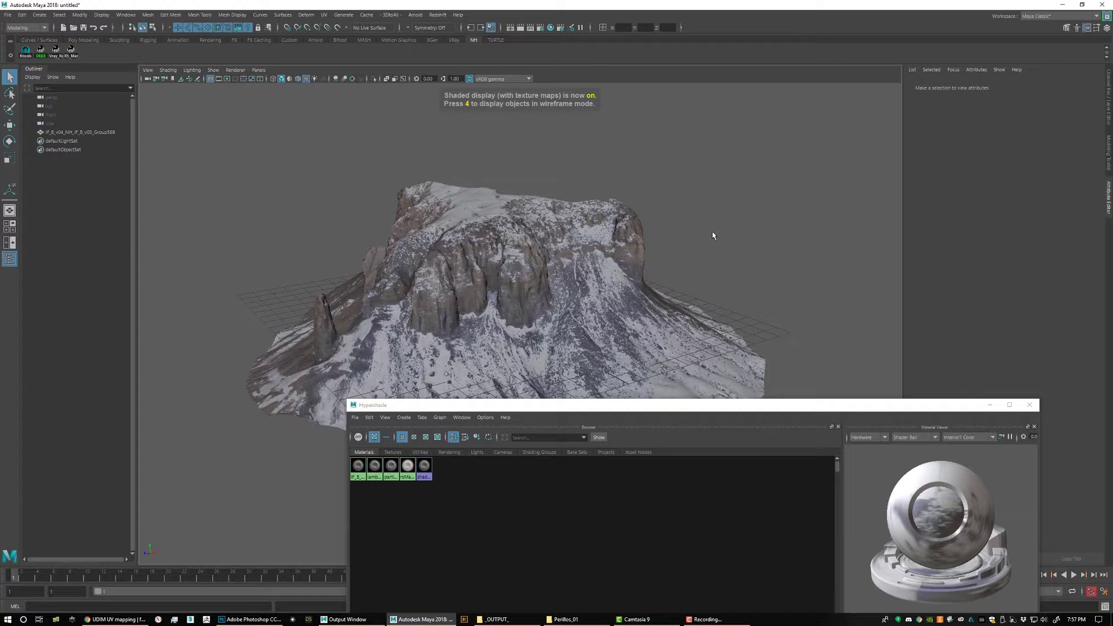
{"action": "left_click_drag", "start_coordinate": [713, 236], "coordinate": [663, 262], "text": "alt"}
{"action": "left_click", "coordinate": [663, 262]}
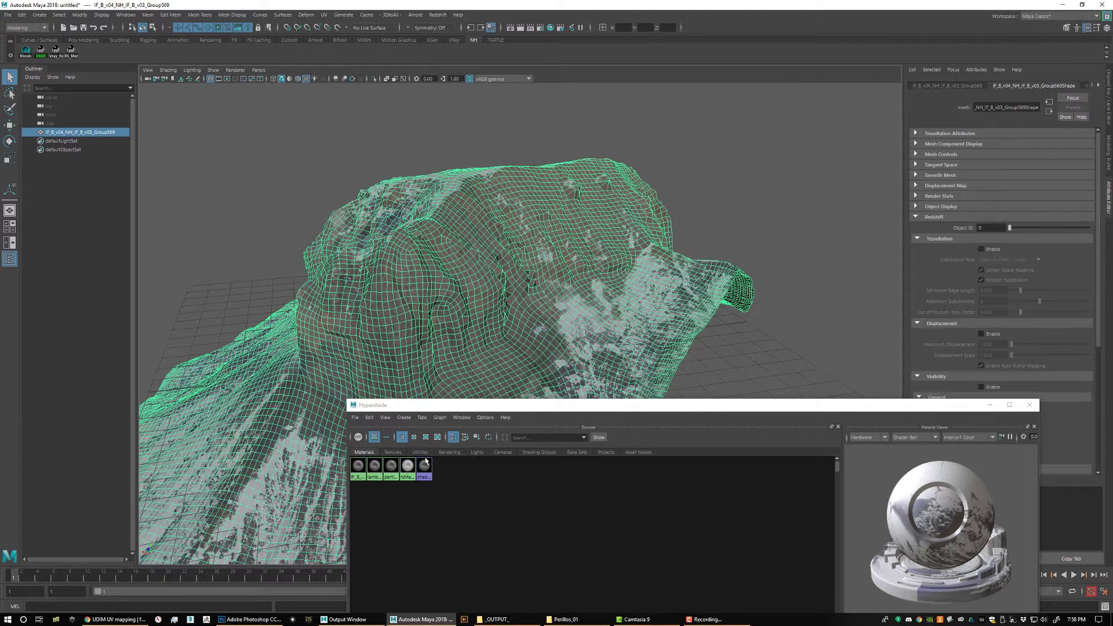
{"action": "left_click", "coordinate": [408, 465]}
{"action": "left_click", "coordinate": [1084, 196]}
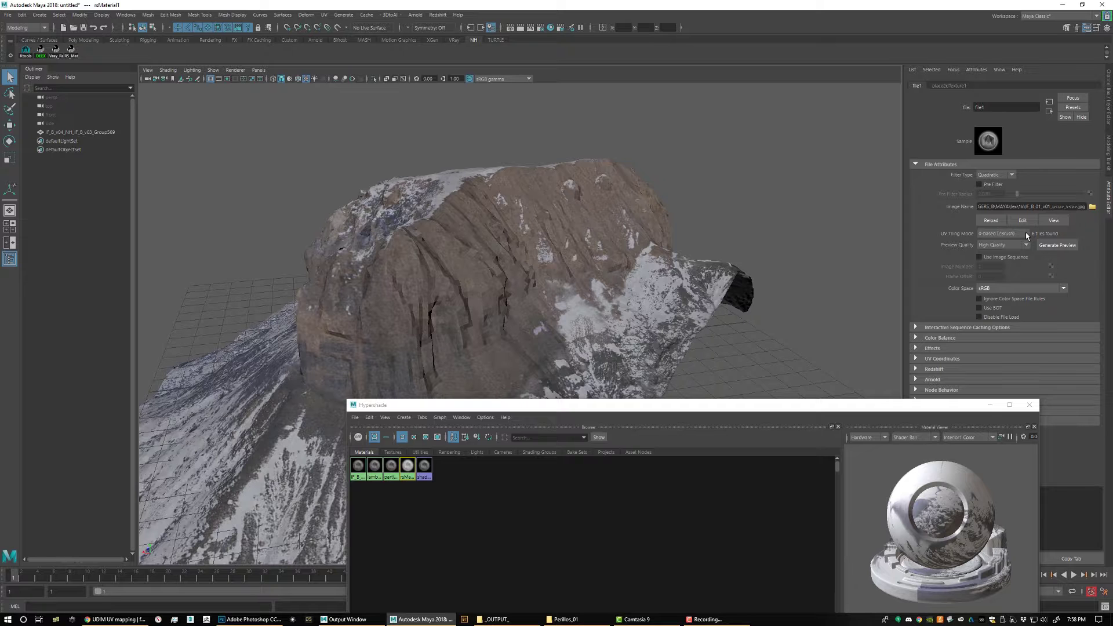
{"action": "left_click", "coordinate": [409, 466]}
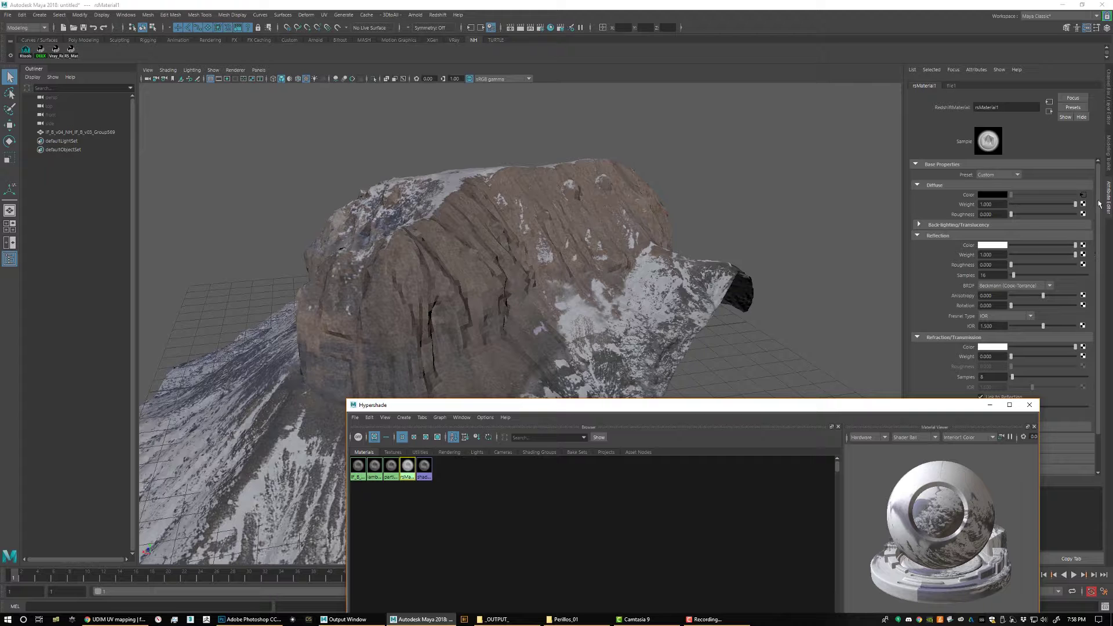
Step: Map Reflection Color to file2 loading IF_B_01_v01_SPEC_u0_v0.jpg with 0-based (ZBrush) tiling
{"action": "left_click", "coordinate": [1083, 245]}
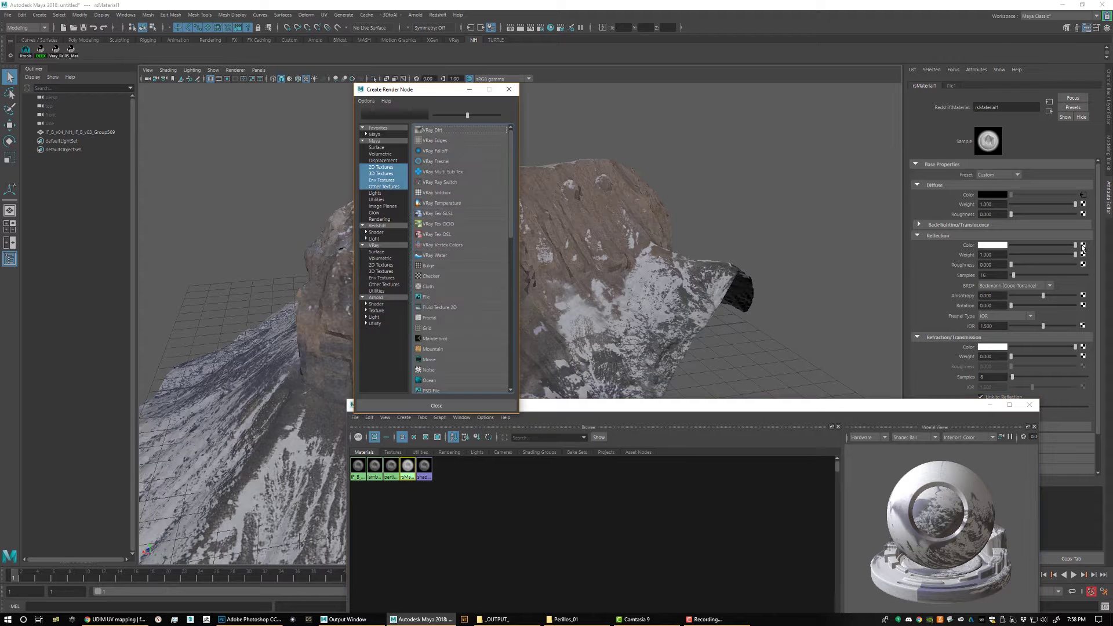
{"action": "left_click", "coordinate": [433, 298]}
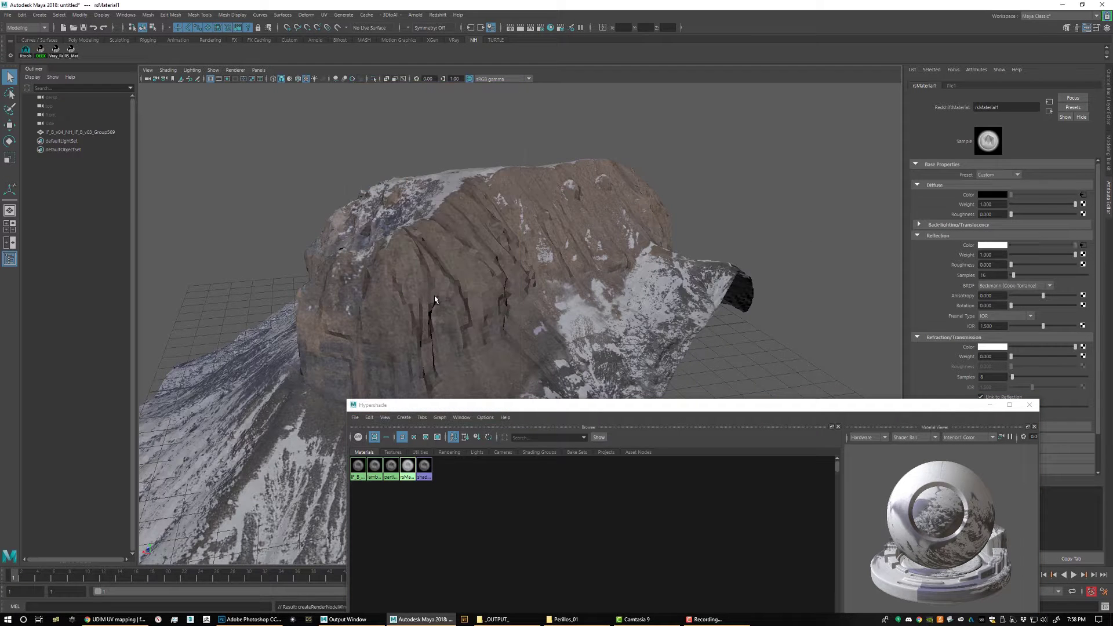
{"action": "left_click", "coordinate": [1093, 207]}
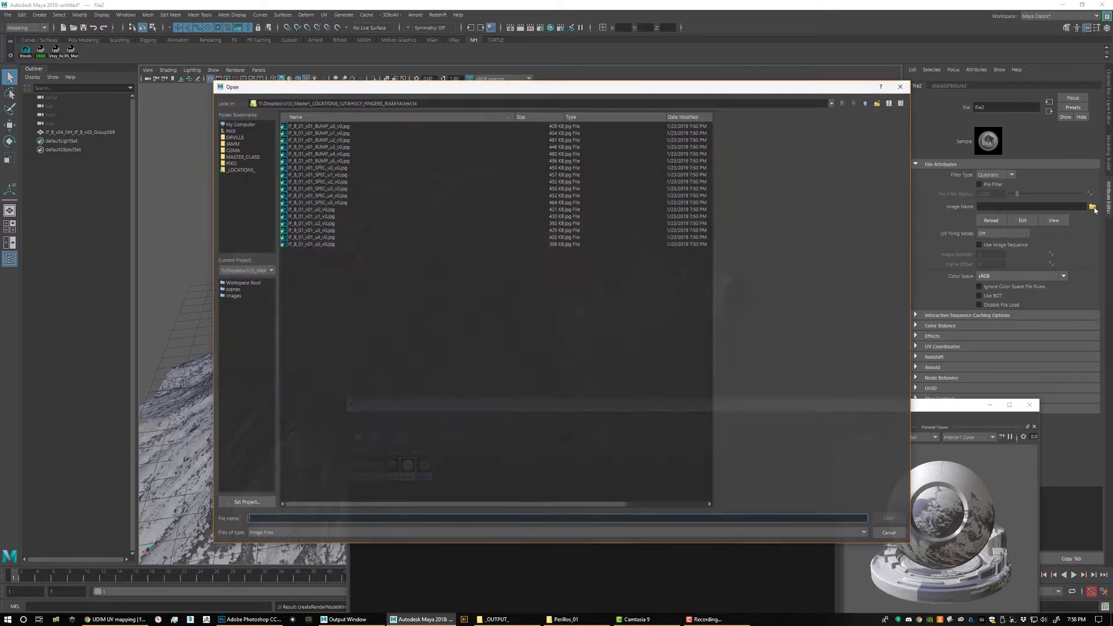
{"action": "left_click", "coordinate": [340, 174]}
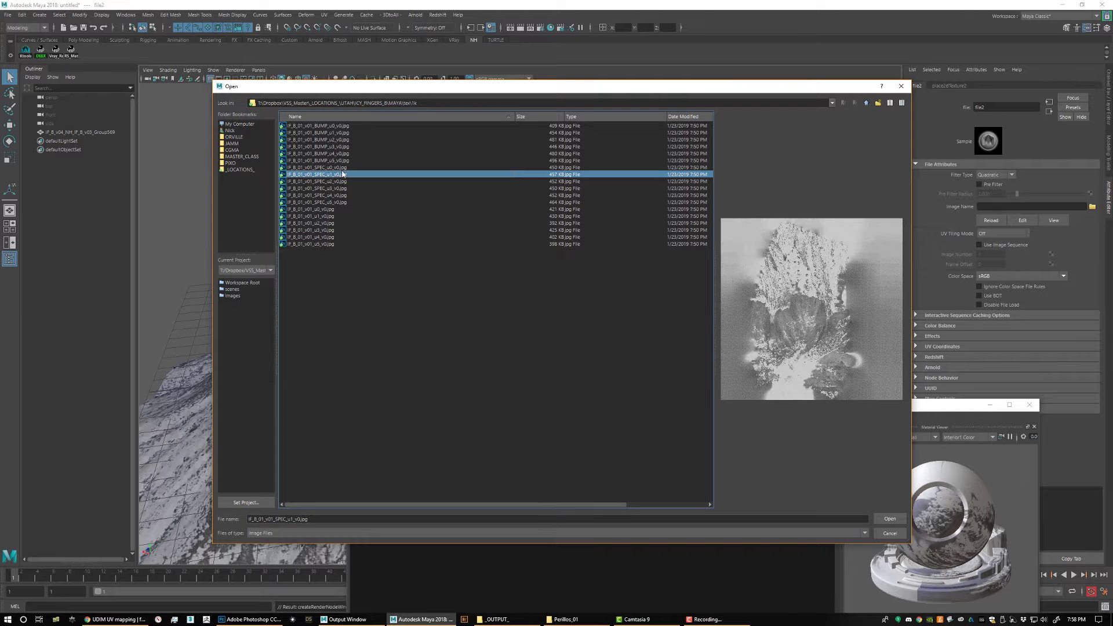
{"action": "left_click", "coordinate": [339, 168]}
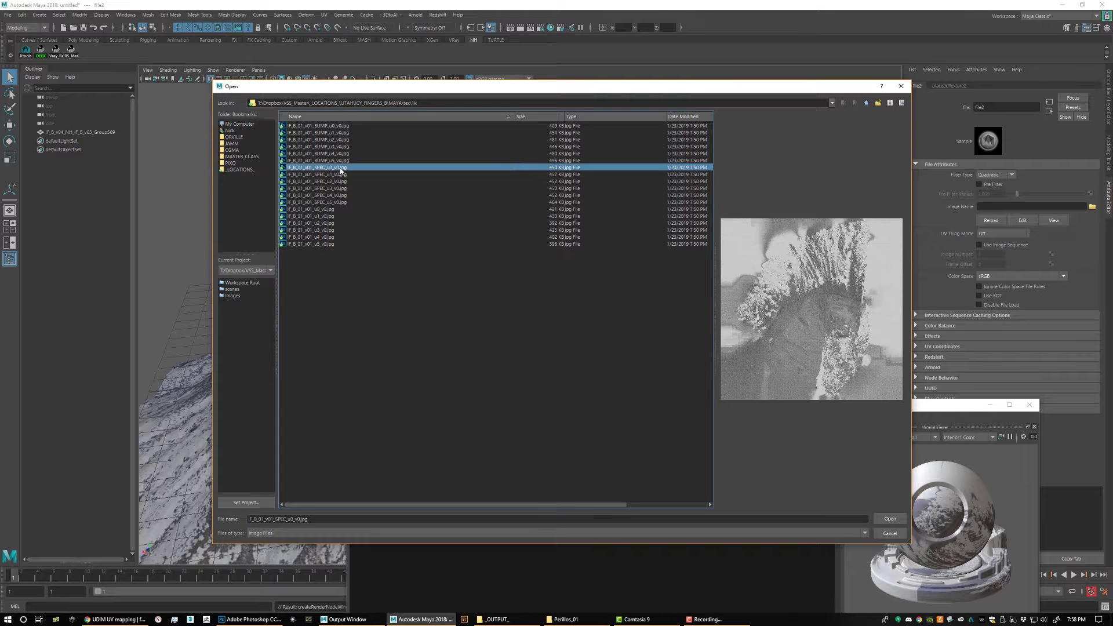
{"action": "left_click", "coordinate": [889, 519]}
{"action": "left_click", "coordinate": [1009, 233]}
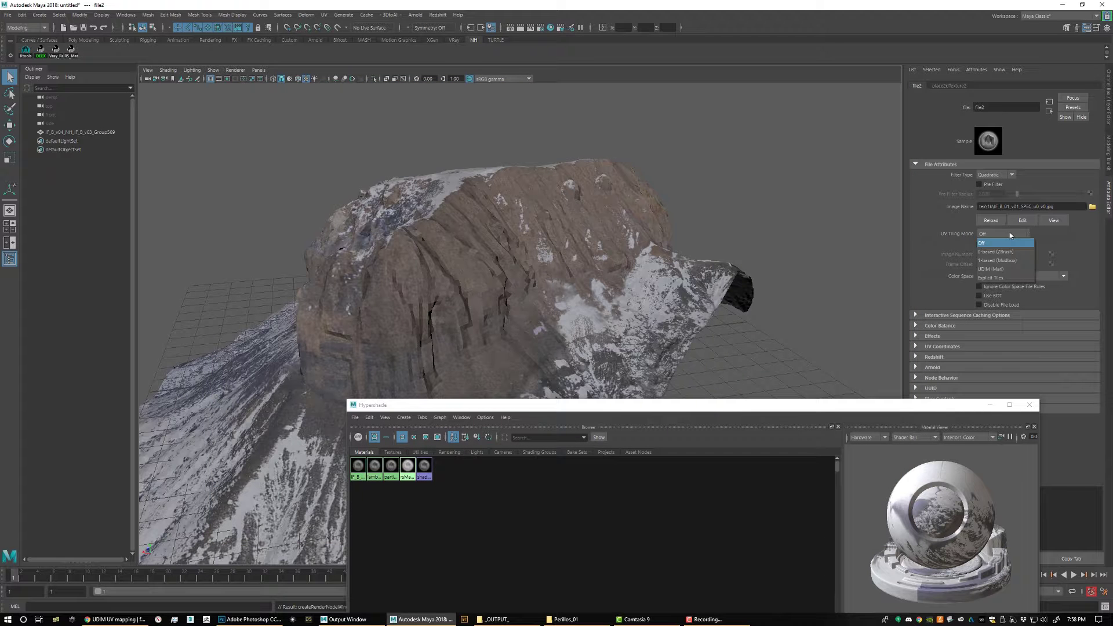
{"action": "left_click", "coordinate": [1002, 254]}
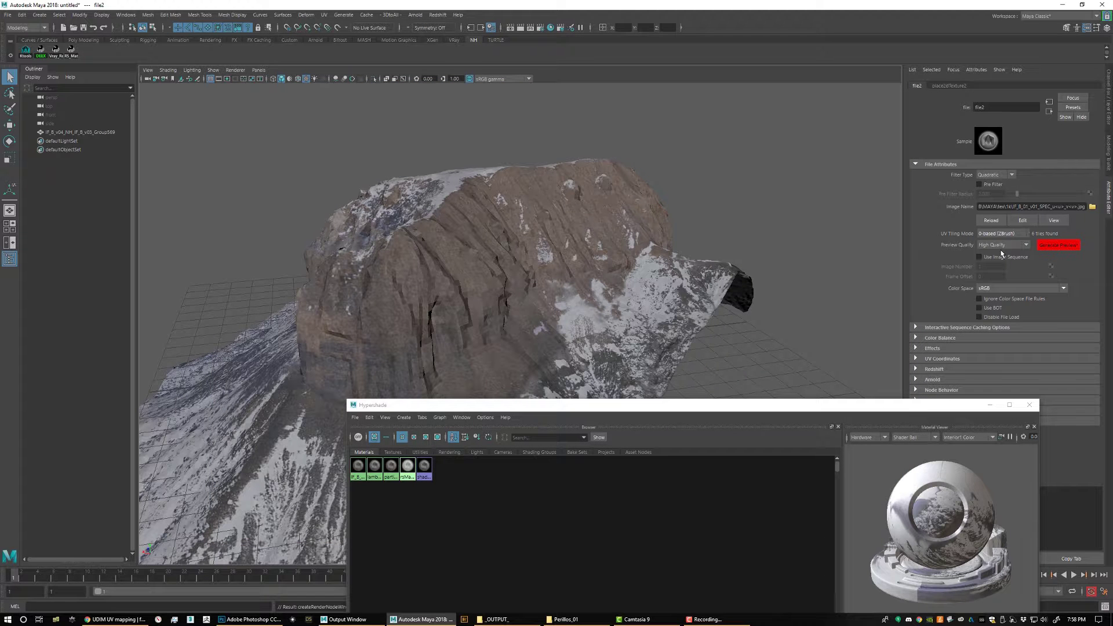
{"action": "left_click", "coordinate": [741, 194]}
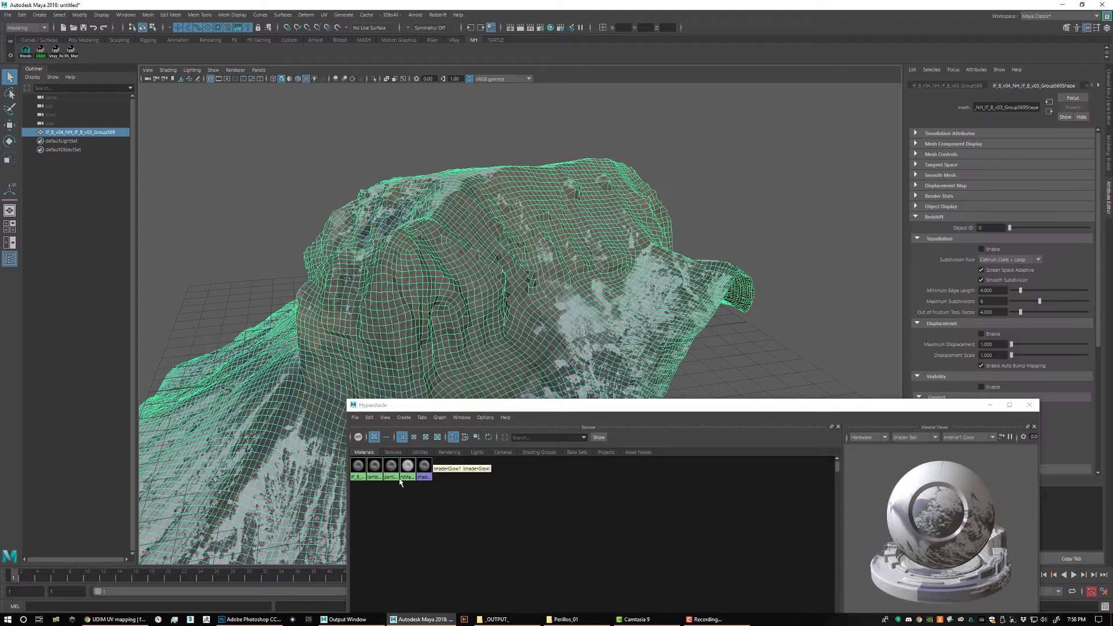
Step: Frame rsMaterial1 and its two file textures in the Node Editor
{"action": "left_click_drag", "start_coordinate": [409, 404], "coordinate": [318, 81]}
{"action": "left_click", "coordinate": [341, 259]}
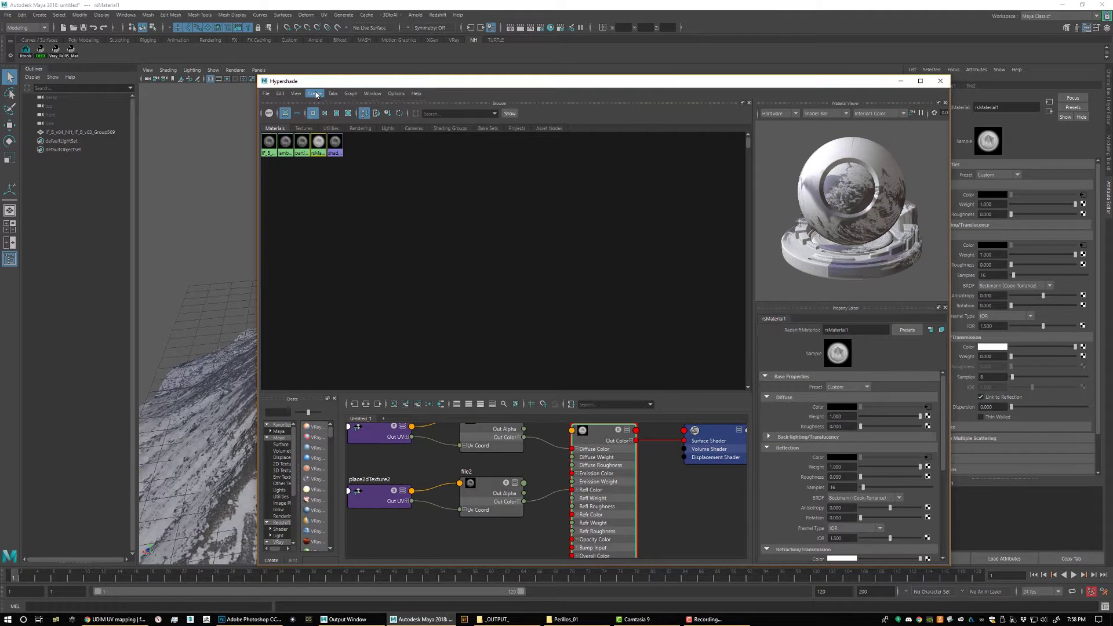
{"action": "left_click", "coordinate": [315, 94]}
{"action": "left_click", "coordinate": [373, 174]}
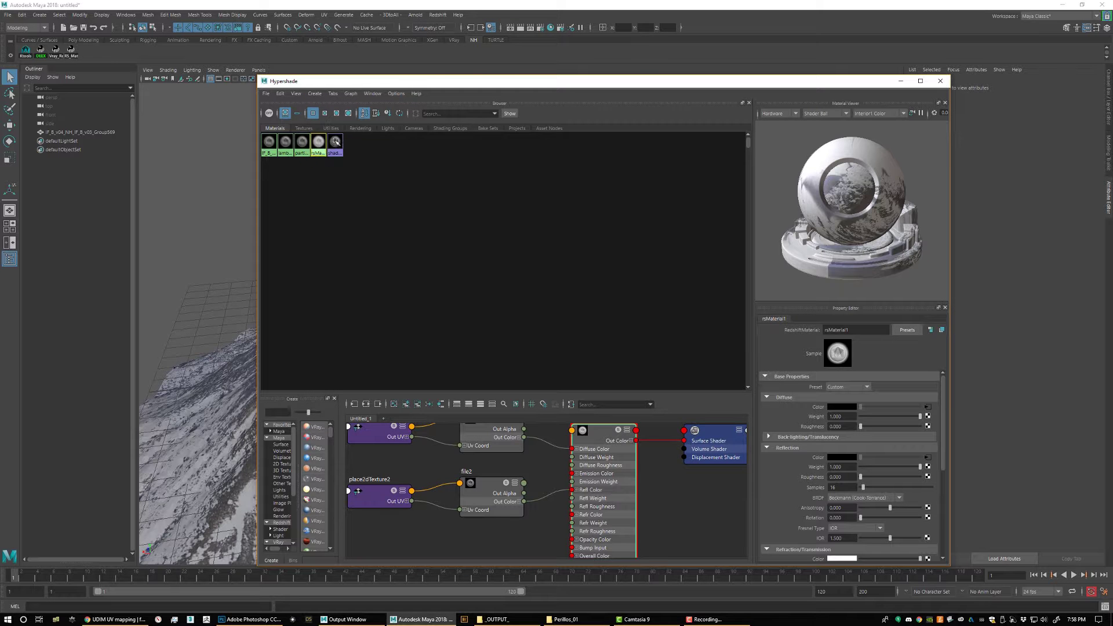
{"action": "key", "text": "a"}
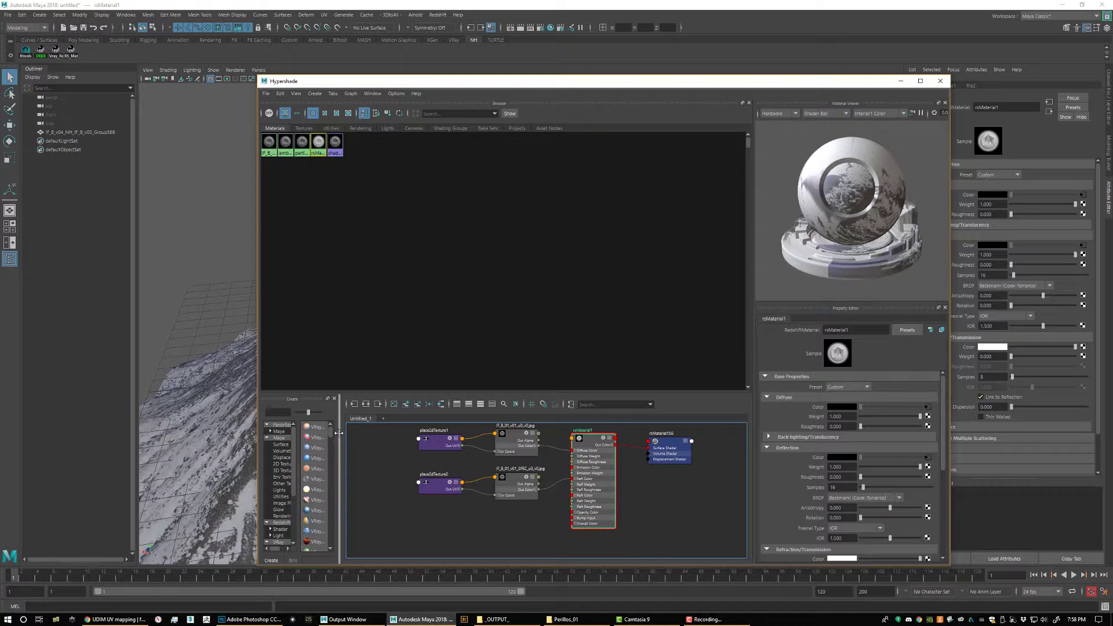
Step: Add a RedshiftBumpMap node, rsBumpMap1, and connect it to rsMaterial1's Bump Input
{"action": "left_click_drag", "start_coordinate": [298, 449], "coordinate": [368, 459]}
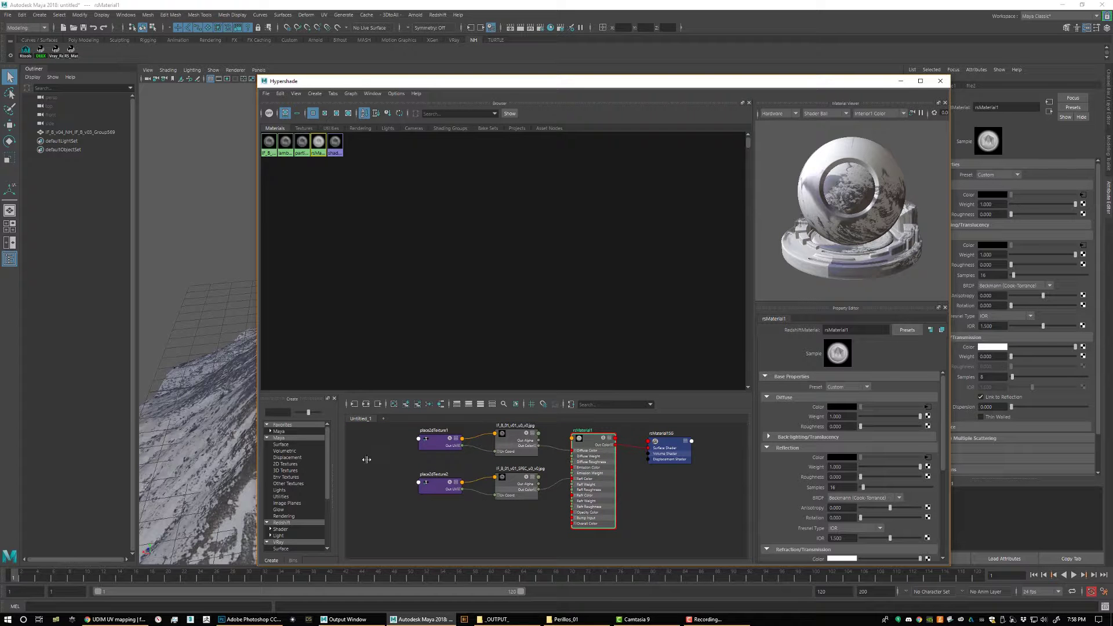
{"action": "left_click", "coordinate": [295, 530]}
{"action": "left_click_drag", "start_coordinate": [341, 452], "coordinate": [451, 463]}
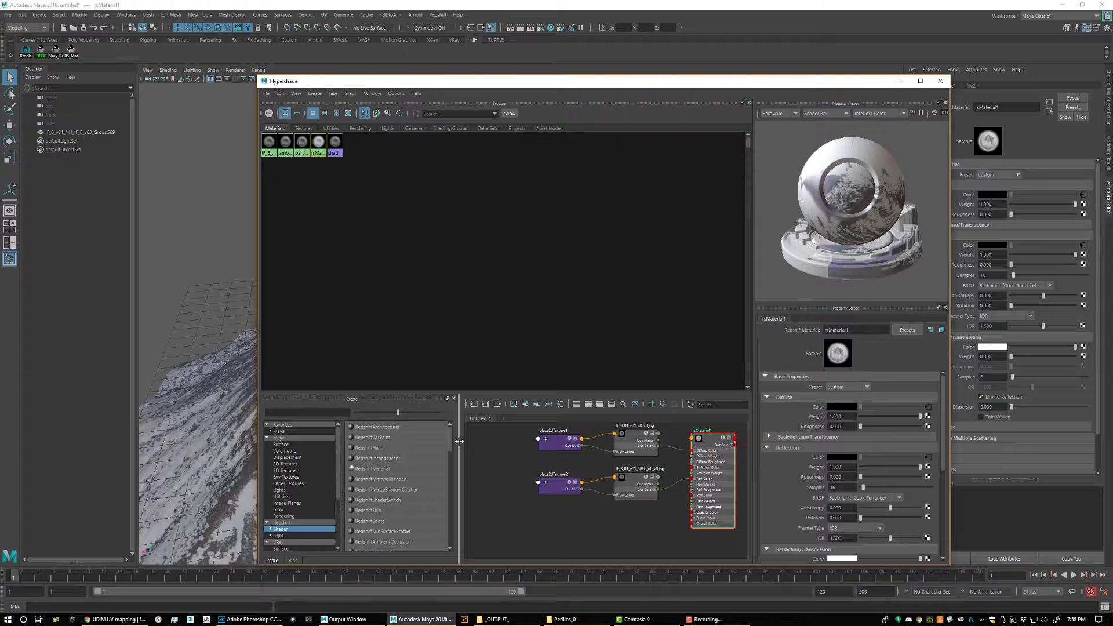
{"action": "scroll", "coordinate": [406, 475], "scroll_direction": "down", "scroll_amount": 2}
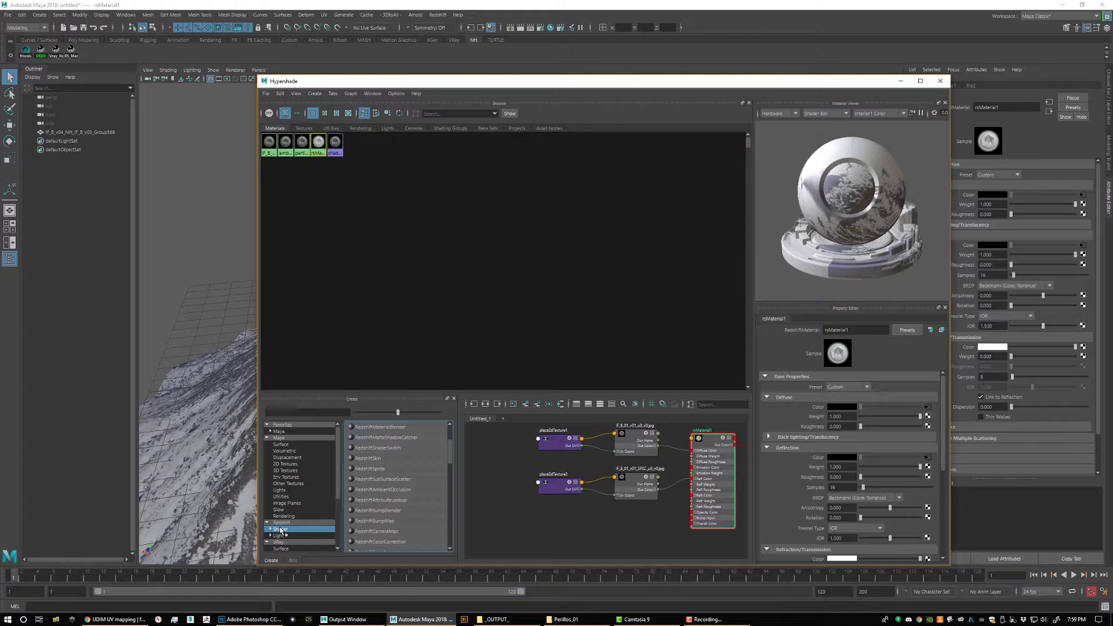
{"action": "left_click", "coordinate": [389, 521]}
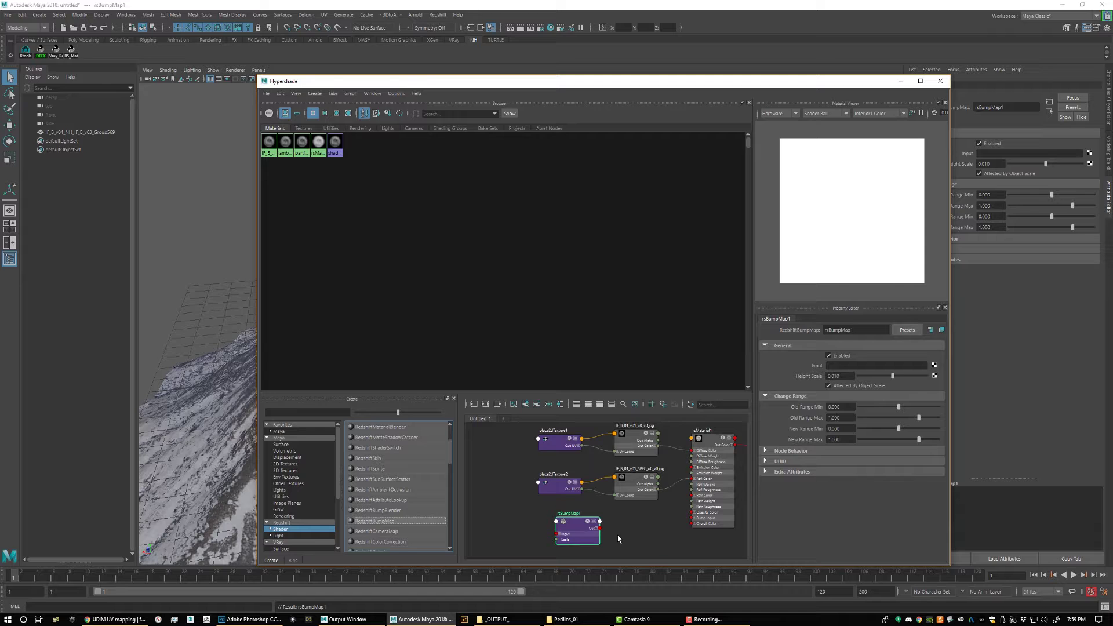
{"action": "middle_click_drag", "start_coordinate": [598, 504], "coordinate": [585, 503], "text": "alt"}
{"action": "left_click_drag", "start_coordinate": [551, 510], "coordinate": [582, 515]}
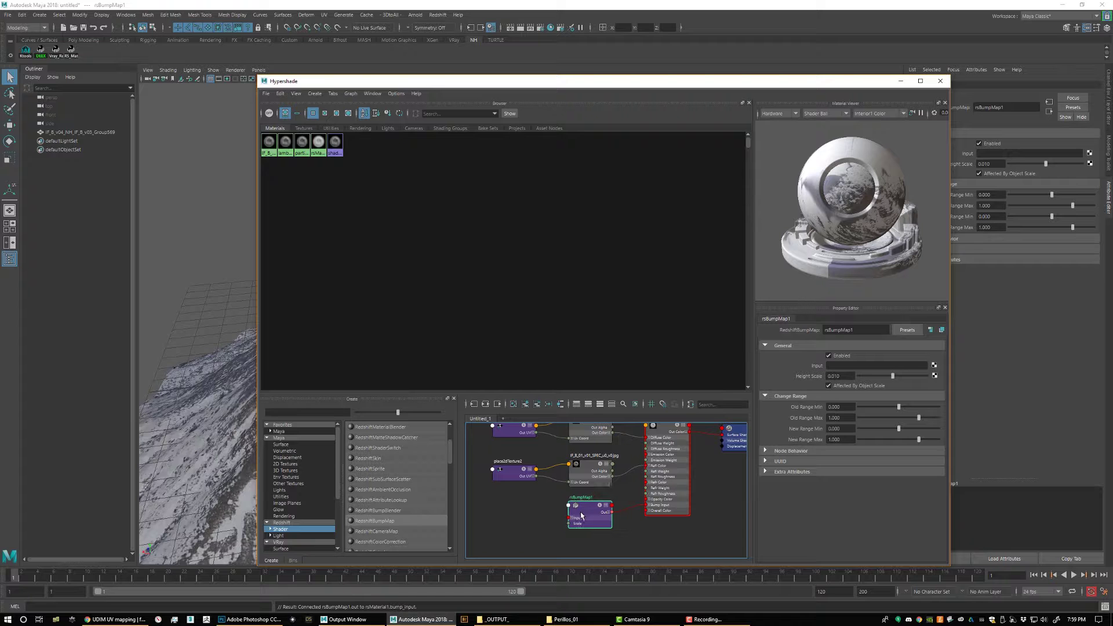
Step: Drive rsBumpMap1's input with file3 loading the BUMP_u0 JPG, using 0-based (ZBrush) tiling
{"action": "left_click", "coordinate": [934, 366]}
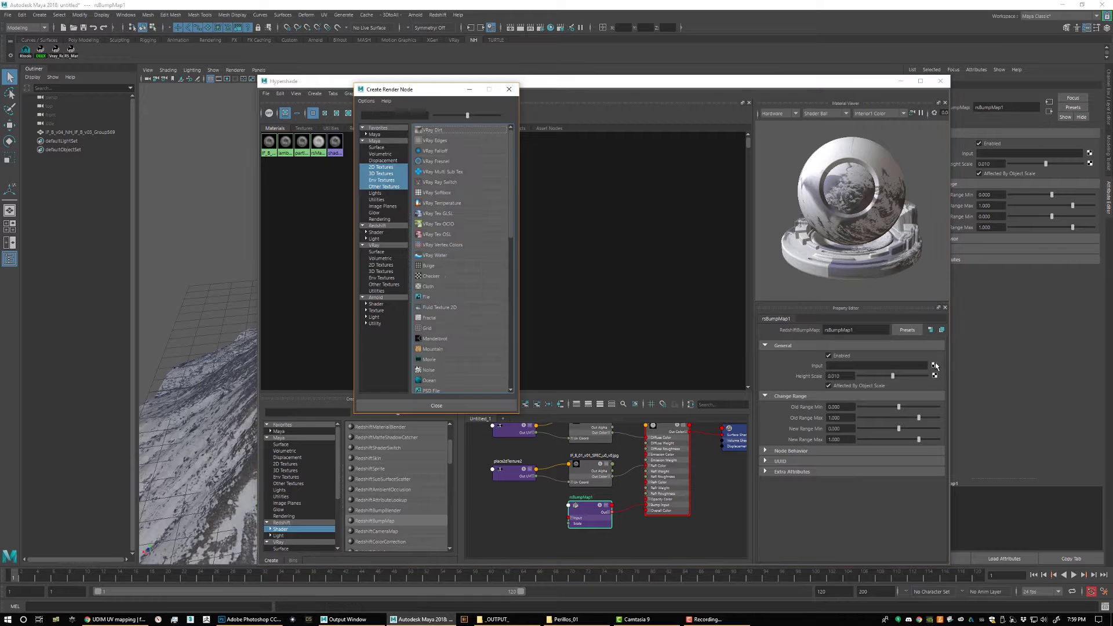
{"action": "left_click", "coordinate": [434, 298]}
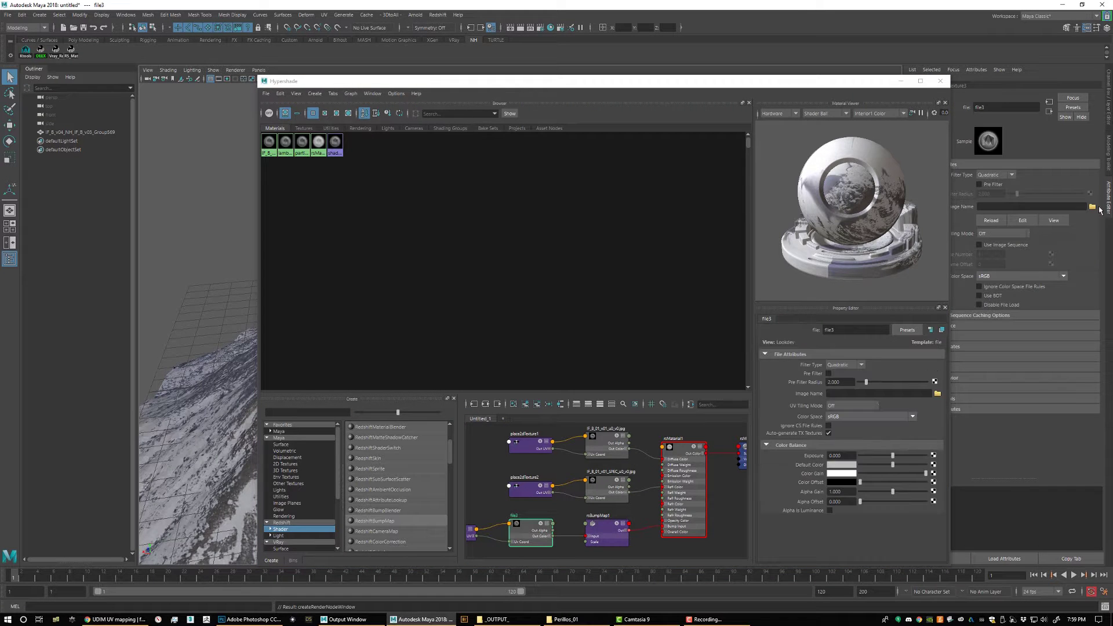
{"action": "left_click", "coordinate": [1093, 207]}
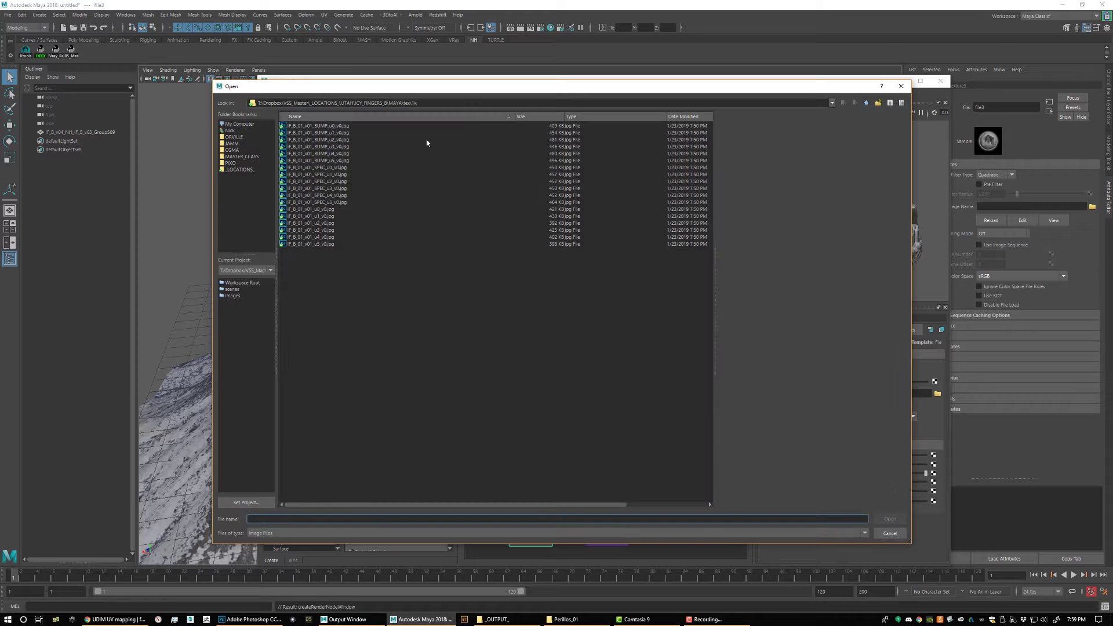
{"action": "left_click", "coordinate": [330, 126]}
{"action": "left_click", "coordinate": [890, 519]}
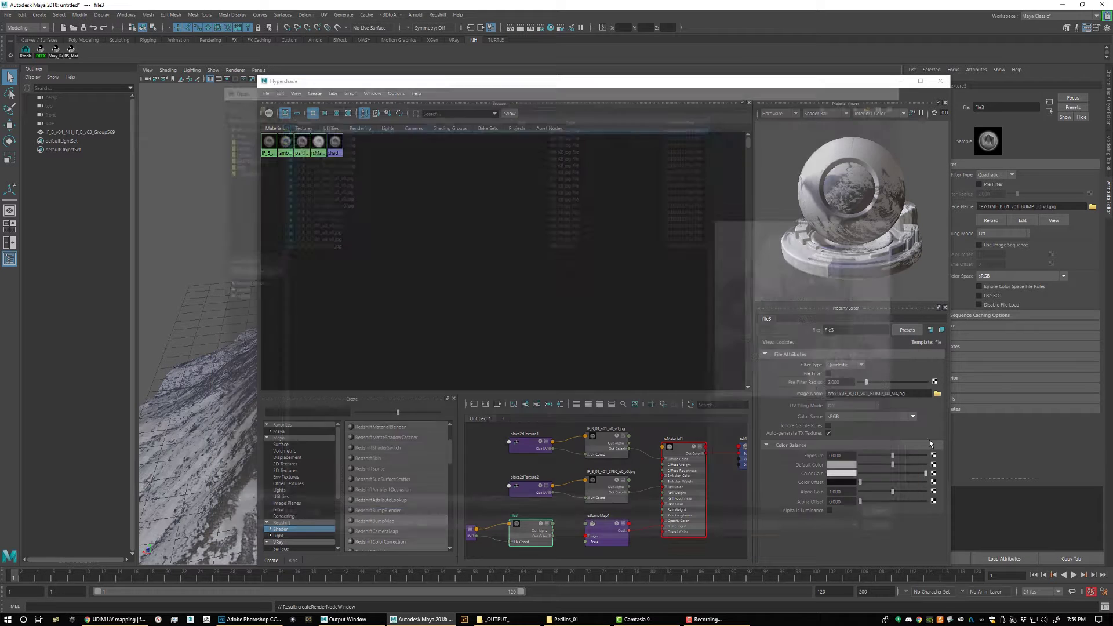
{"action": "left_click", "coordinate": [1013, 234]}
{"action": "left_click", "coordinate": [1016, 251]}
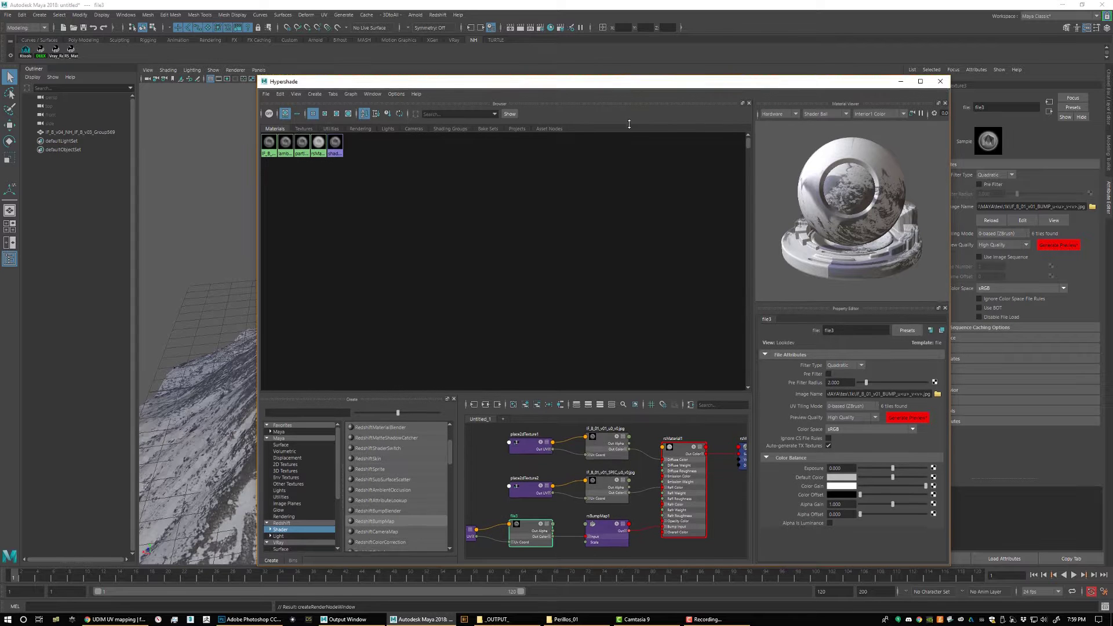
{"action": "left_click_drag", "start_coordinate": [845, 77], "coordinate": [717, 65]}
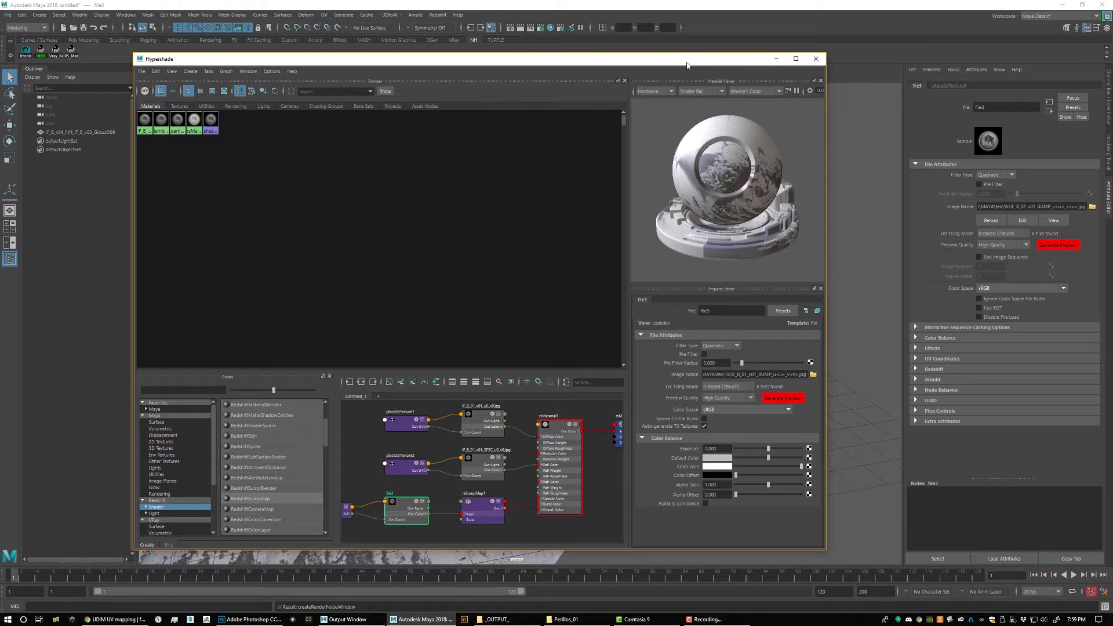
Step: Inspect the textured rock from several angles, then shrink Hypershade over the viewport
{"action": "left_click_drag", "start_coordinate": [717, 66], "coordinate": [1003, 190]}
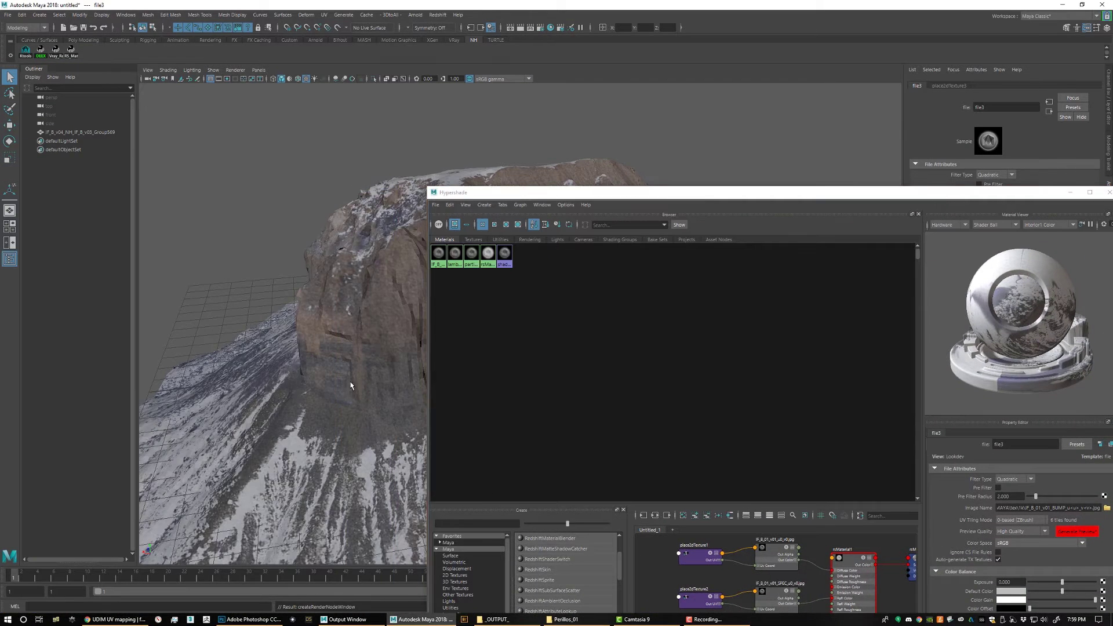
{"action": "left_click", "coordinate": [348, 388]}
{"action": "left_click_drag", "start_coordinate": [348, 388], "coordinate": [862, 206], "text": "alt"}
{"action": "left_click_drag", "start_coordinate": [497, 344], "coordinate": [474, 381], "text": "alt"}
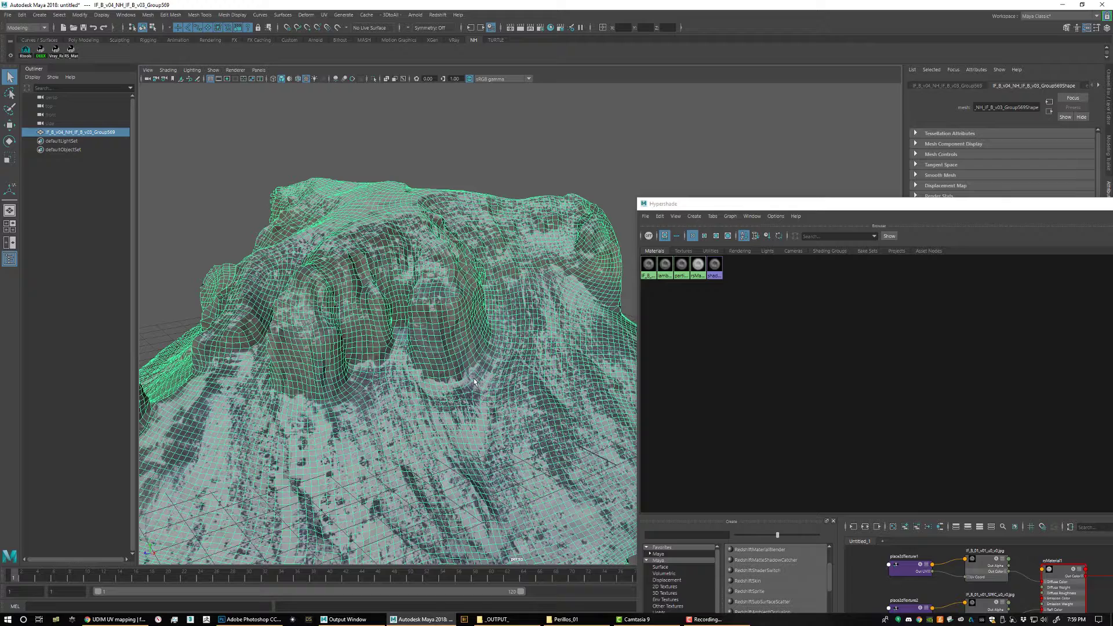
{"action": "left_click_drag", "start_coordinate": [832, 208], "coordinate": [695, 312]}
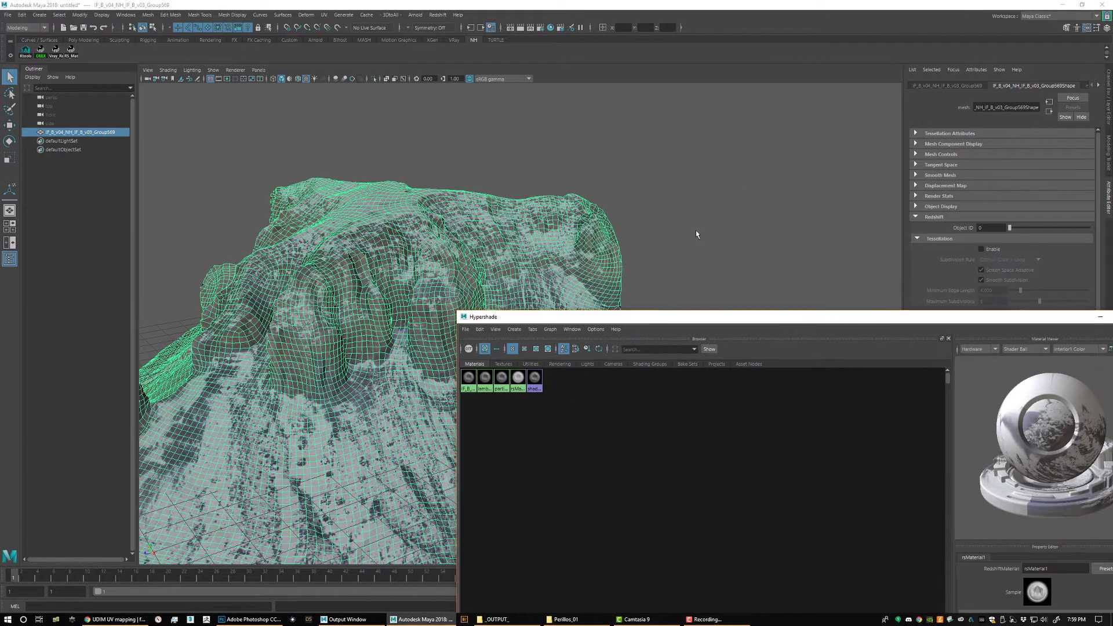
{"action": "left_click", "coordinate": [693, 235]}
{"action": "left_click_drag", "start_coordinate": [671, 231], "coordinate": [769, 227], "text": "alt"}
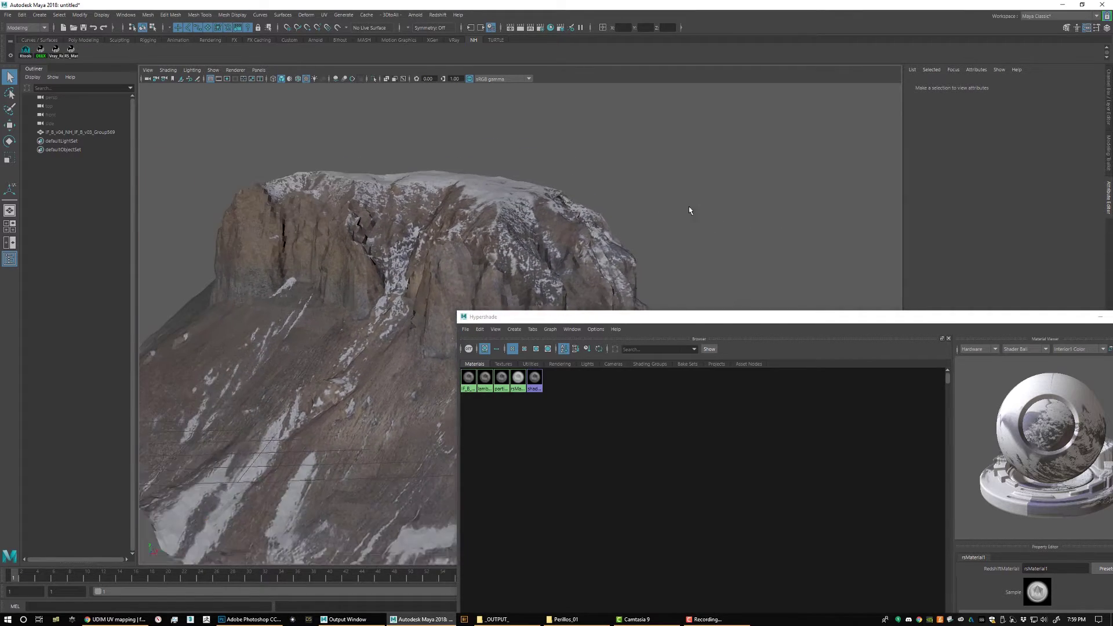
{"action": "left_click_drag", "start_coordinate": [689, 210], "coordinate": [649, 218], "text": "alt"}
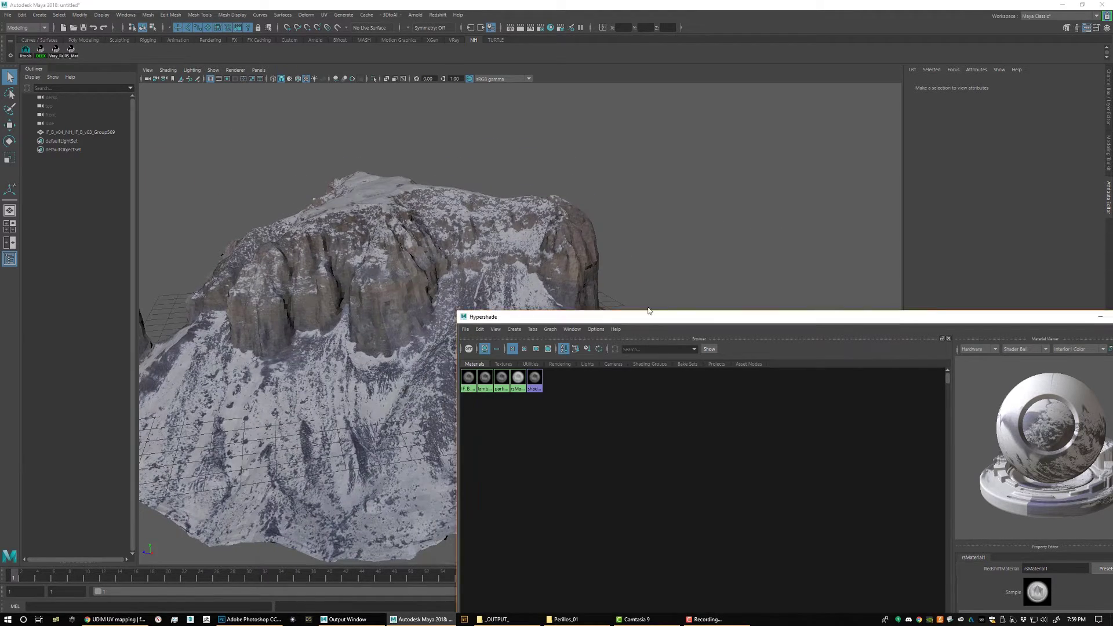
{"action": "left_click_drag", "start_coordinate": [649, 311], "coordinate": [465, 105]}
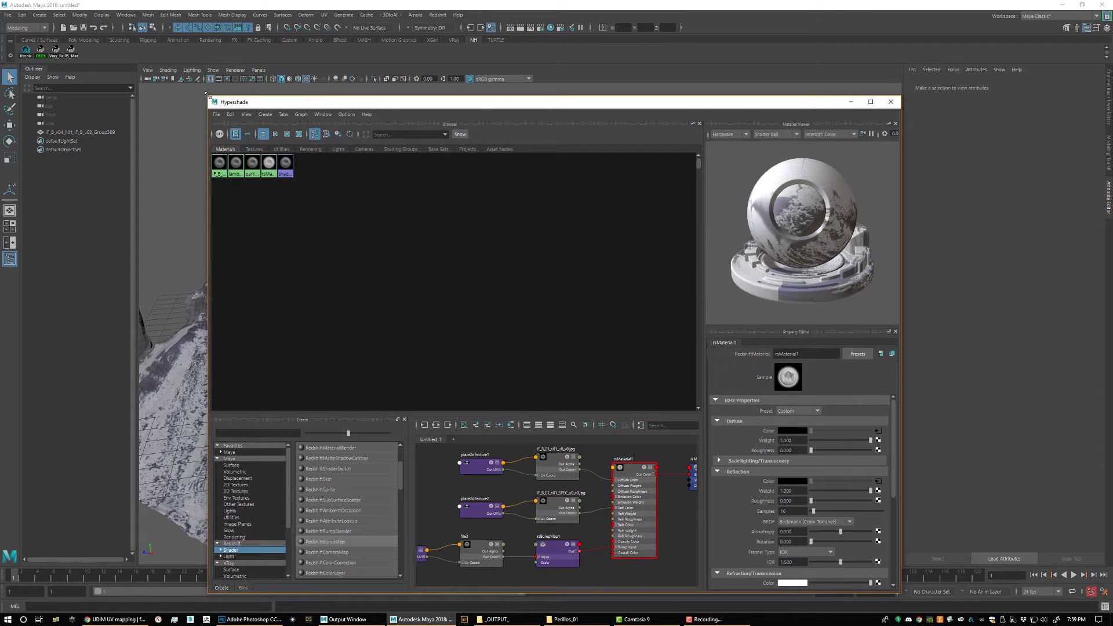
{"action": "left_click_drag", "start_coordinate": [207, 94], "coordinate": [292, 197]}
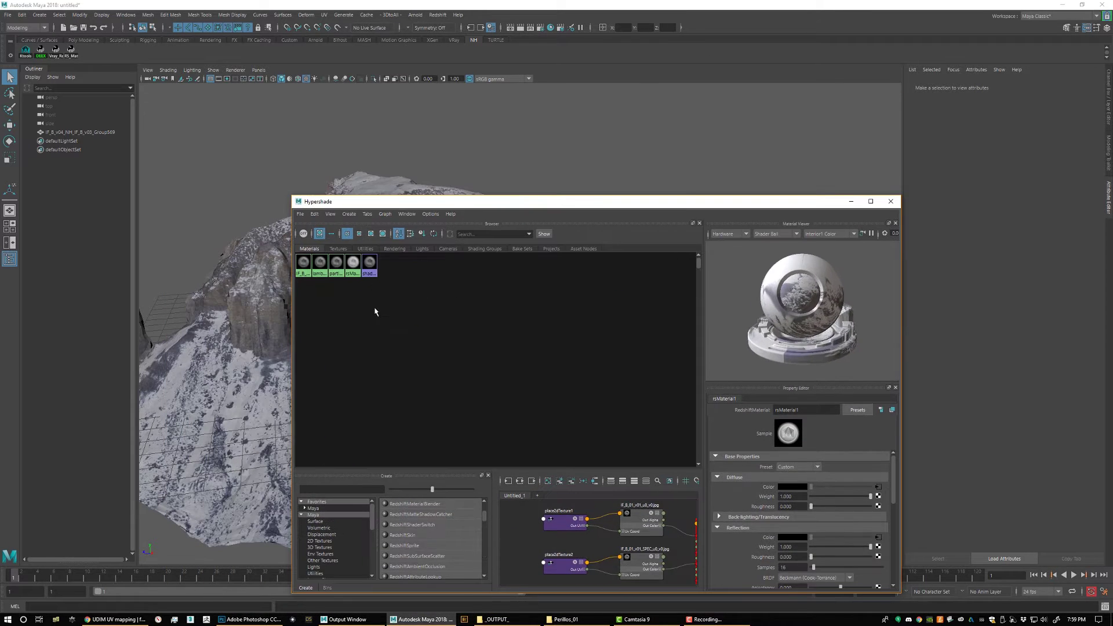
Step: Frame the rsMaterial1 node network and select the rsMaterial1SG shading group
{"action": "left_click", "coordinate": [354, 266]}
{"action": "left_click_drag", "start_coordinate": [704, 205], "coordinate": [660, 181]}
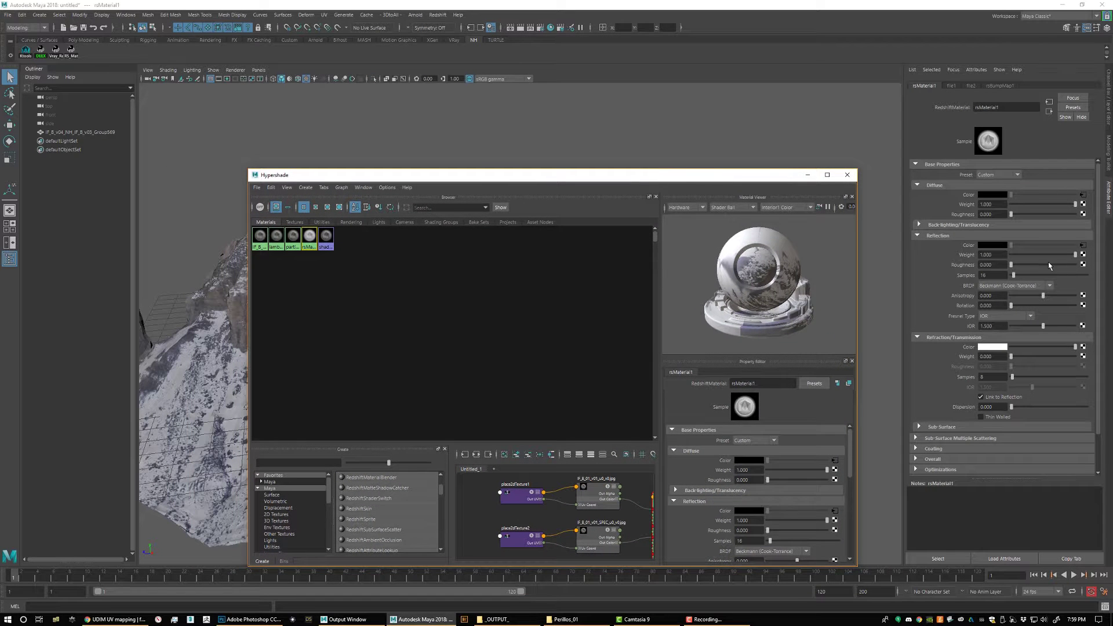
{"action": "key", "text": "a"}
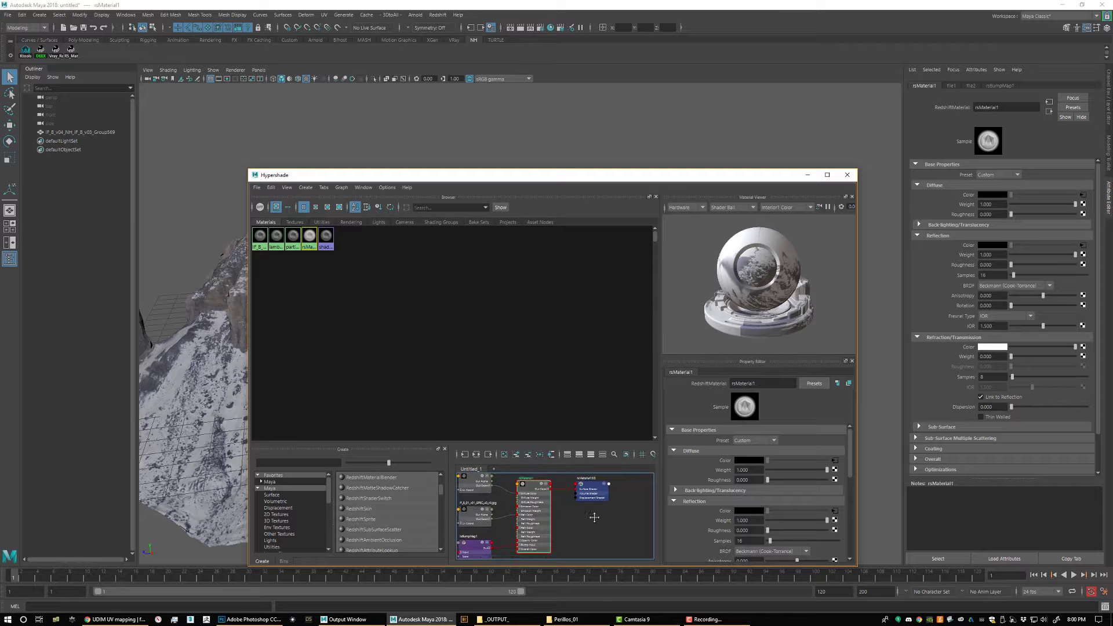
{"action": "middle_click_drag", "start_coordinate": [599, 511], "coordinate": [611, 512], "text": "alt"}
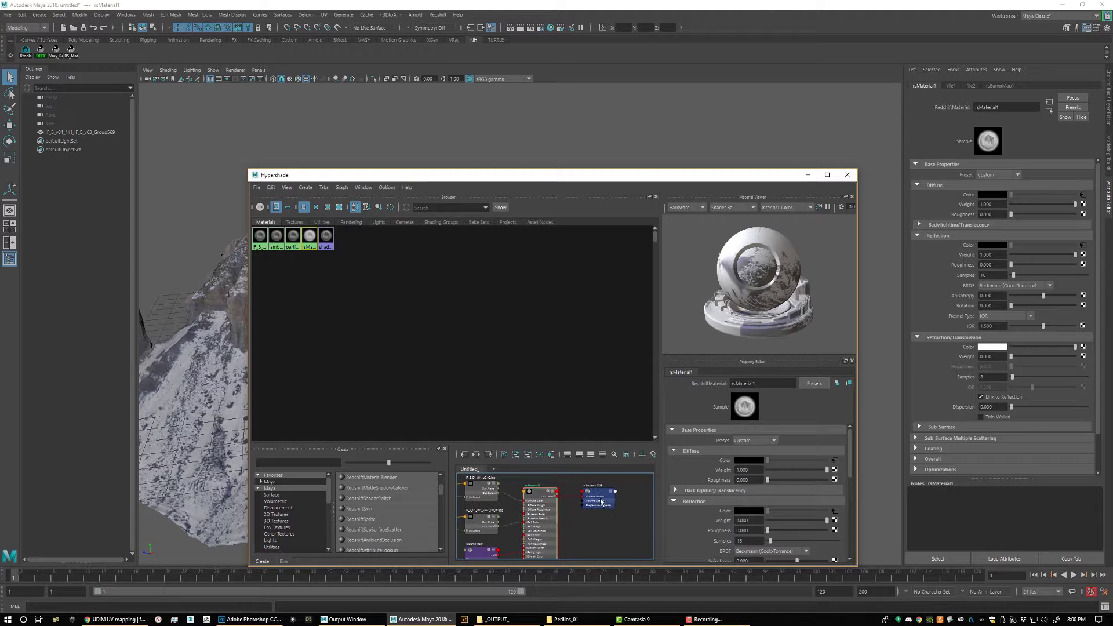
{"action": "left_click", "coordinate": [591, 492]}
{"action": "left_click_drag", "start_coordinate": [590, 492], "coordinate": [589, 491]}
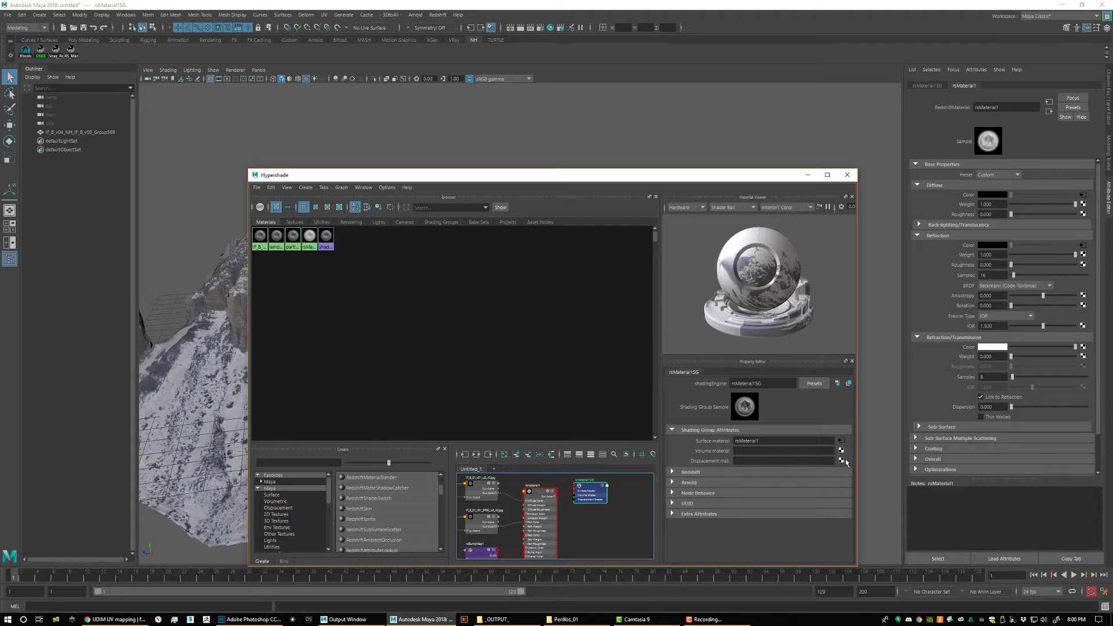
Step: Add a displacement shader with a new File texture under rsMaterial1SG's Redshift settings
{"action": "left_click", "coordinate": [698, 472]}
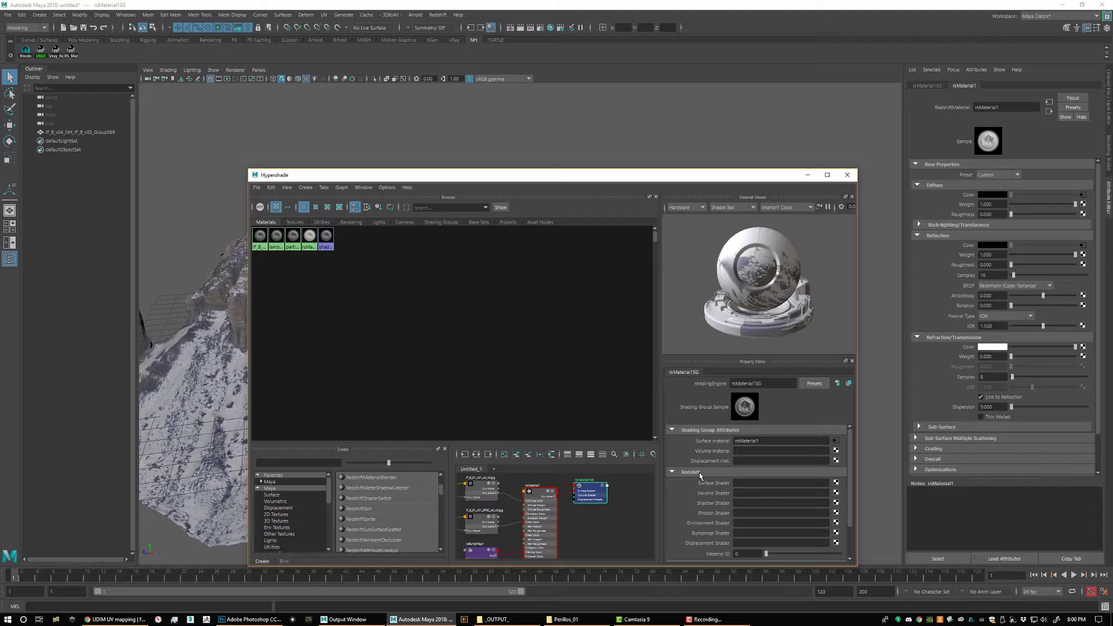
{"action": "scroll", "coordinate": [754, 493], "scroll_direction": "down", "scroll_amount": 2}
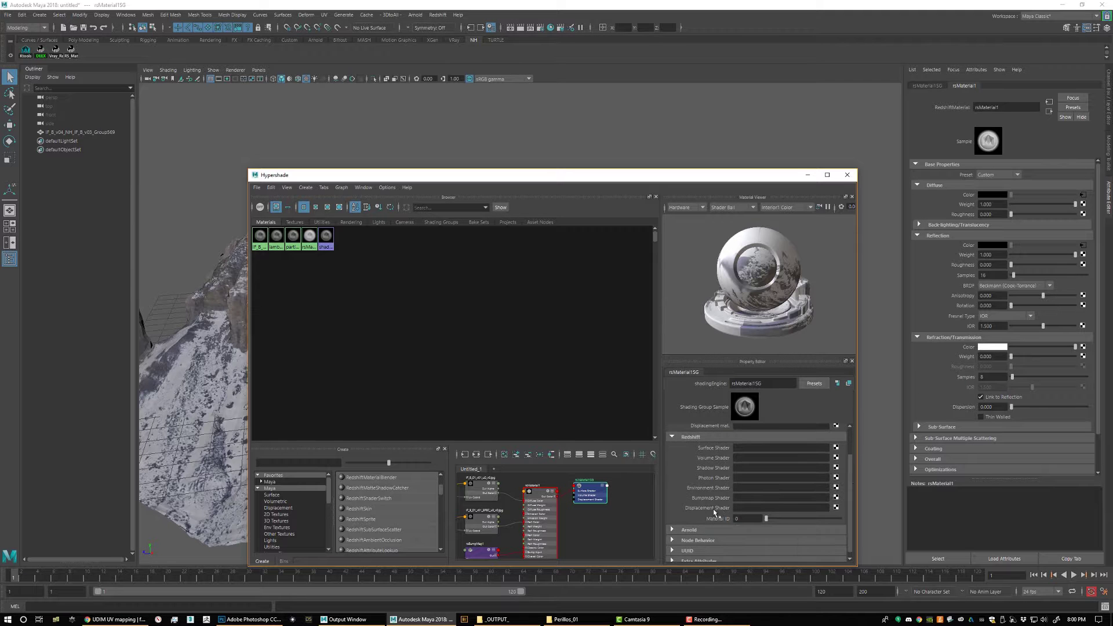
{"action": "scroll", "coordinate": [832, 468], "scroll_direction": "up", "scroll_amount": 2}
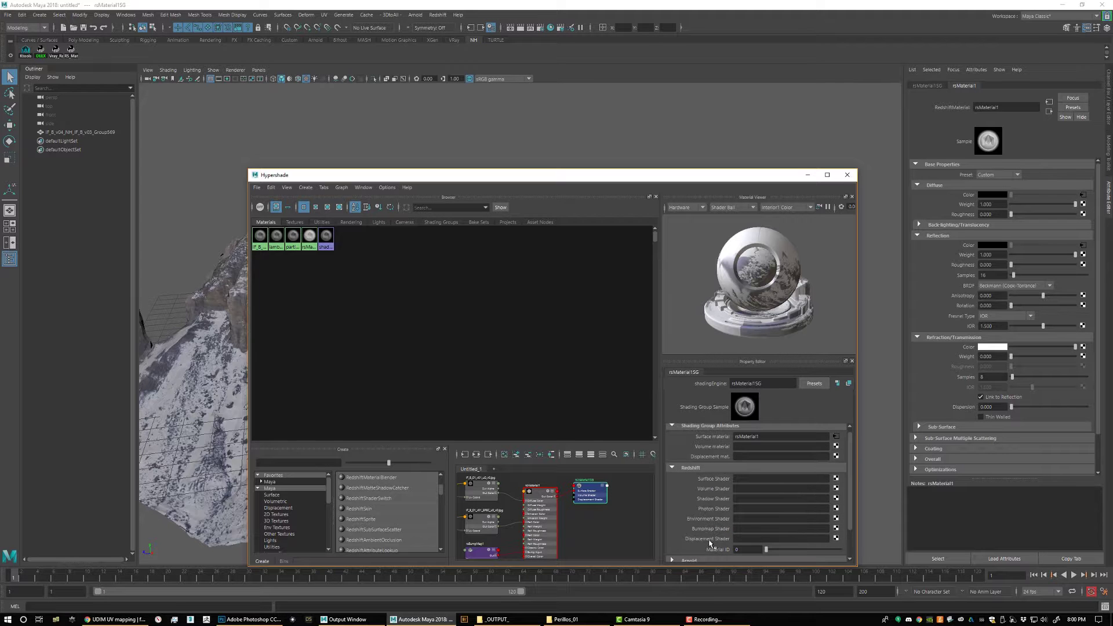
{"action": "left_click", "coordinate": [836, 538]}
{"action": "left_click", "coordinate": [447, 296]}
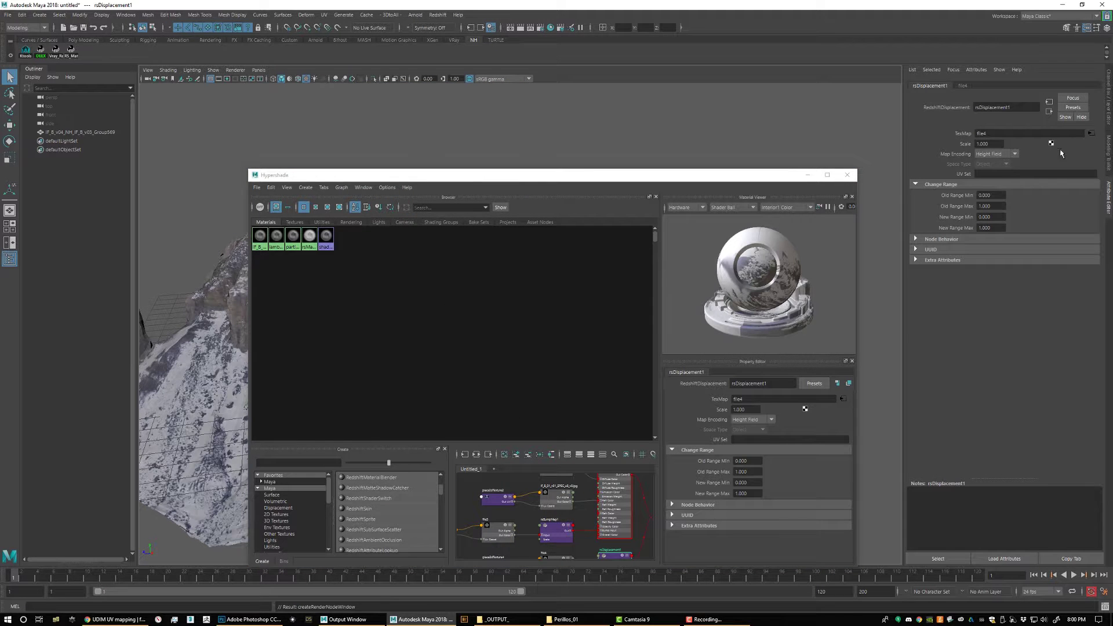
Step: Load IF_B_v04-DM_u0_v0.tif from the _OUTPUT_ folder as file4's displacement image
{"action": "left_click", "coordinate": [1090, 134]}
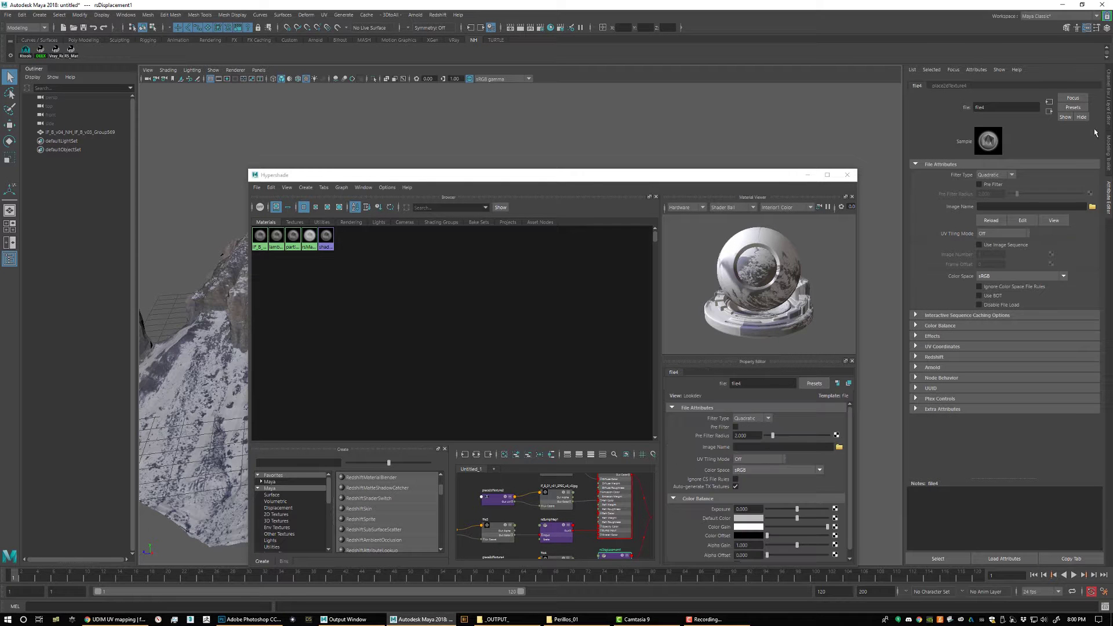
{"action": "left_click", "coordinate": [1093, 207]}
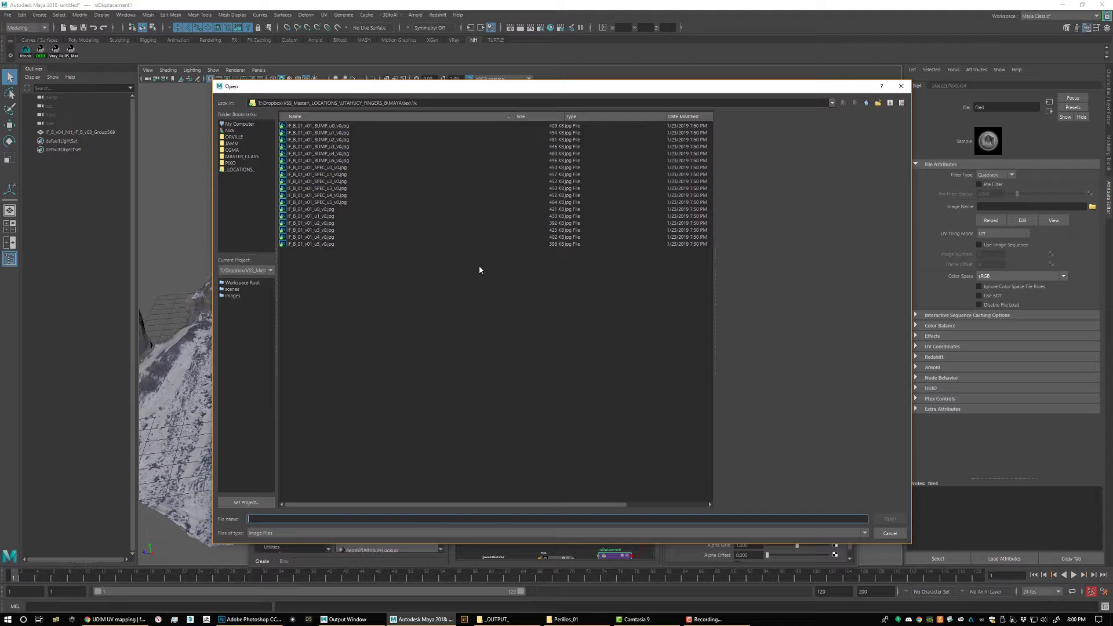
{"action": "left_click", "coordinate": [866, 103]}
{"action": "left_click", "coordinate": [867, 103]}
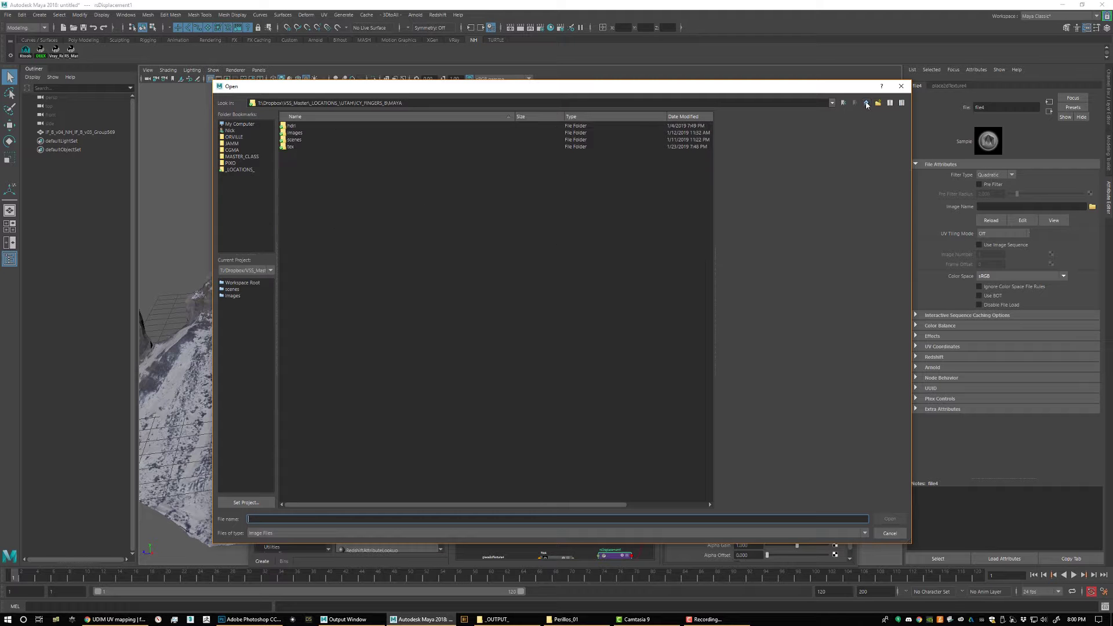
{"action": "left_click", "coordinate": [866, 103]}
{"action": "double_click", "coordinate": [298, 126]}
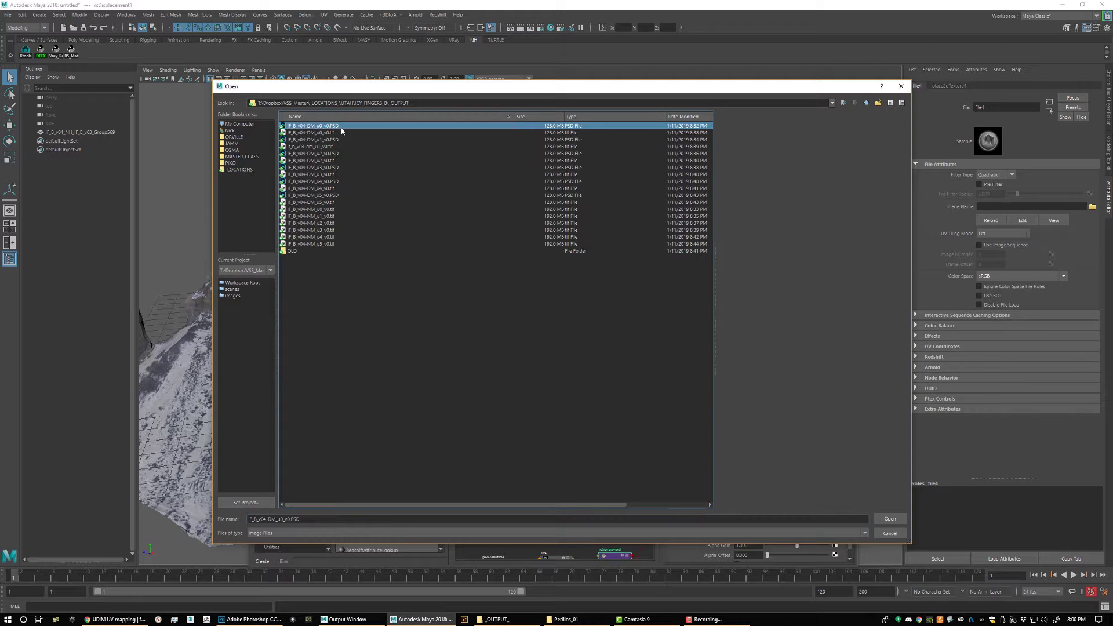
{"action": "left_click", "coordinate": [329, 135]}
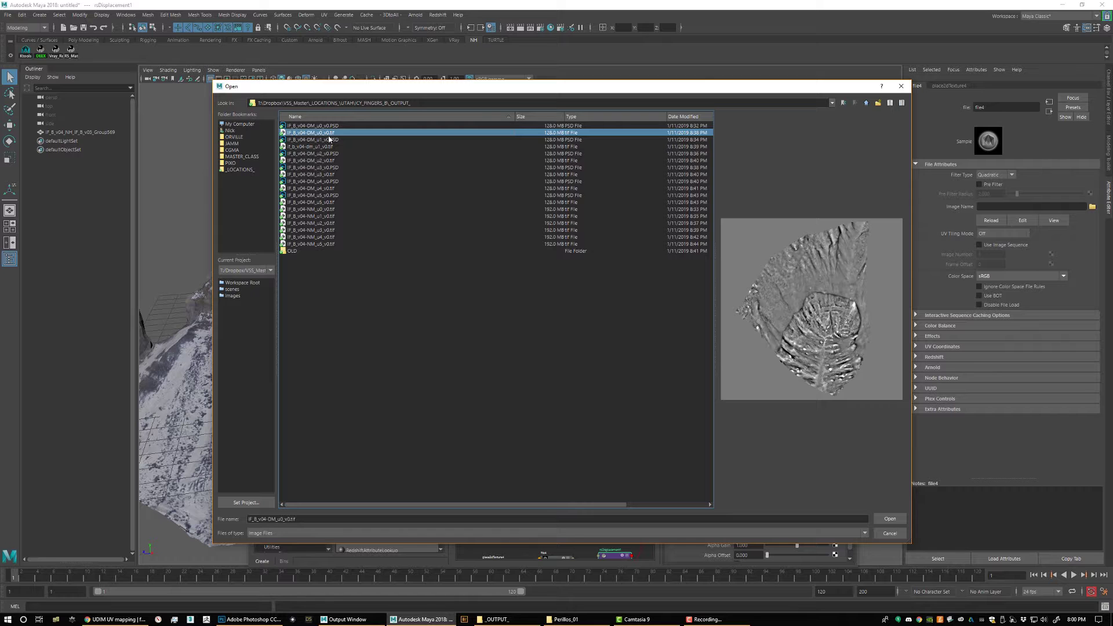
{"action": "left_click", "coordinate": [889, 519]}
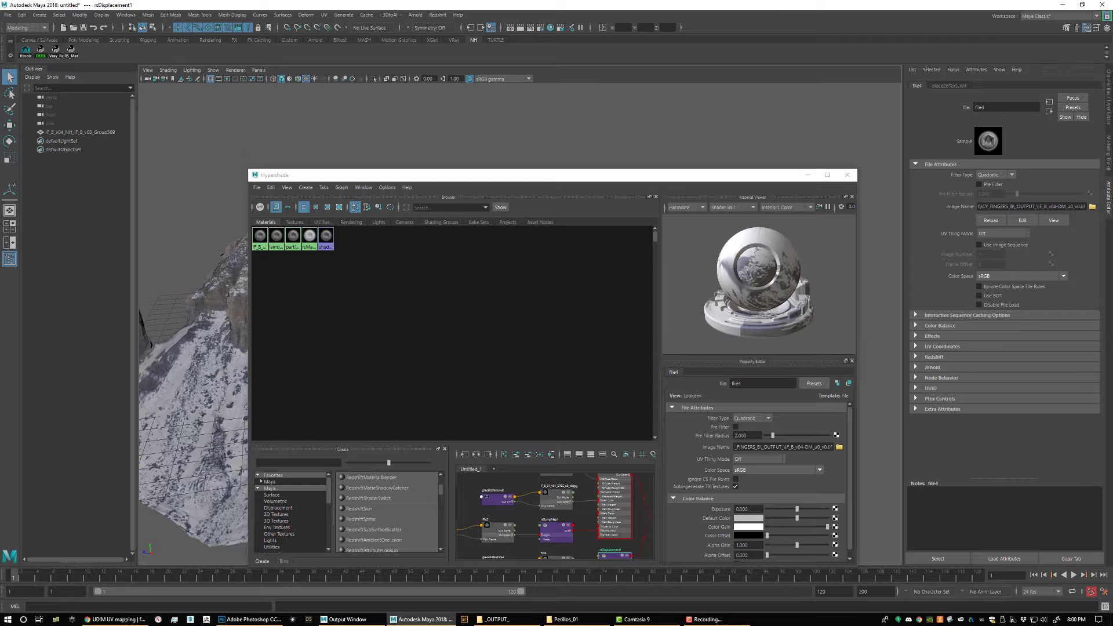
Step: Set file4's UV Tiling Mode to 0-based (ZBrush) and close Hypershade
{"action": "left_click", "coordinate": [777, 462]}
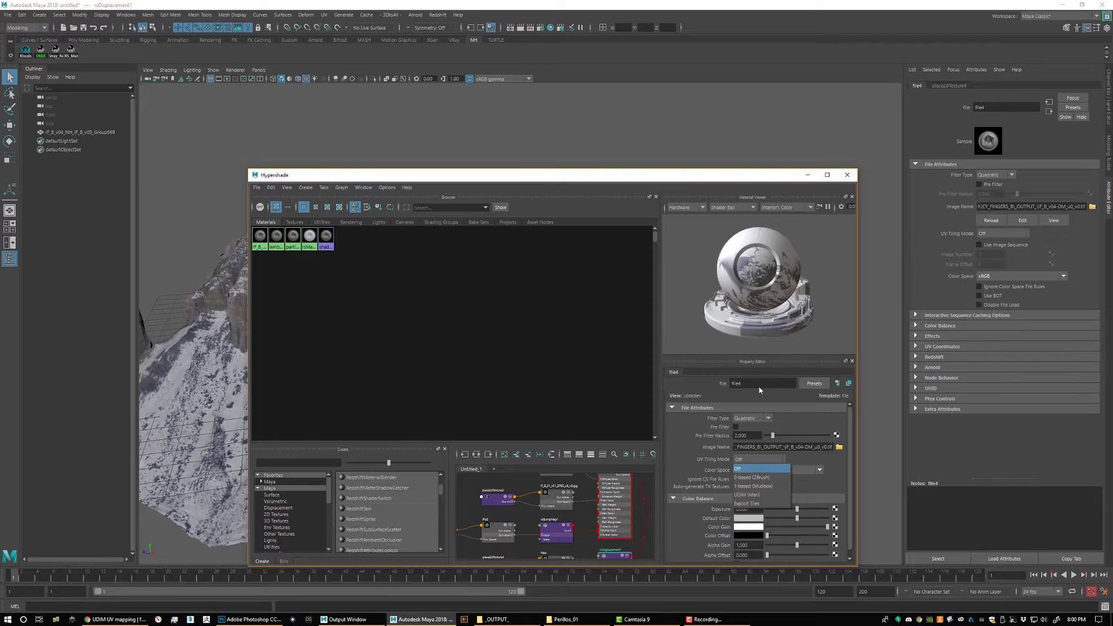
{"action": "left_click", "coordinate": [753, 176]}
{"action": "left_click", "coordinate": [1013, 234]}
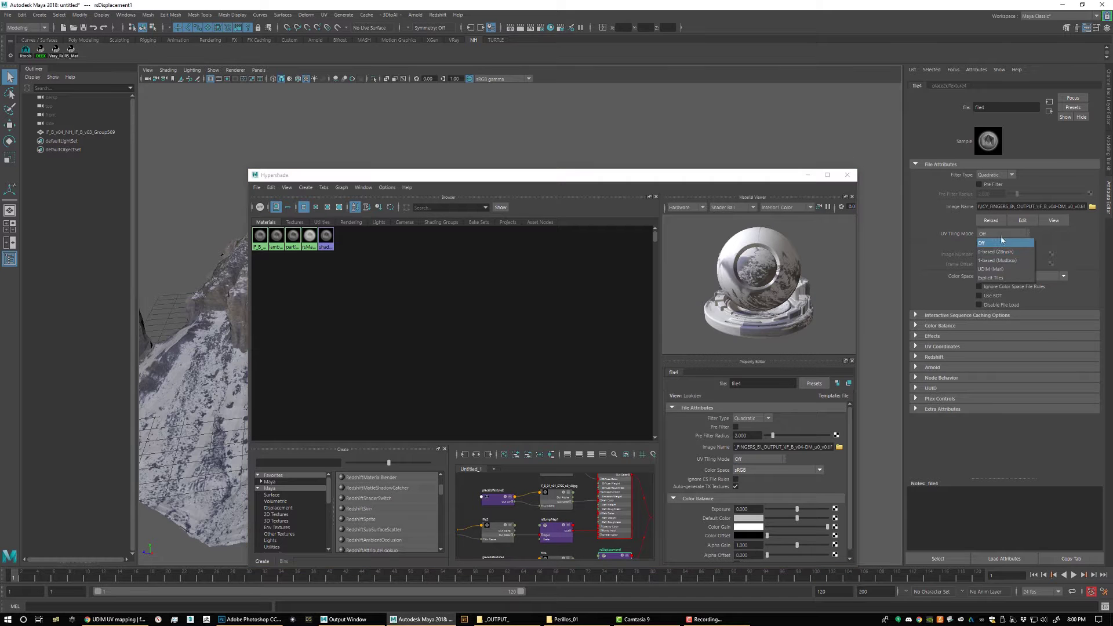
{"action": "left_click", "coordinate": [1004, 253]}
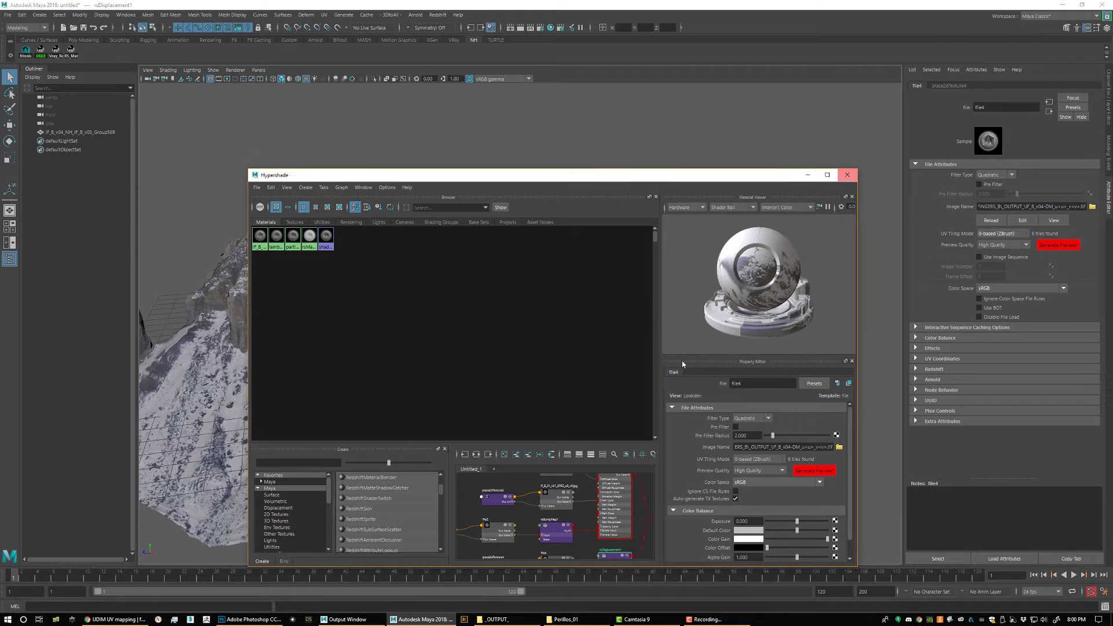
{"action": "left_click", "coordinate": [847, 174]}
{"action": "left_click_drag", "start_coordinate": [651, 291], "coordinate": [697, 252], "text": "alt"}
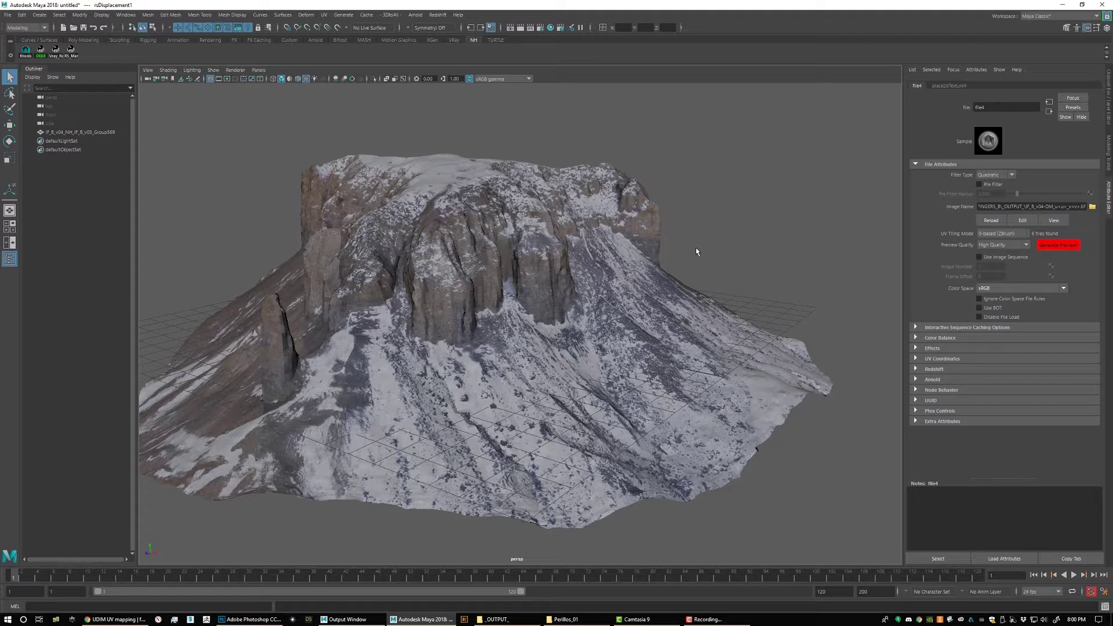
Step: Enable Redshift tessellation and displacement on the mountain mesh's shape node
{"action": "left_click", "coordinate": [626, 211]}
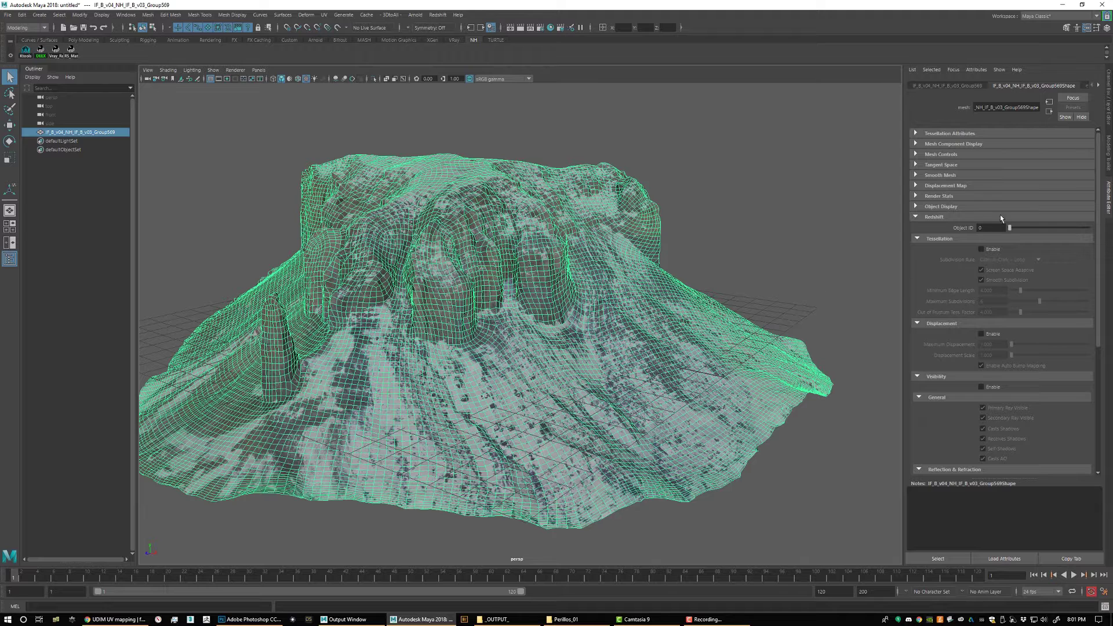
{"action": "left_click", "coordinate": [933, 217]}
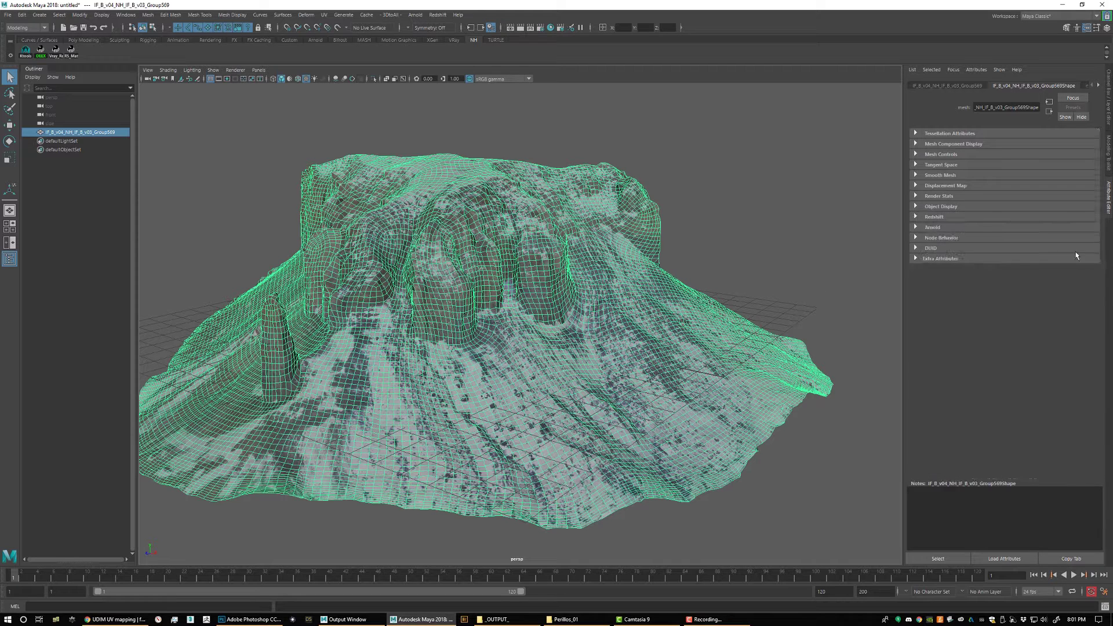
{"action": "left_click", "coordinate": [766, 248]}
{"action": "left_click", "coordinate": [615, 233]}
{"action": "left_click", "coordinate": [961, 86]}
{"action": "left_click", "coordinate": [1046, 86]}
{"action": "left_click", "coordinate": [937, 218]}
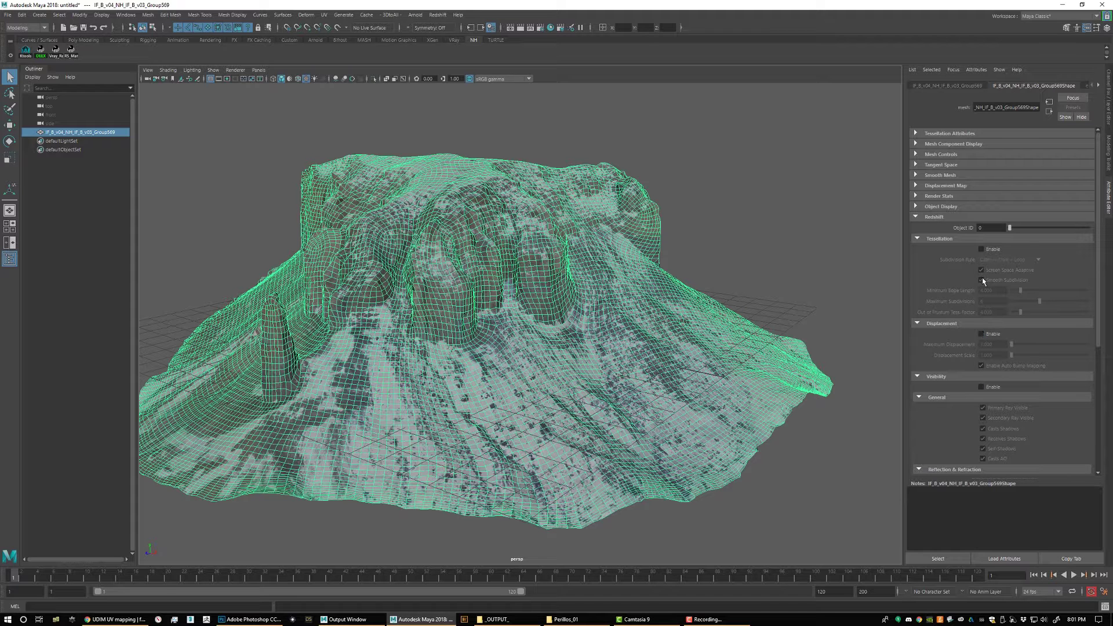
{"action": "left_click", "coordinate": [982, 249]}
{"action": "left_click", "coordinate": [992, 335]}
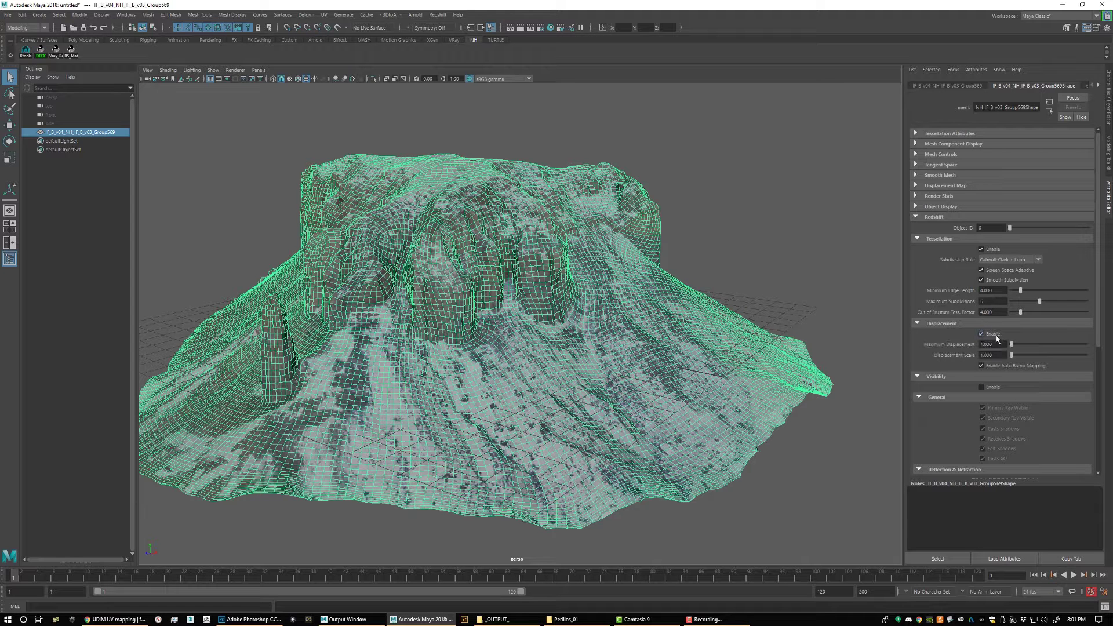
Step: Clear the terrain selection and set Render Using to Redshift in Render Settings
{"action": "scroll", "coordinate": [756, 240], "scroll_direction": "up", "scroll_amount": 6}
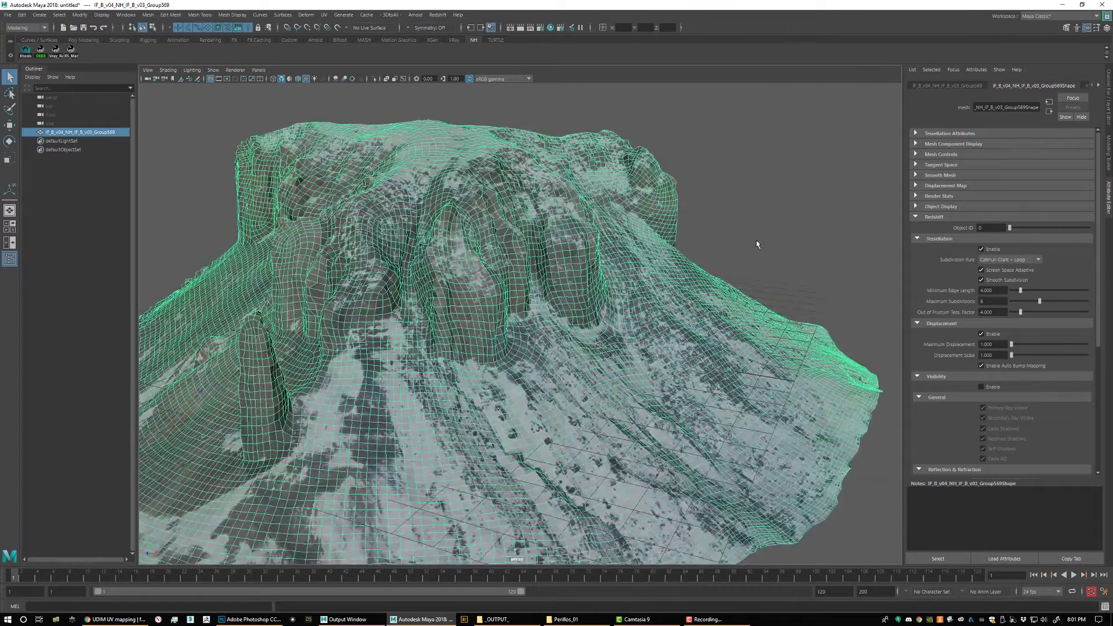
{"action": "left_click", "coordinate": [763, 237]}
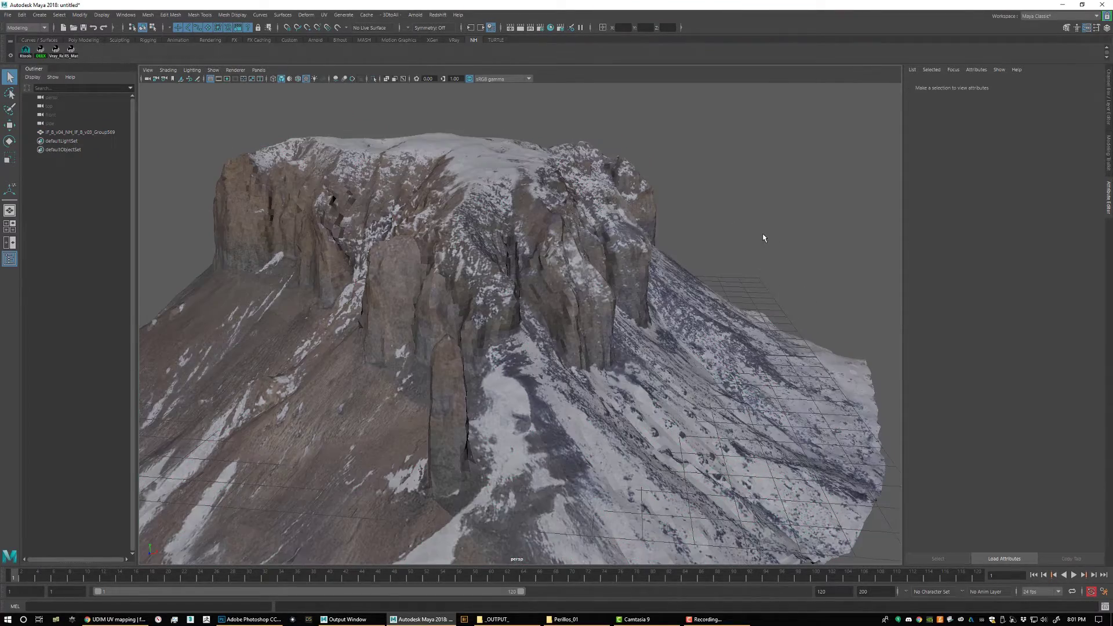
{"action": "left_click_drag", "start_coordinate": [764, 238], "coordinate": [714, 288], "text": "alt"}
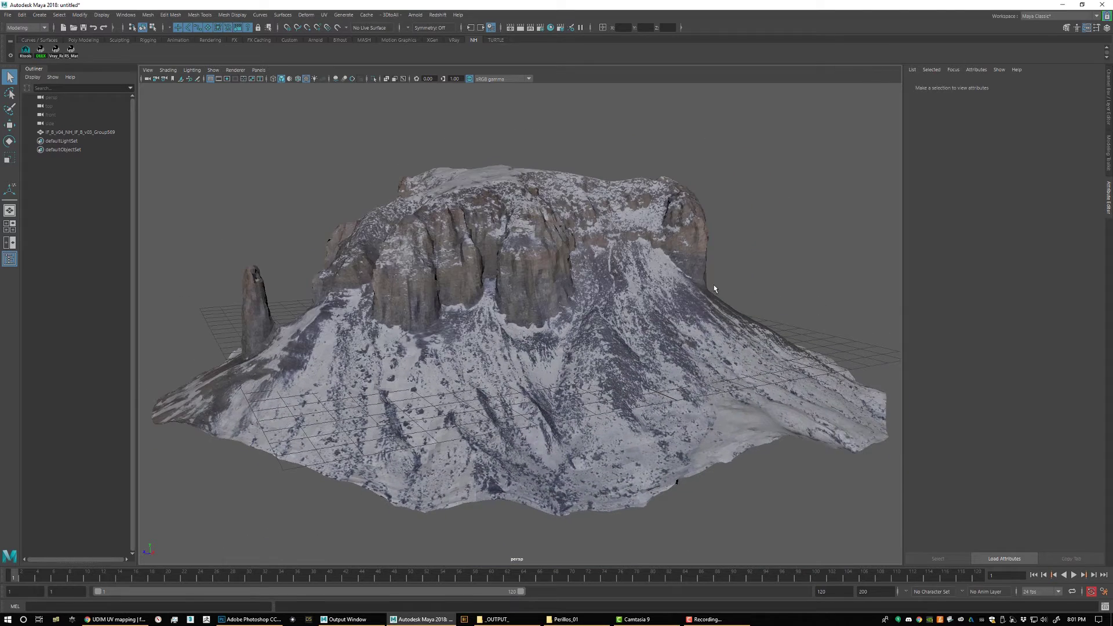
{"action": "left_click", "coordinate": [695, 225]}
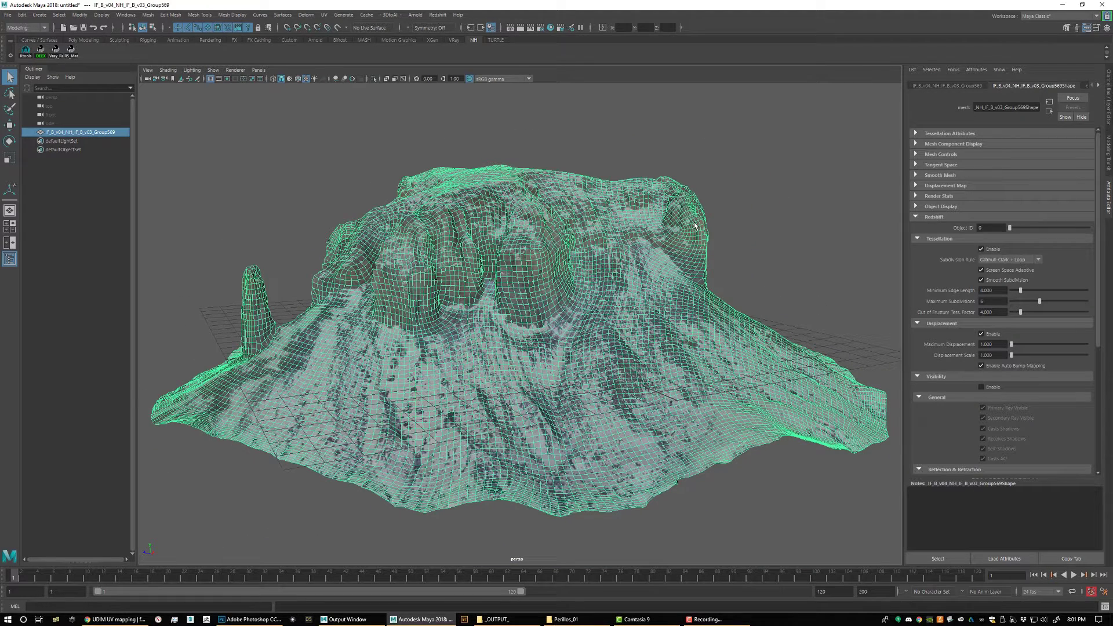
{"action": "left_click", "coordinate": [762, 203]}
{"action": "left_click", "coordinate": [438, 15]}
{"action": "left_click", "coordinate": [521, 112]}
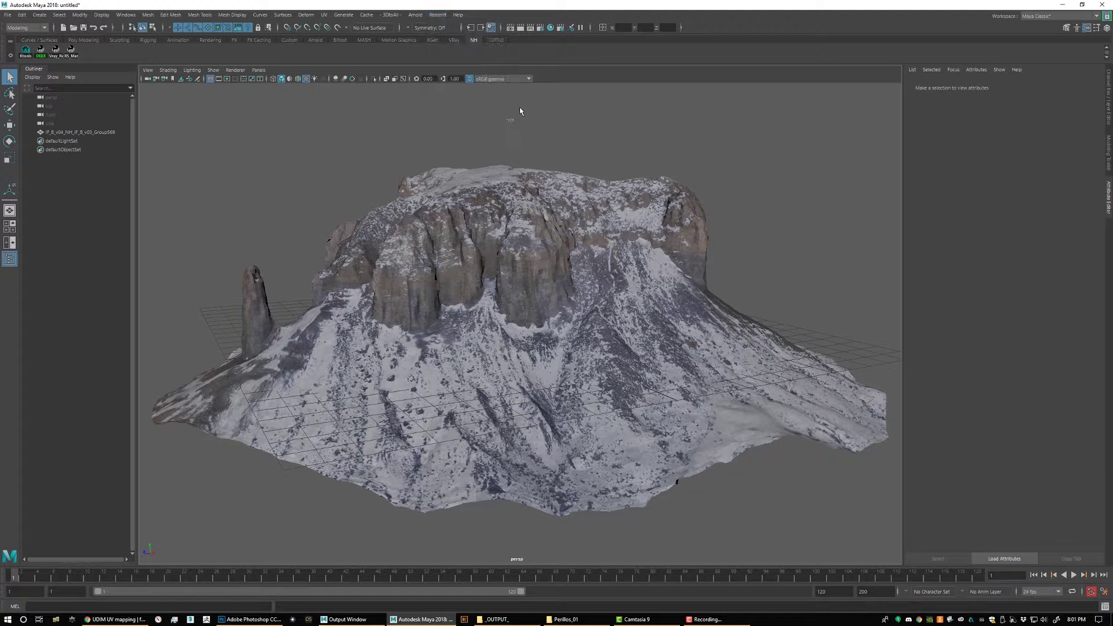
{"action": "left_click", "coordinate": [540, 28]}
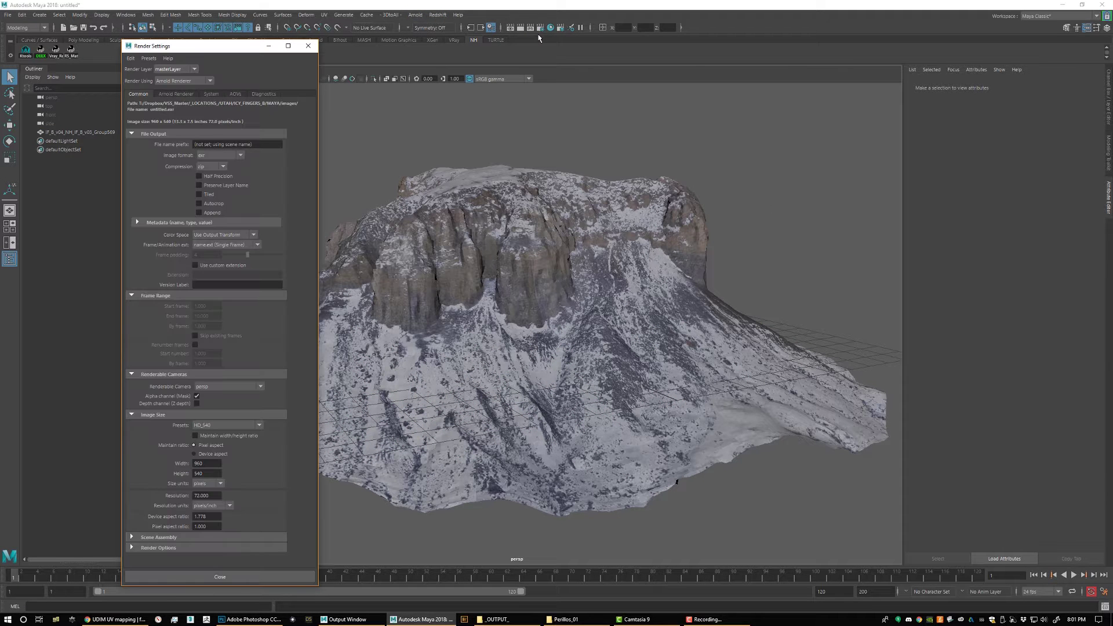
{"action": "left_click", "coordinate": [183, 80]}
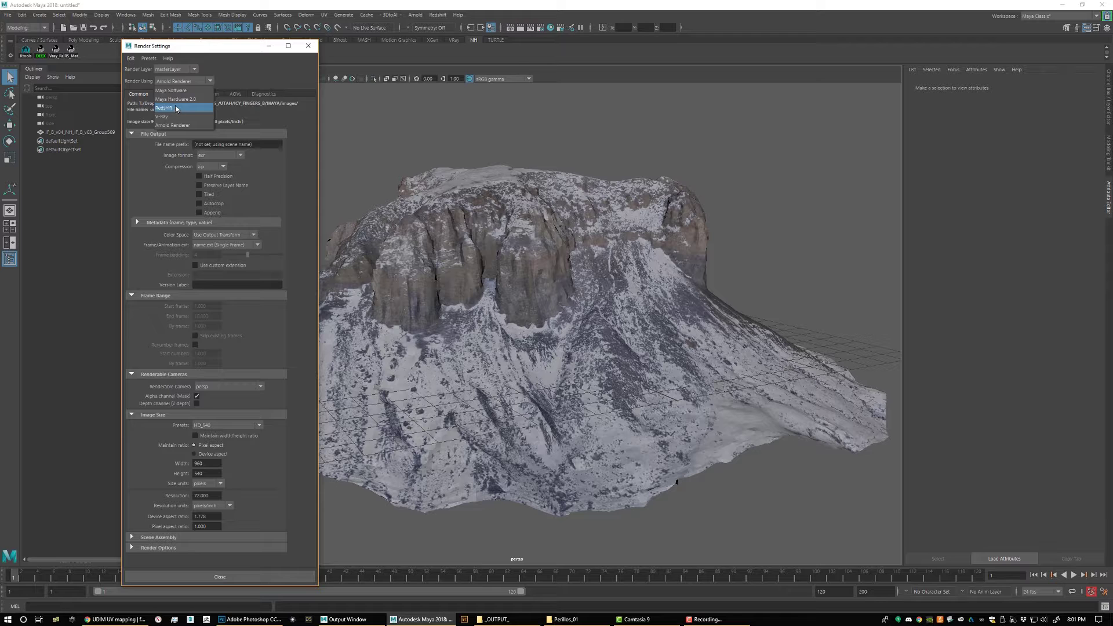
{"action": "left_click", "coordinate": [176, 108]}
{"action": "left_click", "coordinate": [308, 45]}
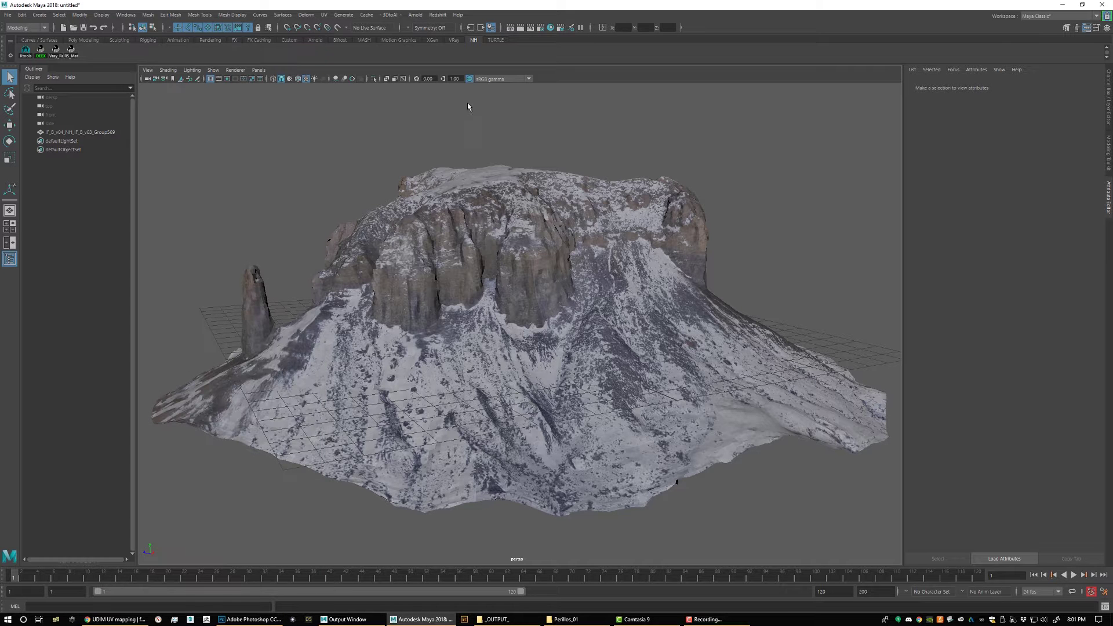
Step: Add a Redshift Dome Light using hdri/yellow_field_512p.hdr as its dome map
{"action": "left_click", "coordinate": [438, 15]}
{"action": "mouse_move", "coordinate": [464, 76]}
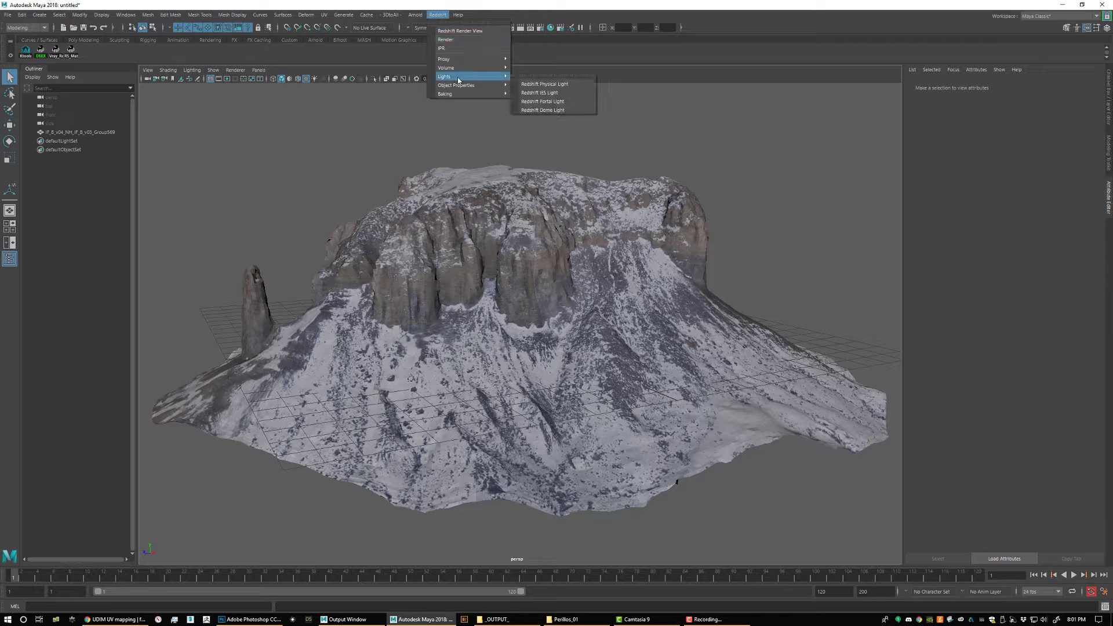
{"action": "left_click", "coordinate": [549, 110]}
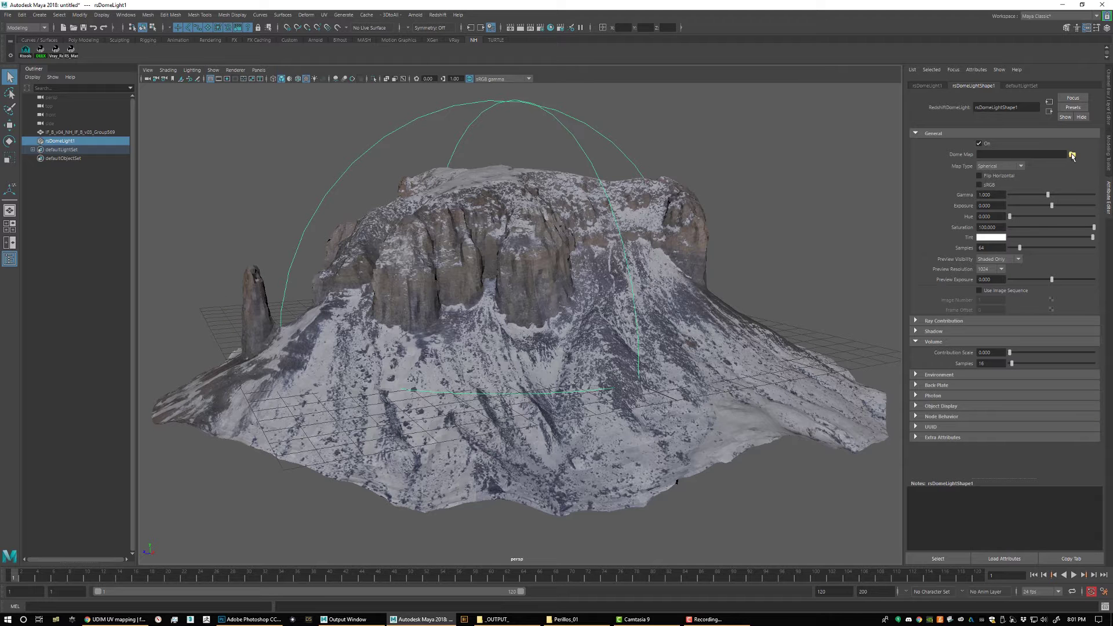
{"action": "left_click", "coordinate": [1073, 154]}
{"action": "double_click", "coordinate": [296, 126]}
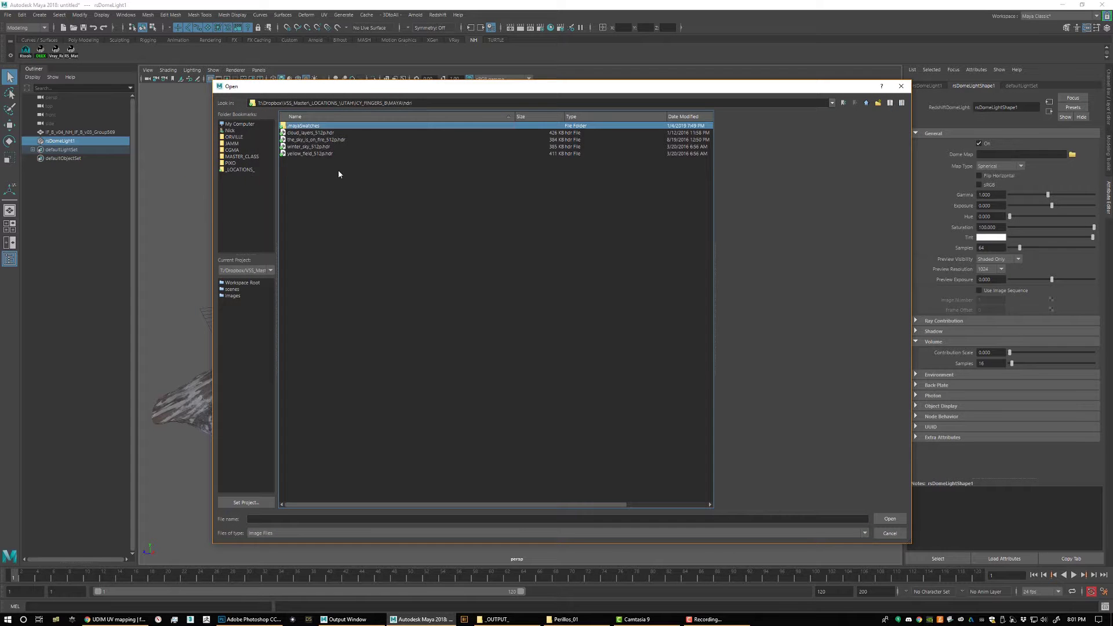
{"action": "left_click", "coordinate": [318, 154]}
{"action": "left_click", "coordinate": [890, 519]}
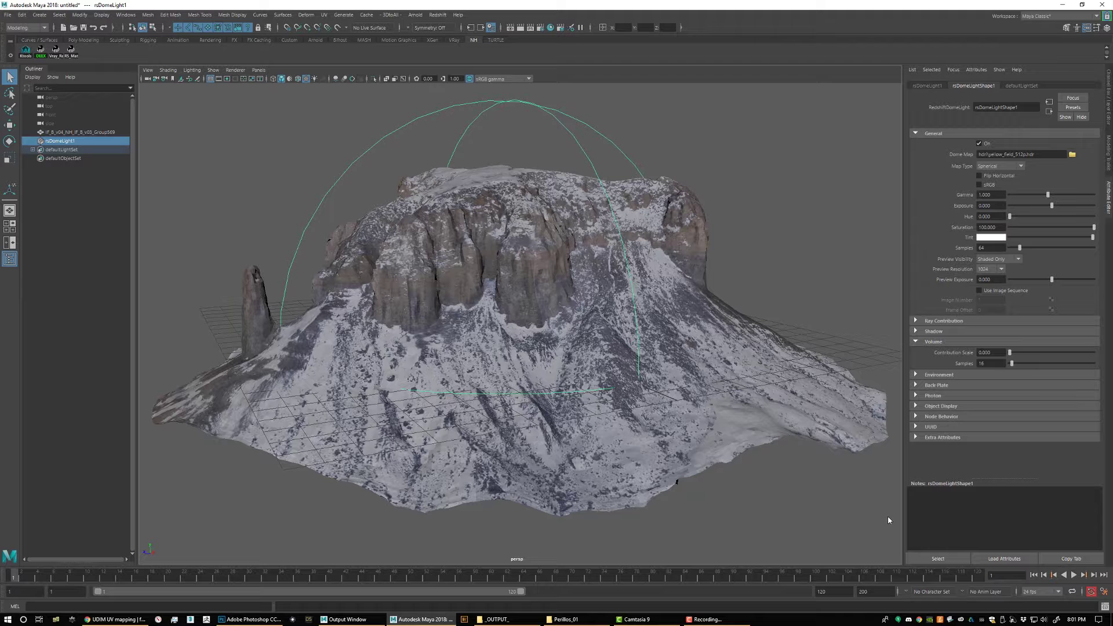
Step: Zoom and pan the Redshift Render View to frame the mountain top, then re-render
{"action": "scroll", "coordinate": [672, 278], "scroll_direction": "up", "scroll_amount": 1}
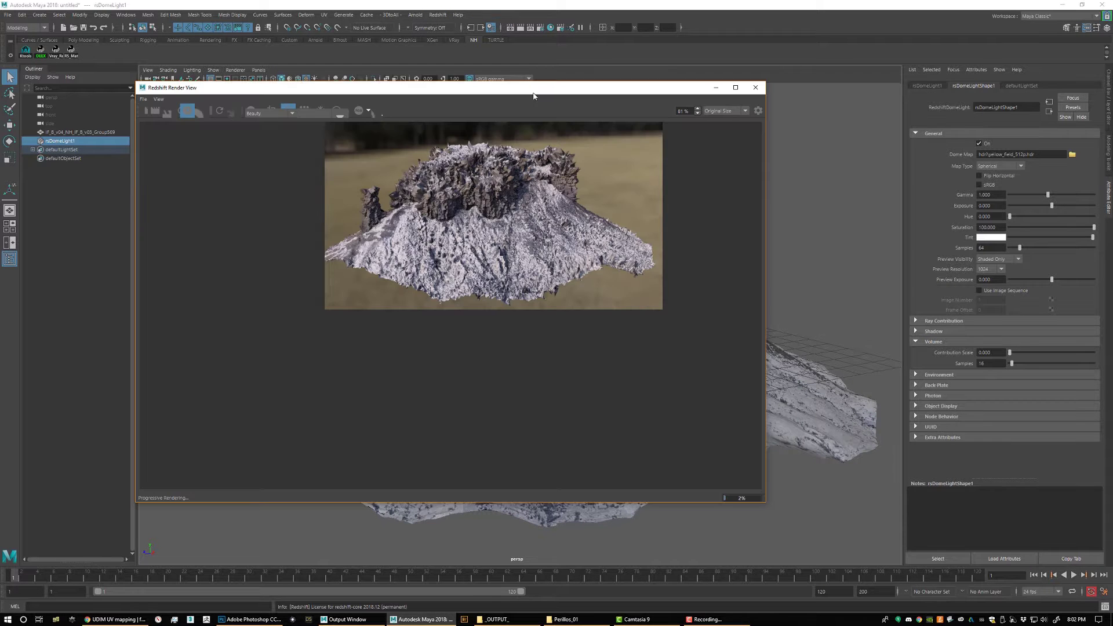
{"action": "scroll", "coordinate": [366, 243], "scroll_direction": "up", "scroll_amount": 2}
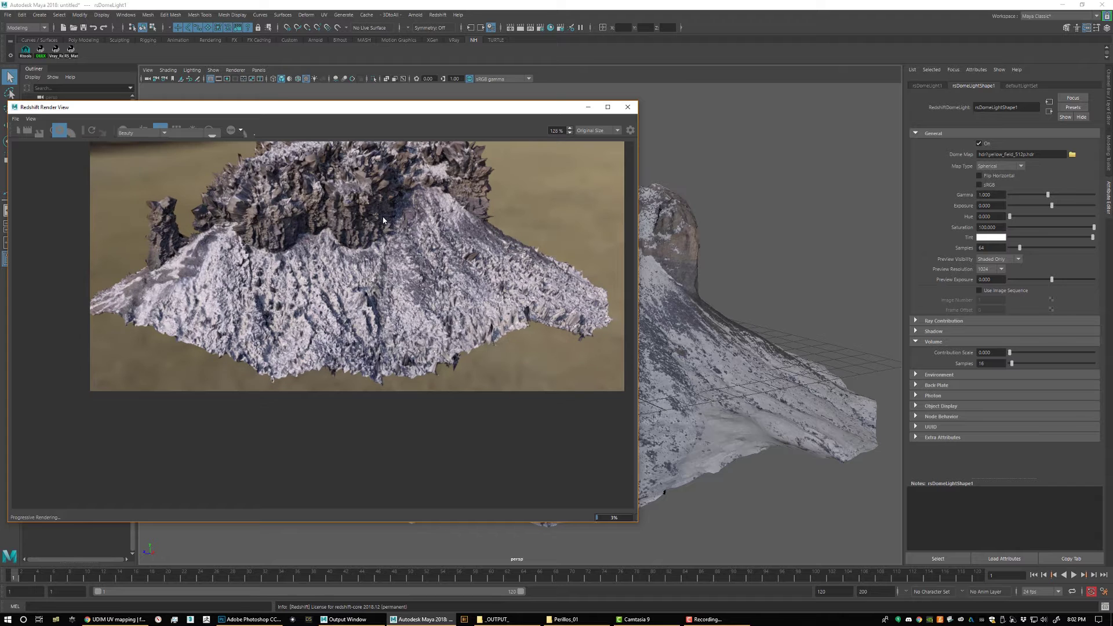
{"action": "scroll", "coordinate": [388, 222], "scroll_direction": "down", "scroll_amount": 2}
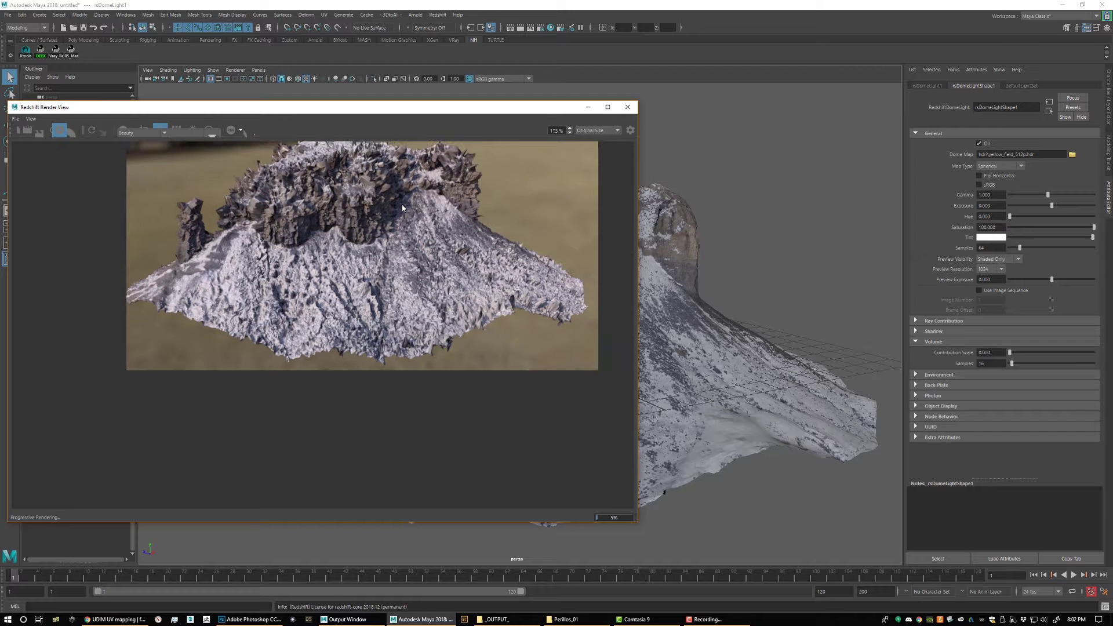
{"action": "scroll", "coordinate": [401, 198], "scroll_direction": "up", "scroll_amount": 2}
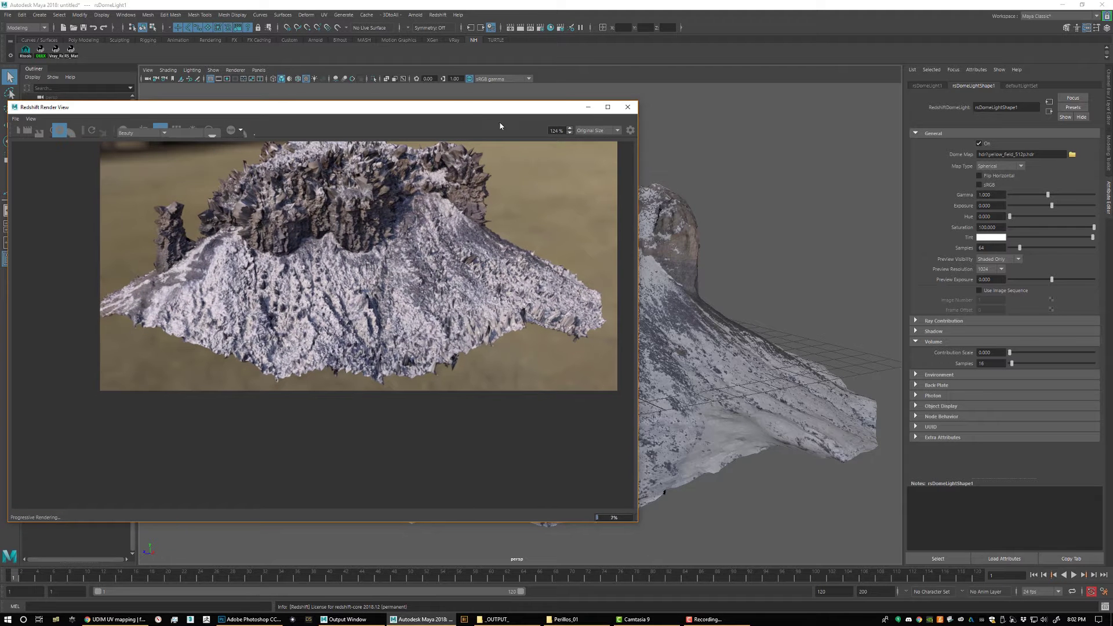
{"action": "left_click_drag", "start_coordinate": [462, 107], "coordinate": [465, 145]}
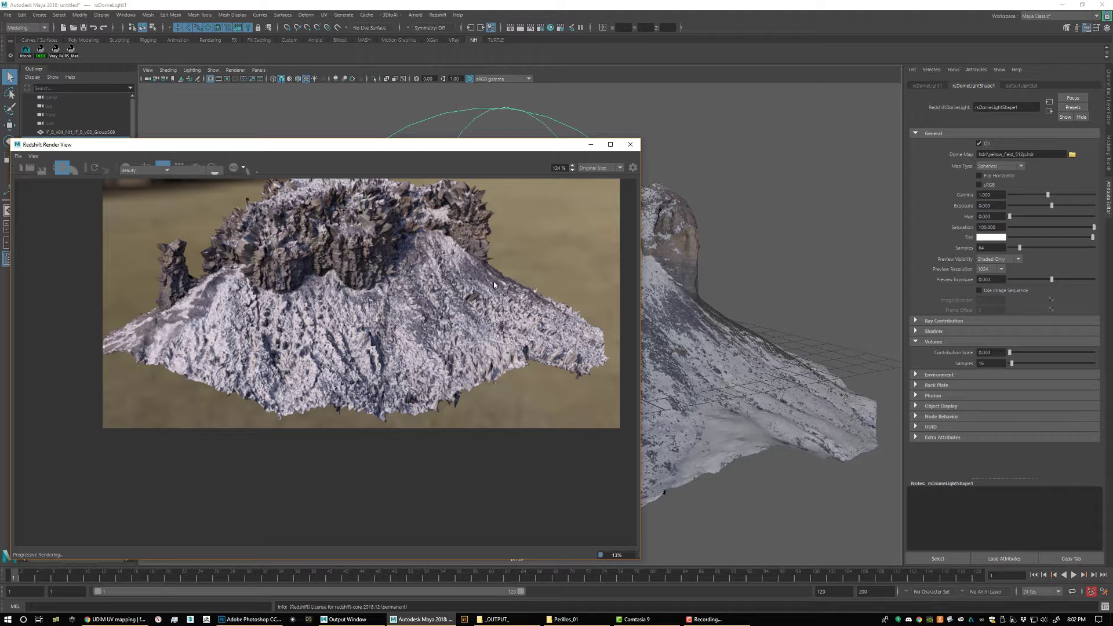
{"action": "middle_click_drag", "start_coordinate": [448, 216], "coordinate": [432, 309]}
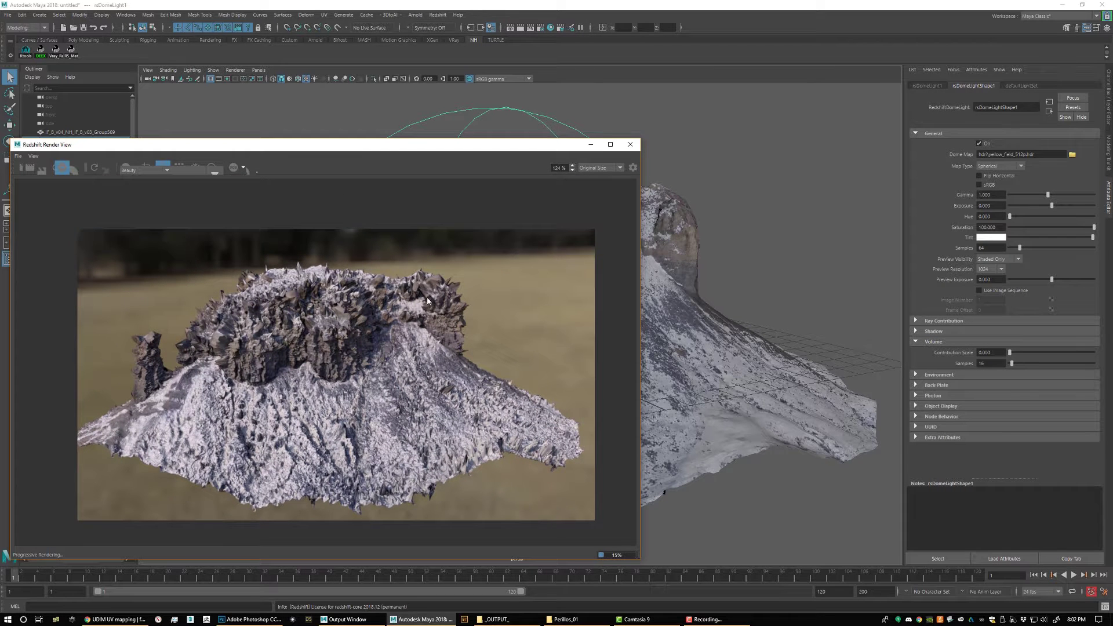
{"action": "scroll", "coordinate": [427, 297], "scroll_direction": "up", "scroll_amount": 1}
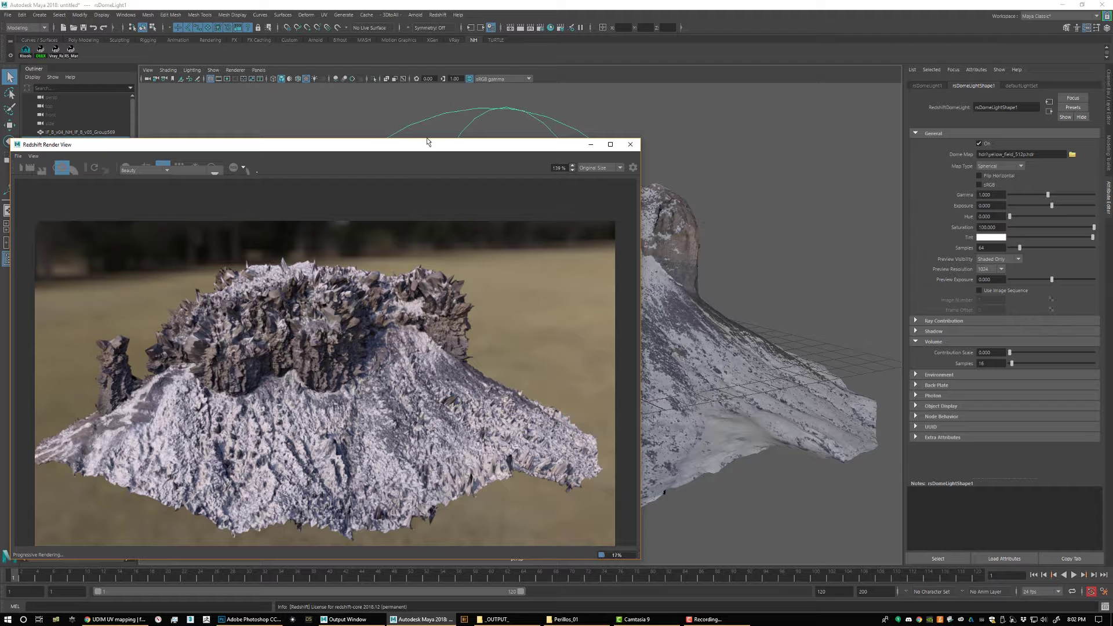
{"action": "left_click_drag", "start_coordinate": [425, 150], "coordinate": [448, 136]}
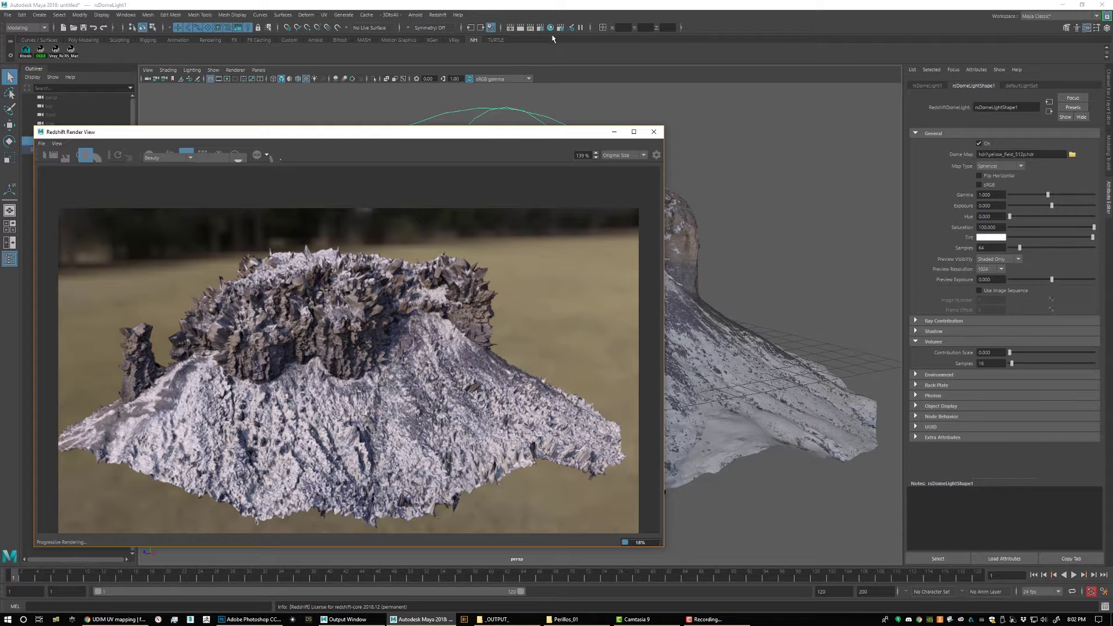
{"action": "left_click", "coordinate": [552, 28]}
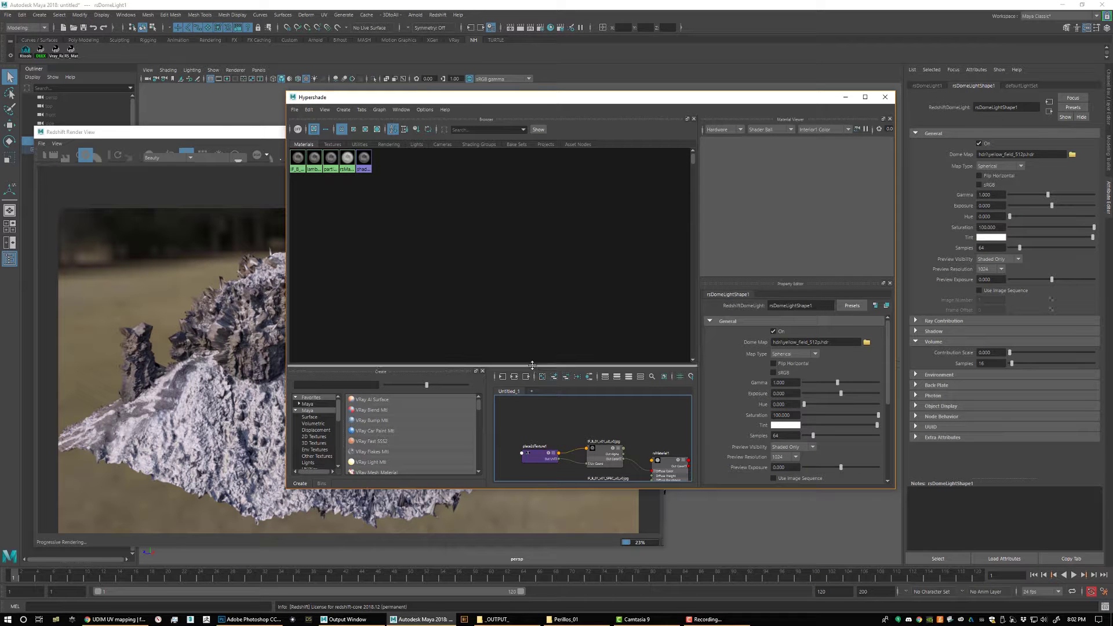
Step: Select rsDisplacement1 in Hypershade and set its Scale to 0.1
{"action": "left_click_drag", "start_coordinate": [532, 370], "coordinate": [522, 255]}
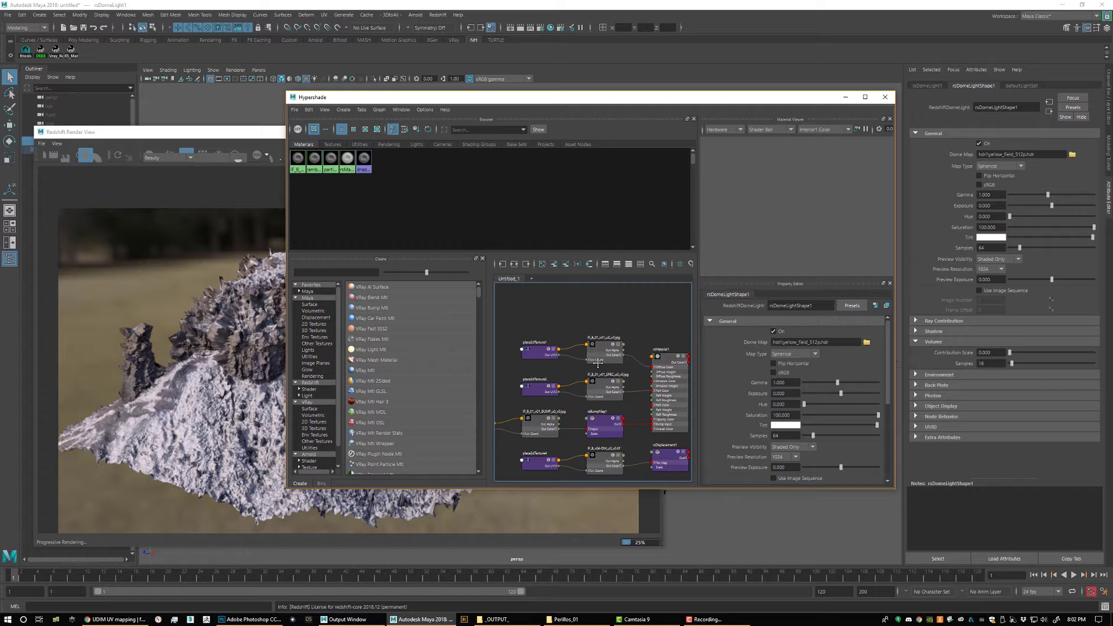
{"action": "left_click", "coordinate": [629, 429]}
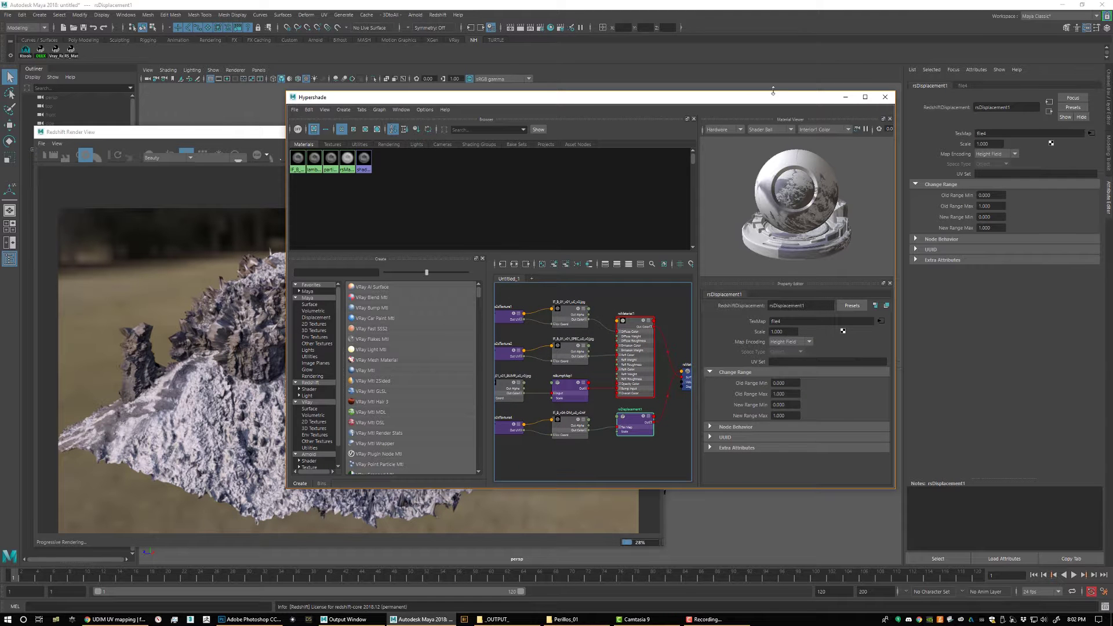
{"action": "left_click_drag", "start_coordinate": [773, 97], "coordinate": [780, 29]}
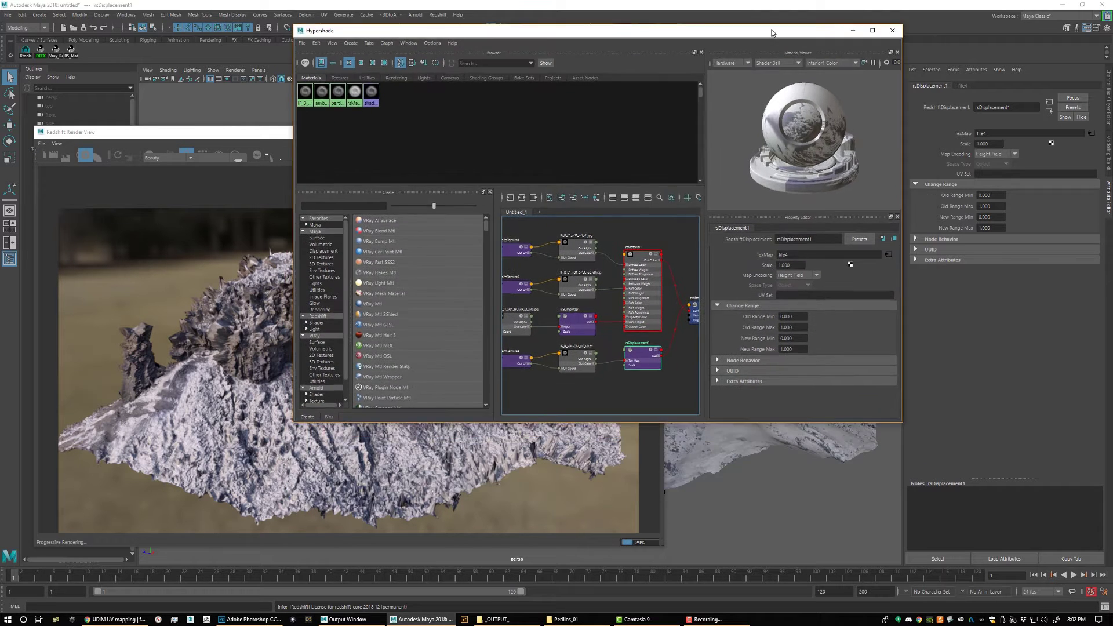
{"action": "double_click", "coordinate": [790, 265]}
{"action": "type", "text": "0.1"}
{"action": "key", "text": "Return"}
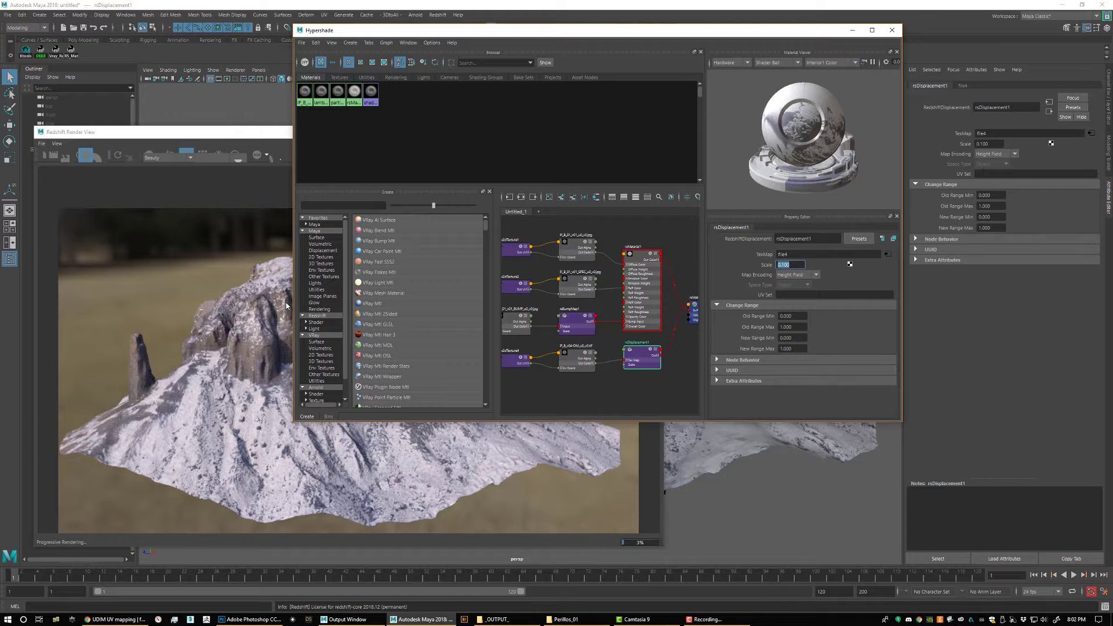
Step: Test displacement Scale values 0.2, 0.5 and 0.2, then settle on 0.1
{"action": "type", "text": "0.2"}
{"action": "key", "text": "Return"}
{"action": "type", "text": "0.5"}
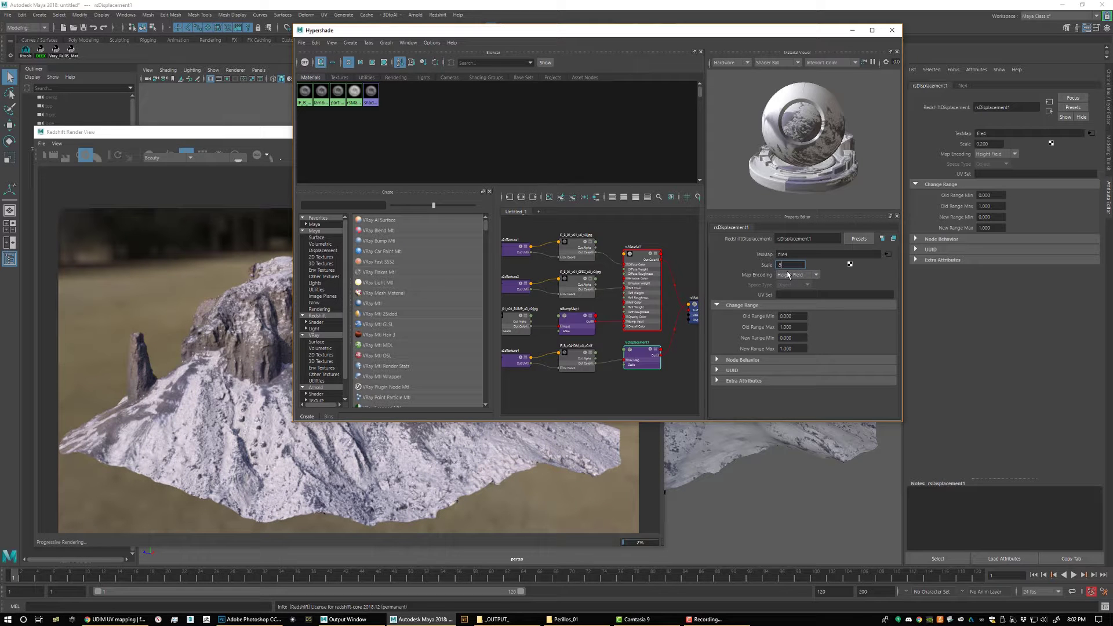
{"action": "key", "text": "Return"}
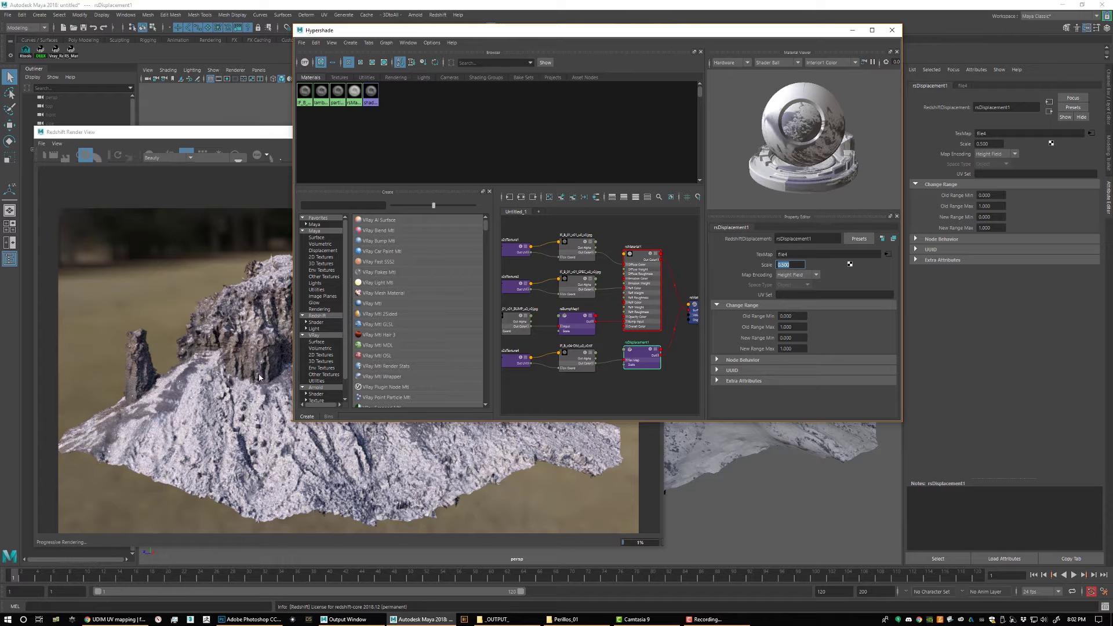
{"action": "type", "text": "0.2"}
{"action": "key", "text": "Return"}
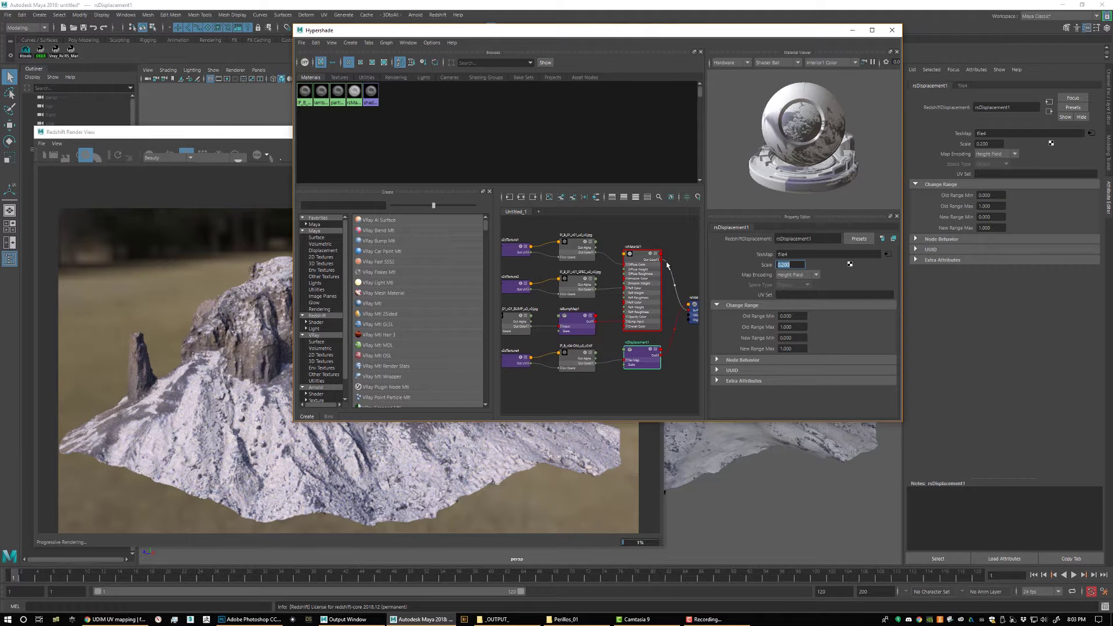
{"action": "type", "text": "0.1"}
{"action": "key", "text": "Return"}
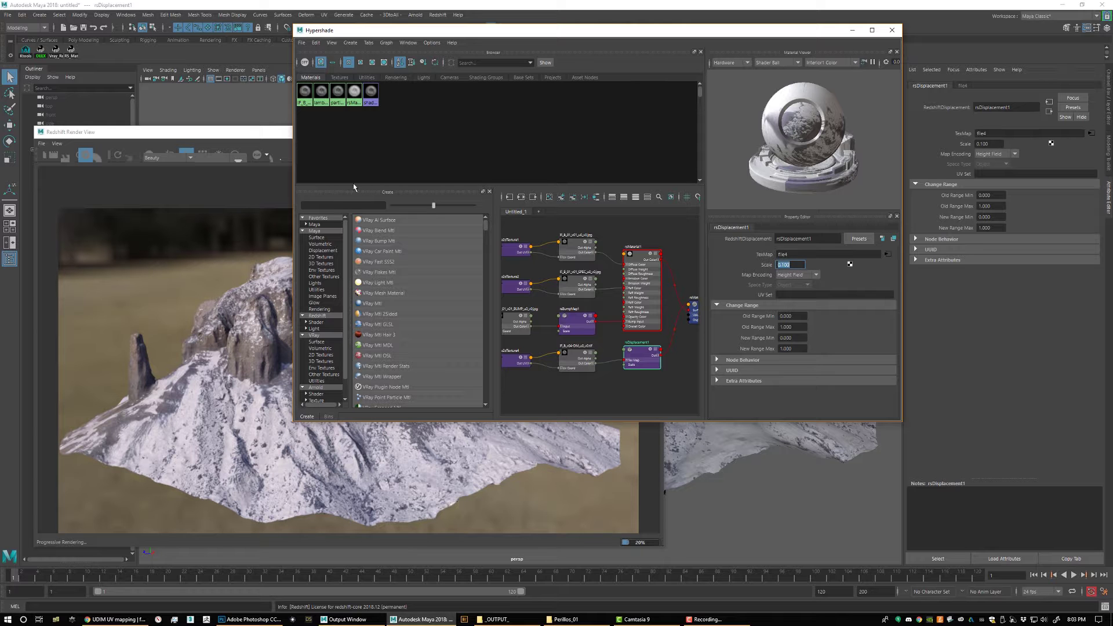
Step: Move the camera closer to the cliff and raise rsDisplacement1's Scale to 0.200
{"action": "left_click", "coordinate": [287, 135]}
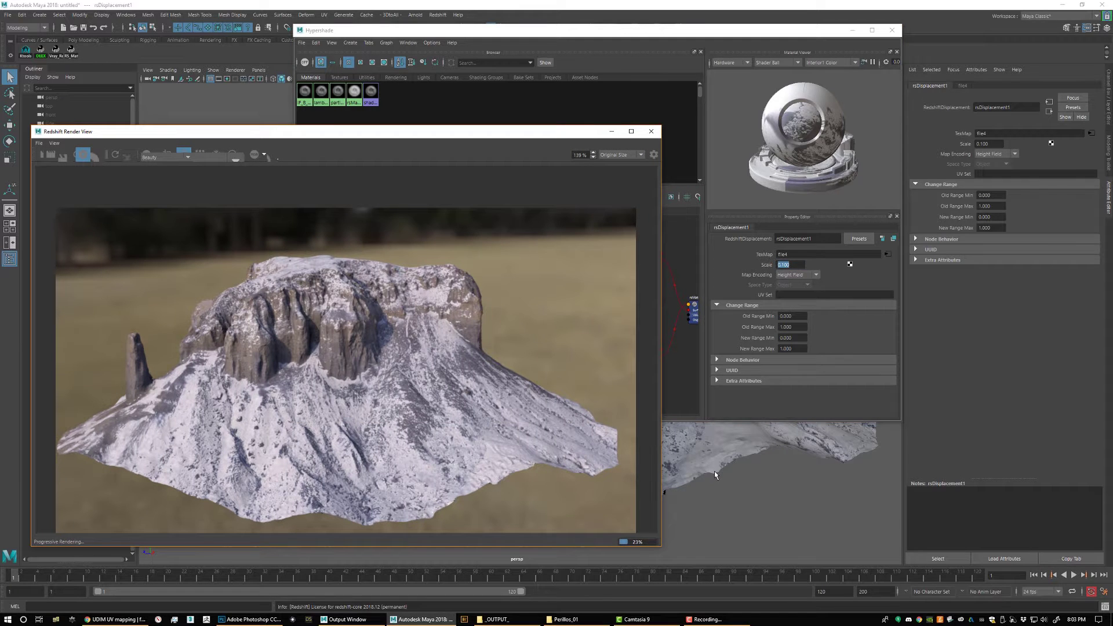
{"action": "mouse_move", "coordinate": [717, 469]}
{"action": "right_mouse_down", "text": "alt"}
{"action": "mouse_move", "coordinate": [803, 480]}
{"action": "mouse_move", "coordinate": [778, 476]}
{"action": "right_mouse_up", "text": "alt"}
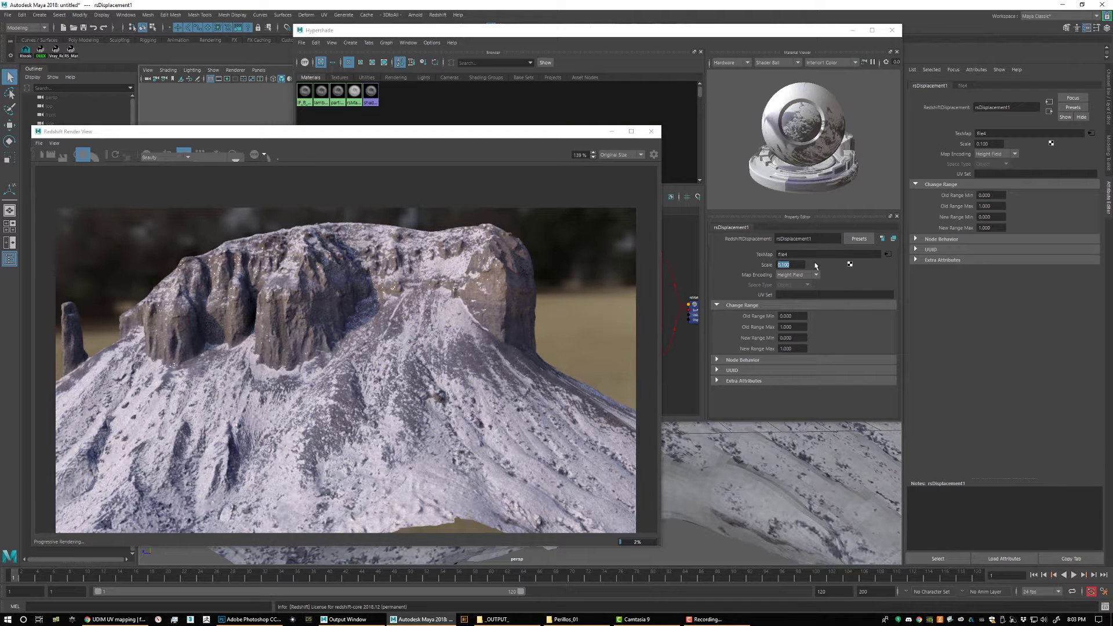
{"action": "left_click", "coordinate": [783, 265]}
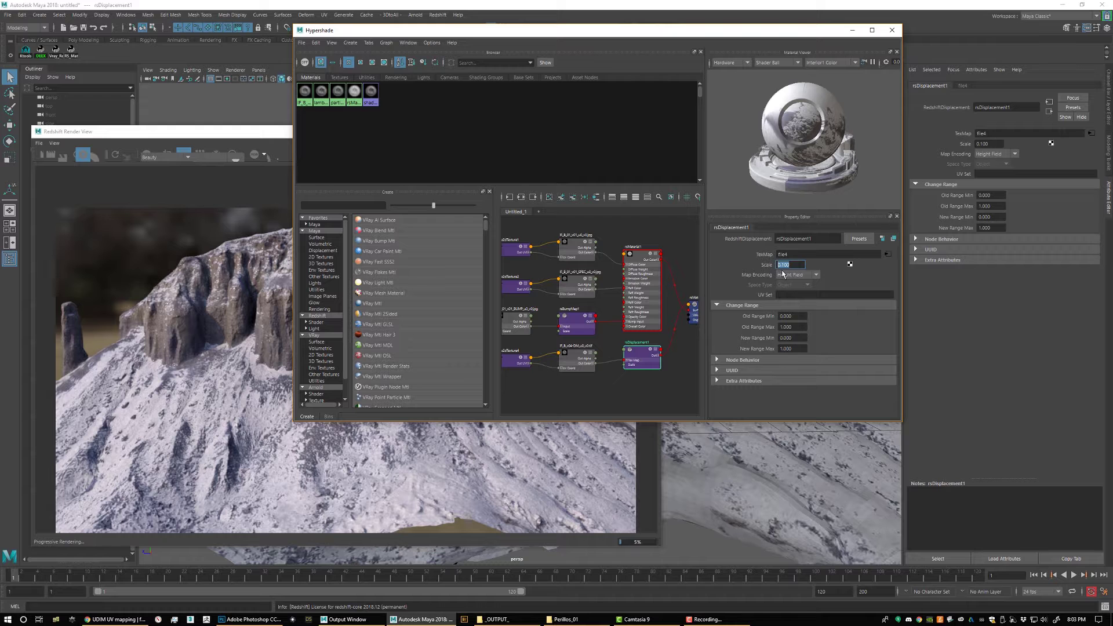
{"action": "type", "text": "2"}
{"action": "key", "text": "Return"}
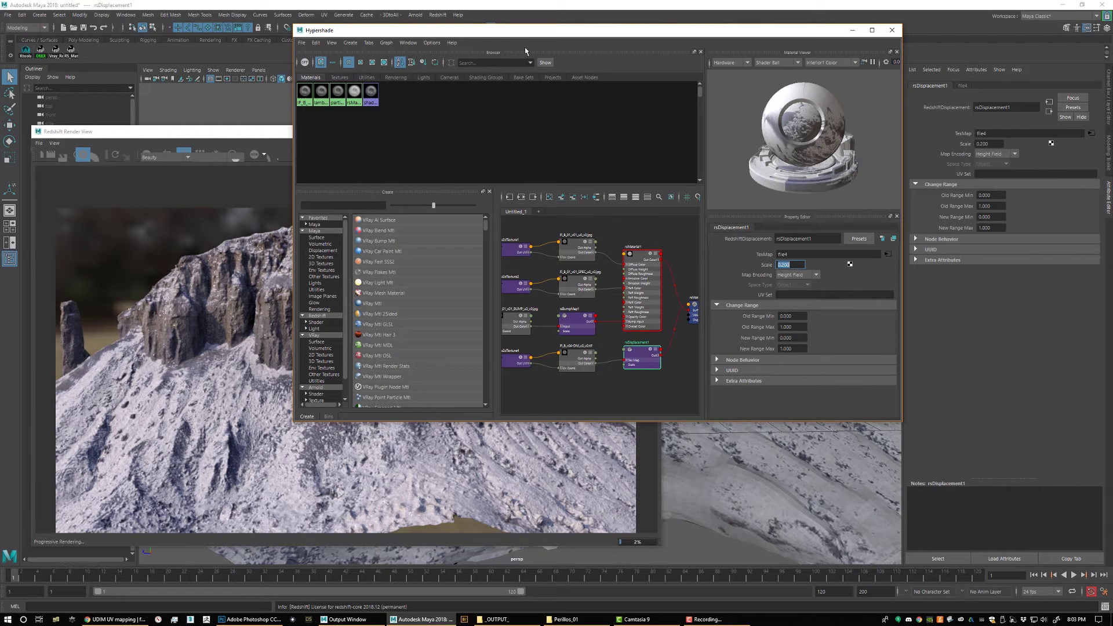
{"action": "left_click_drag", "start_coordinate": [791, 157], "coordinate": [791, 157]}
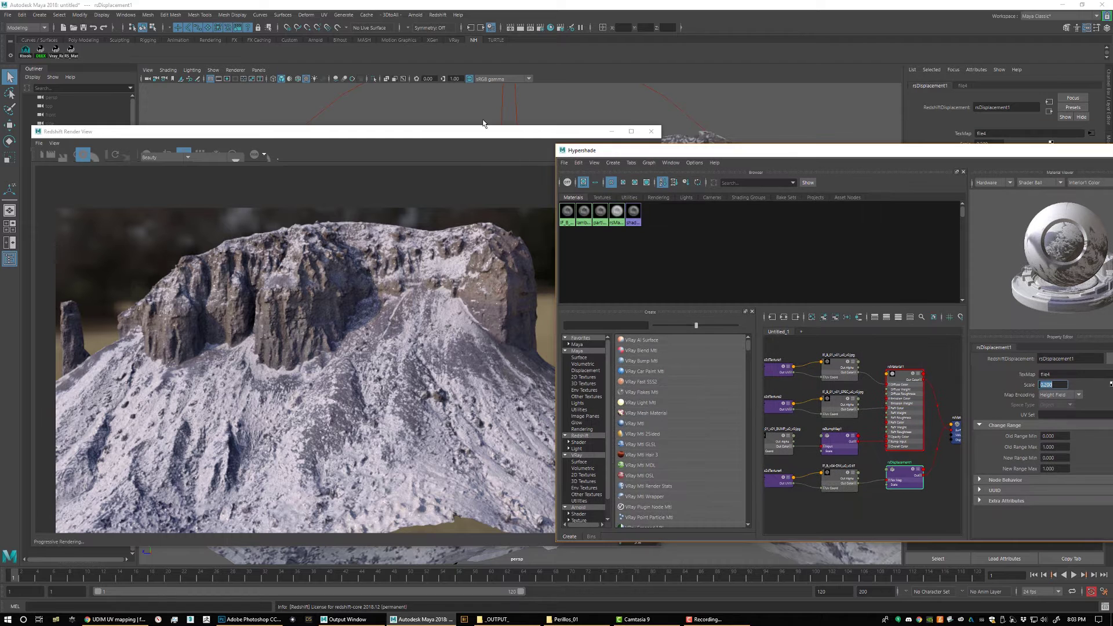
{"action": "left_click_drag", "start_coordinate": [487, 129], "coordinate": [480, 51]}
Step: Set rsMaterial1's Reflection Weight to 0.356 and Reflection Roughness to 0.664
{"action": "left_click", "coordinate": [841, 271]}
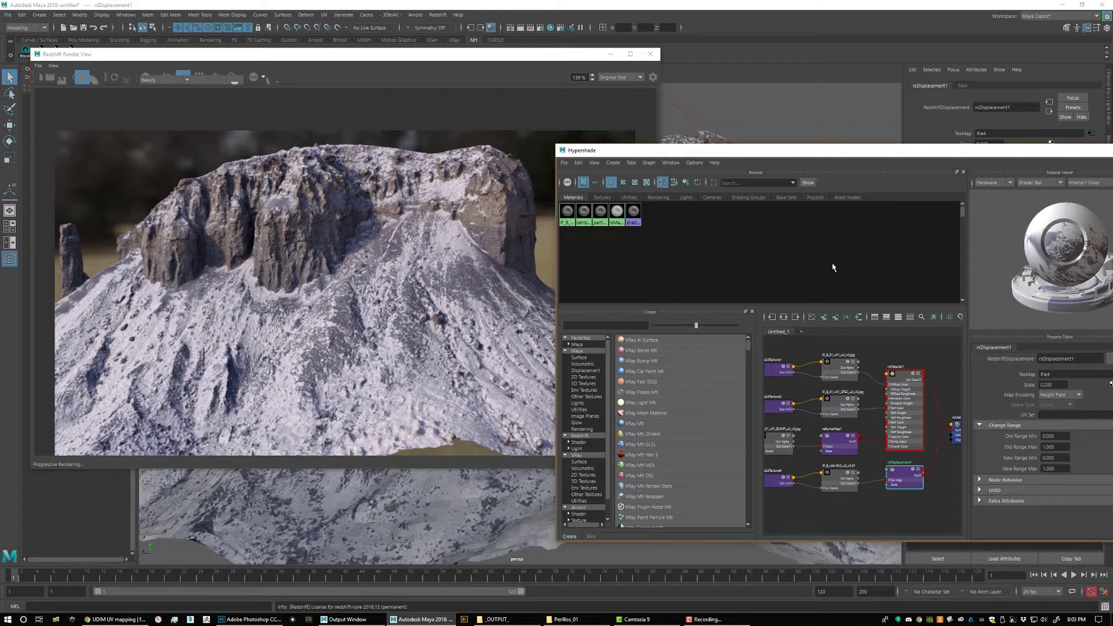
{"action": "left_click", "coordinate": [617, 211]}
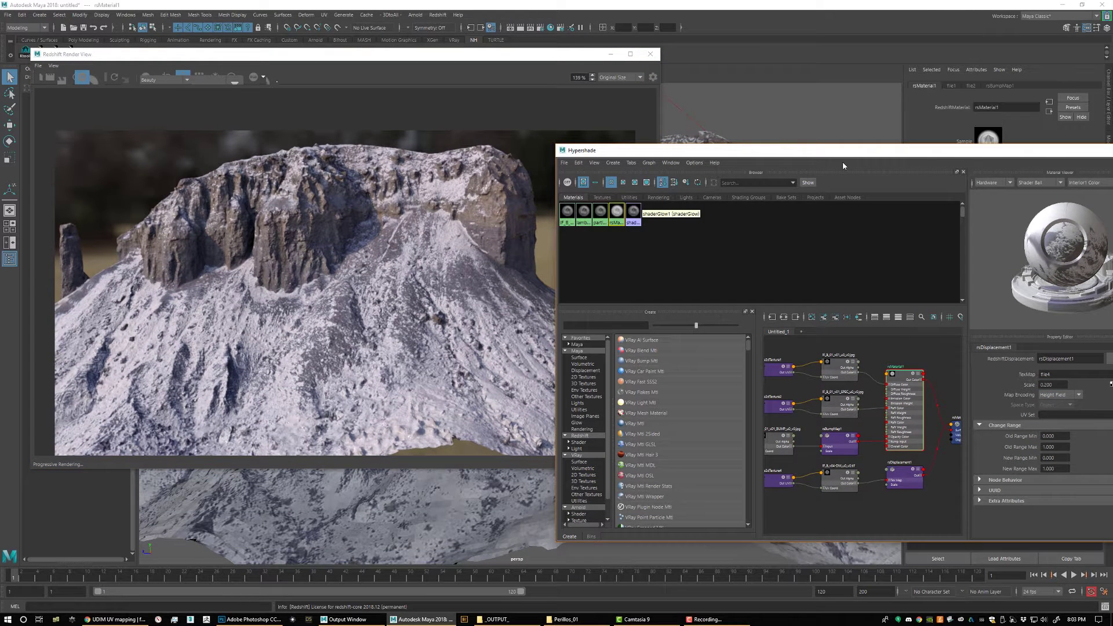
{"action": "left_click_drag", "start_coordinate": [788, 151], "coordinate": [597, 312]}
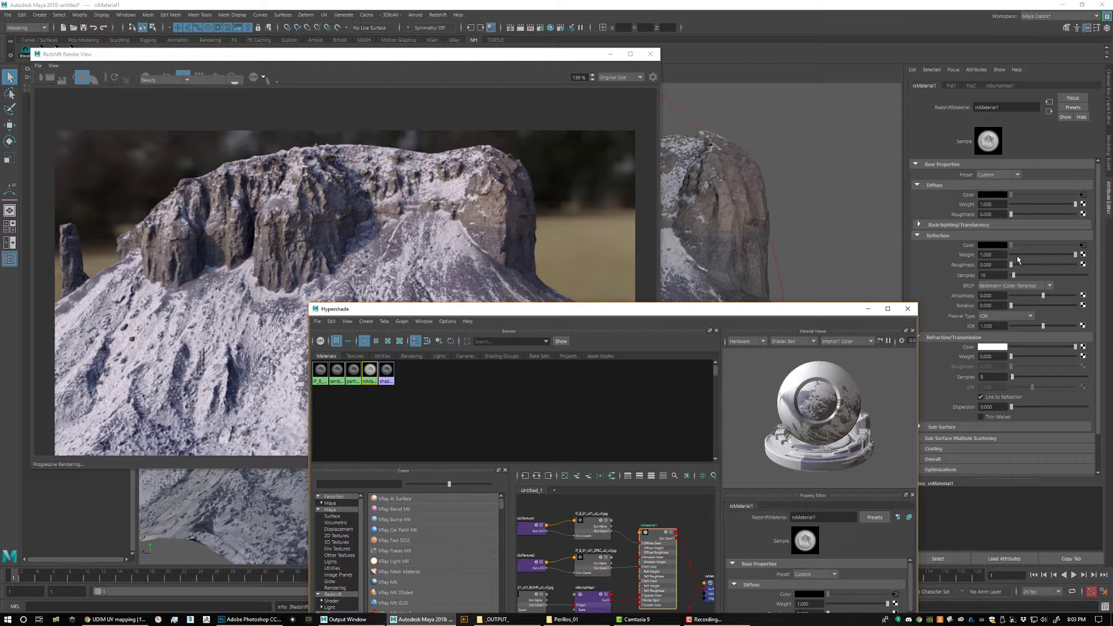
{"action": "left_click", "coordinate": [1054, 265]}
{"action": "left_click", "coordinate": [1035, 254]}
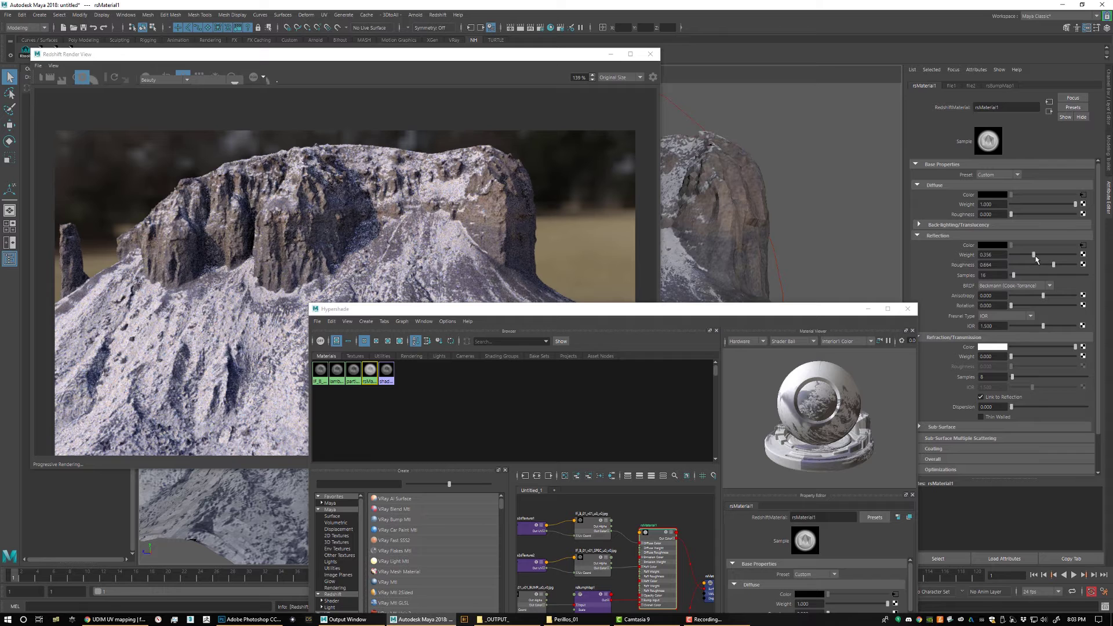
Step: Select rsDomeLight and rotate it with the Rotate tool to change the HDRI lighting direction
{"action": "left_click", "coordinate": [792, 262]}
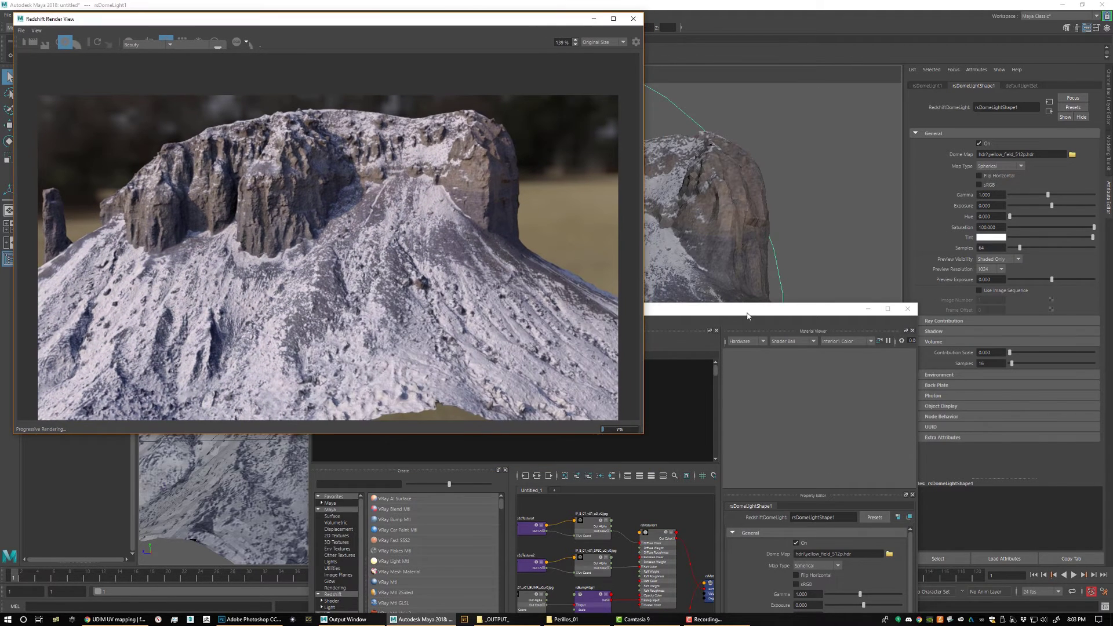
{"action": "left_click_drag", "start_coordinate": [748, 316], "coordinate": [886, 420]}
{"action": "left_click_drag", "start_coordinate": [914, 315], "coordinate": [789, 321], "text": "alt"}
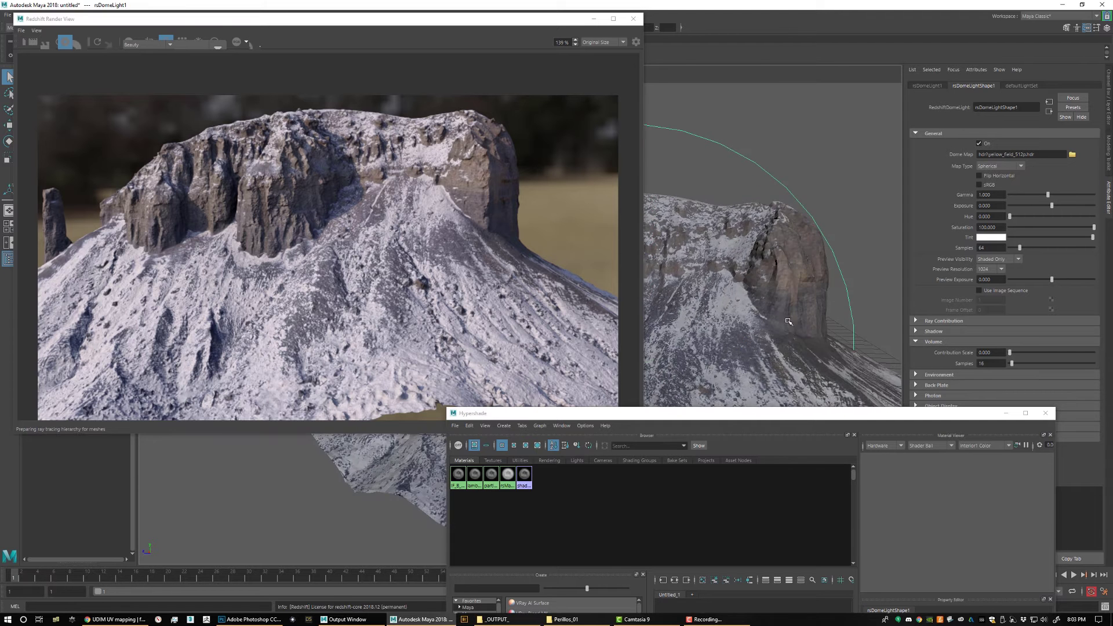
{"action": "key", "text": "e"}
{"action": "left_click_drag", "start_coordinate": [742, 351], "coordinate": [694, 347], "text": "alt"}
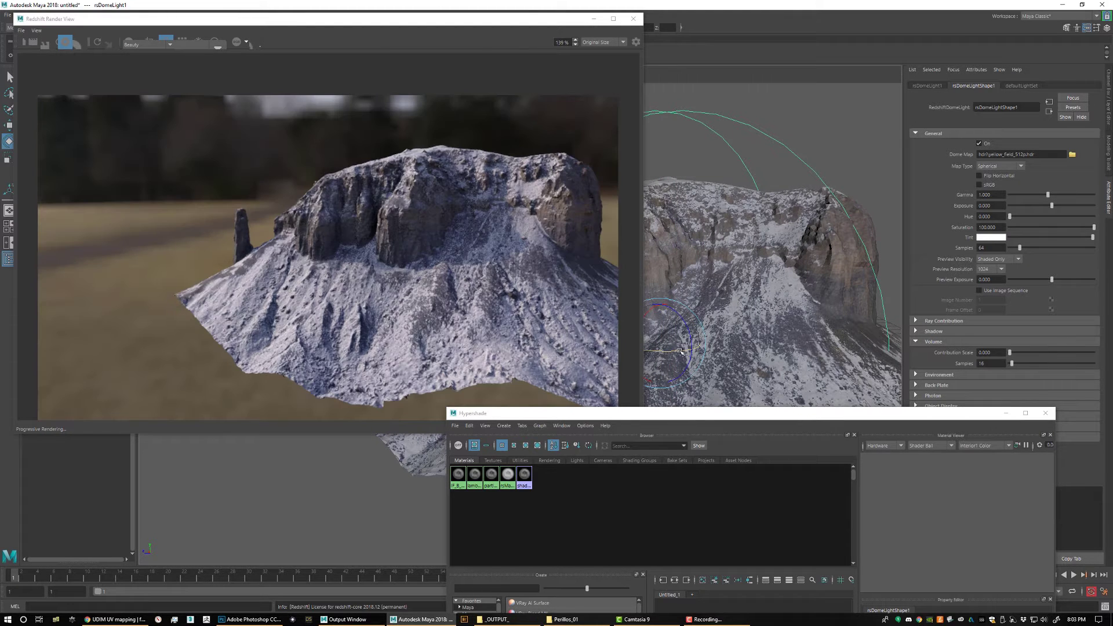
{"action": "left_click_drag", "start_coordinate": [680, 350], "coordinate": [657, 329]}
{"action": "left_click_drag", "start_coordinate": [725, 325], "coordinate": [870, 359], "text": "alt"}
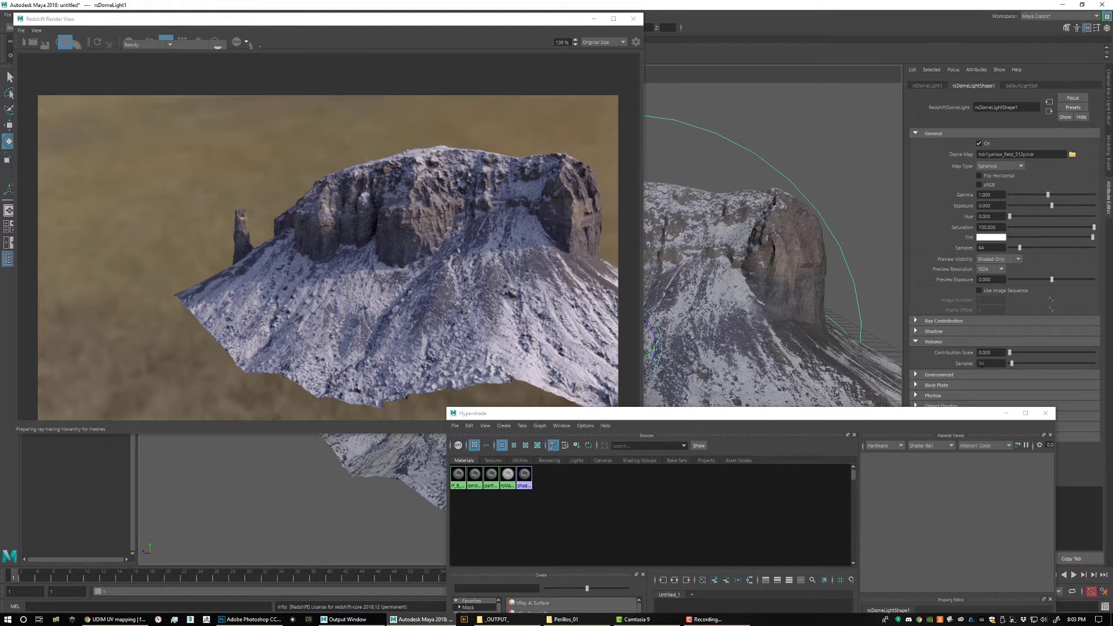
Step: Uncheck the dome light's Enable Background and confirm the 960 render width
{"action": "left_click", "coordinate": [951, 375]}
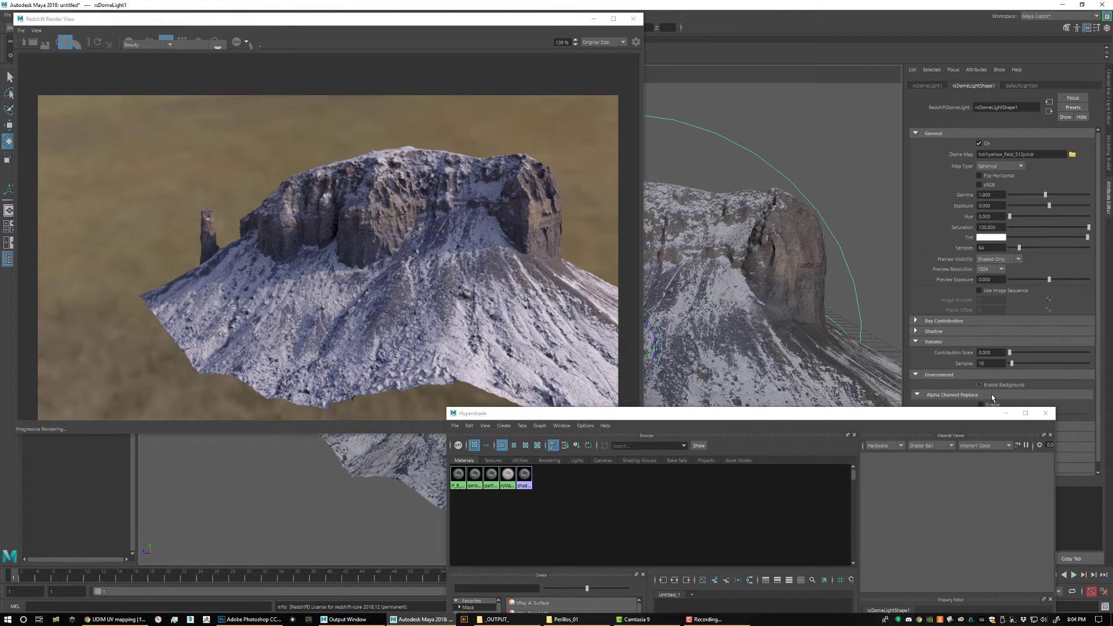
{"action": "left_click", "coordinate": [633, 18]}
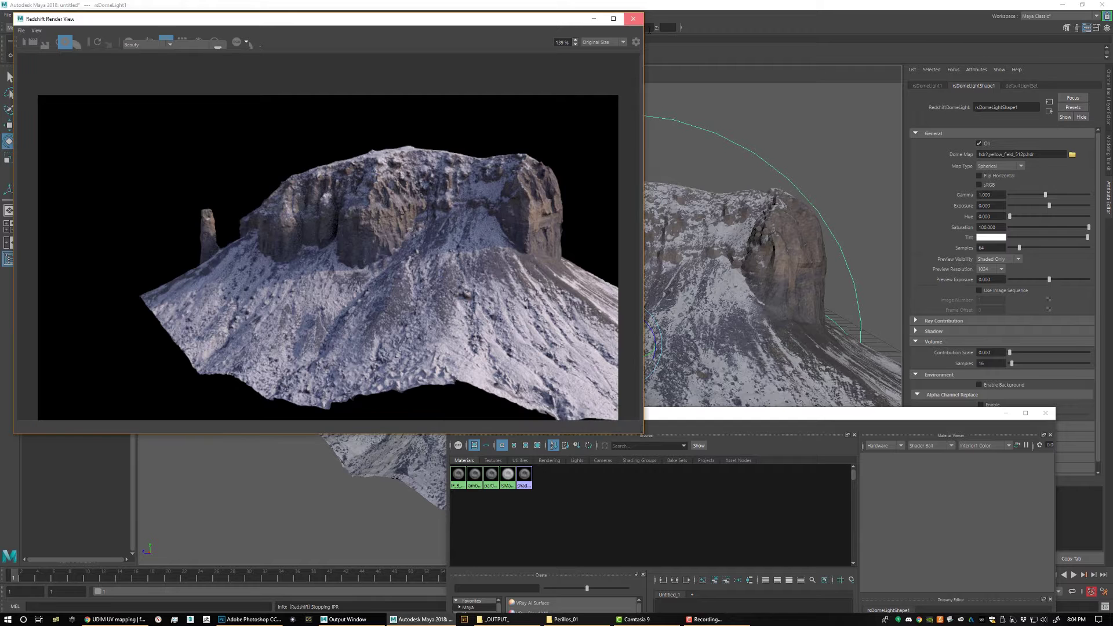
{"action": "left_click", "coordinate": [539, 27]}
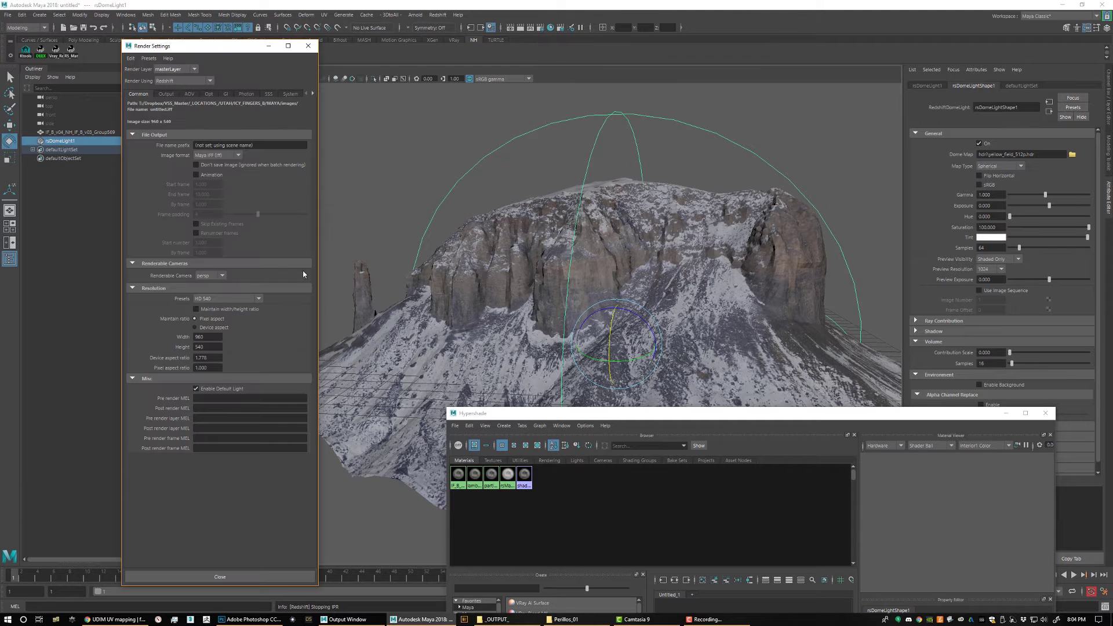
{"action": "left_click", "coordinate": [209, 337]}
{"action": "left_click", "coordinate": [308, 45]}
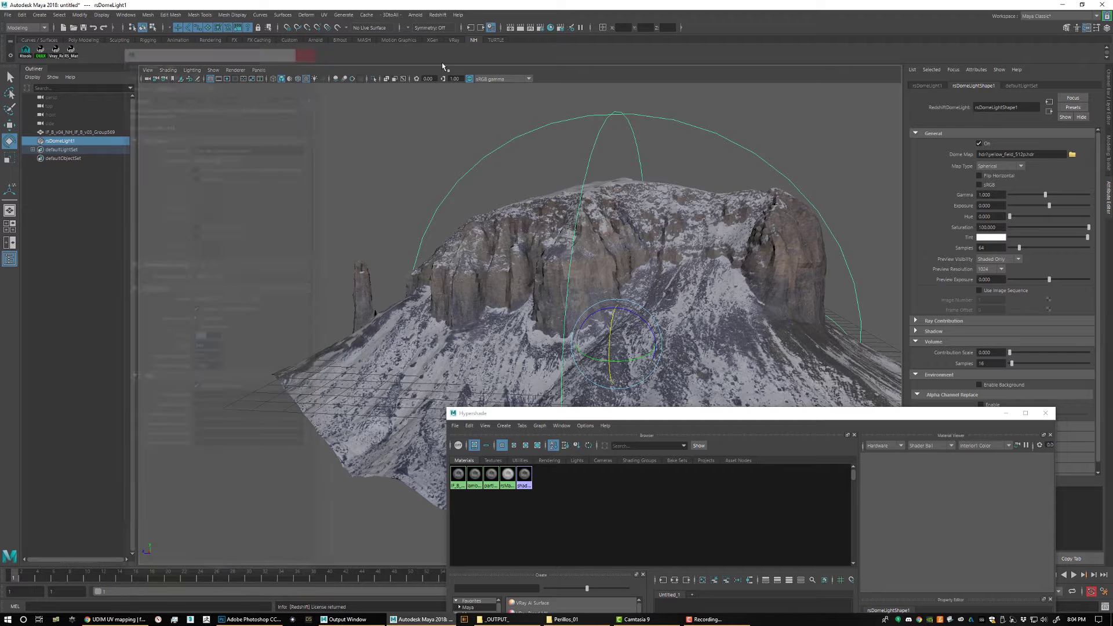
Step: Reopen the Redshift Render View and resize the render window
{"action": "left_click", "coordinate": [437, 15]}
{"action": "left_click", "coordinate": [455, 38]}
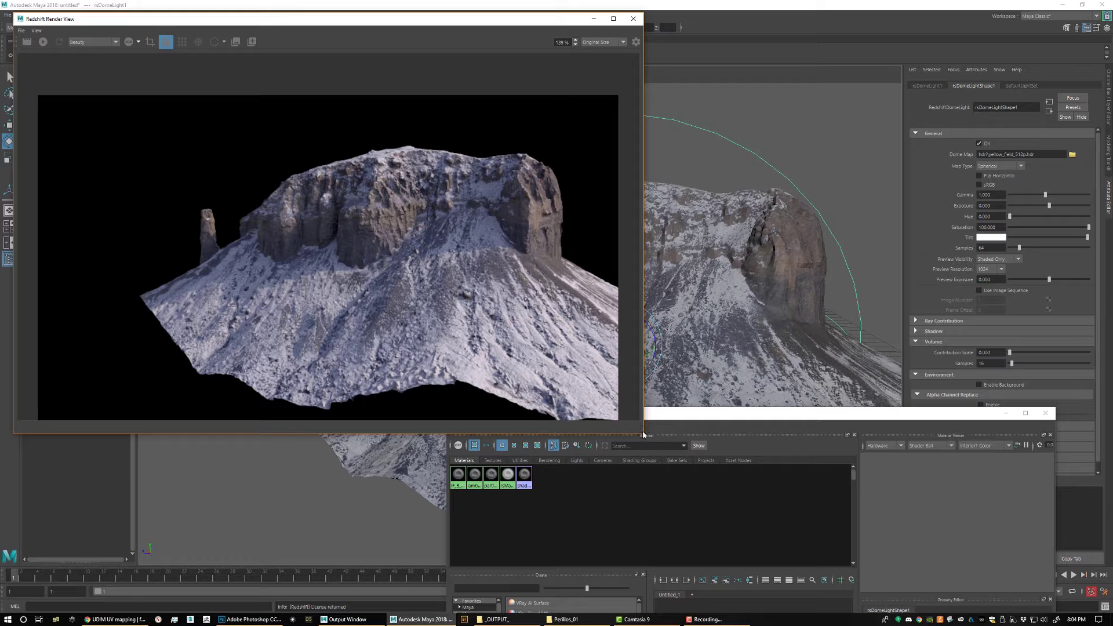
{"action": "left_click_drag", "start_coordinate": [688, 456], "coordinate": [847, 535]}
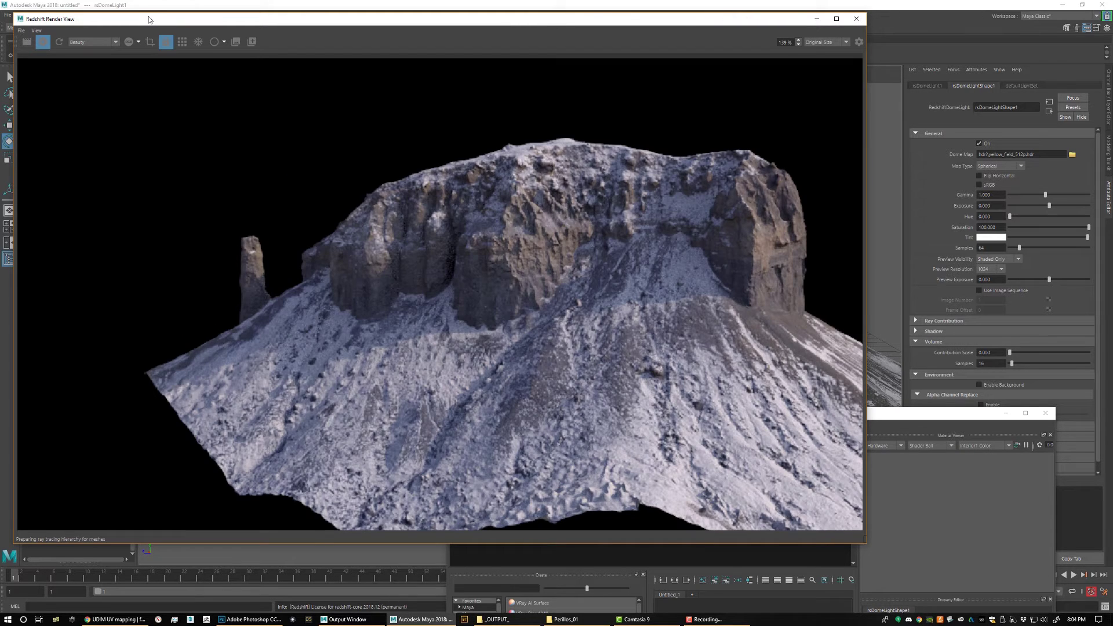
{"action": "left_click_drag", "start_coordinate": [149, 19], "coordinate": [136, 13]}
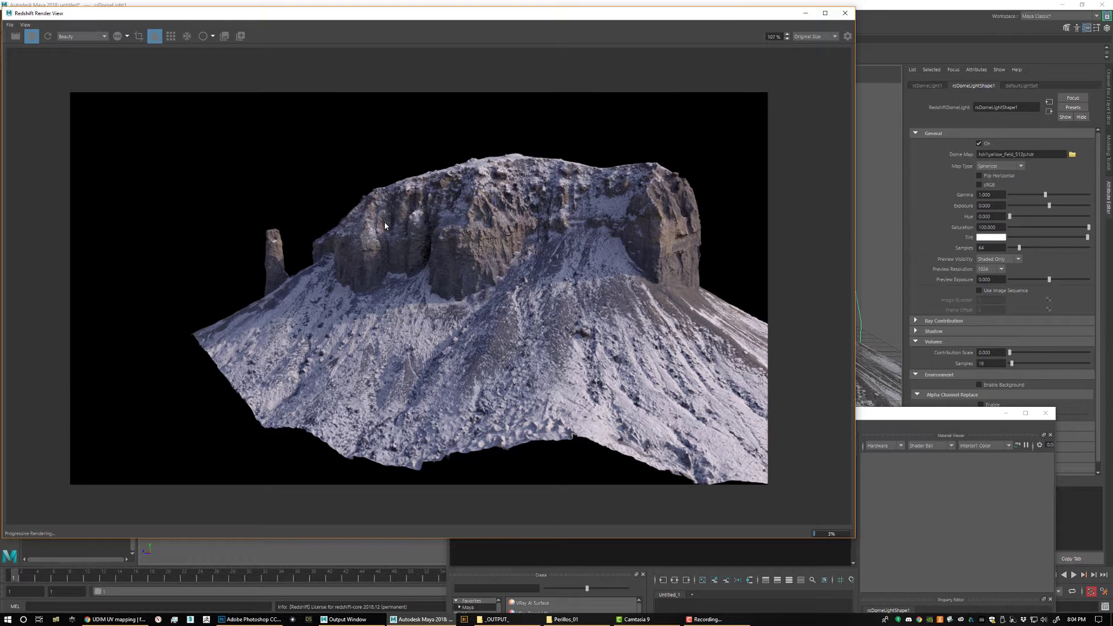
{"action": "left_click_drag", "start_coordinate": [853, 539], "coordinate": [738, 522]}
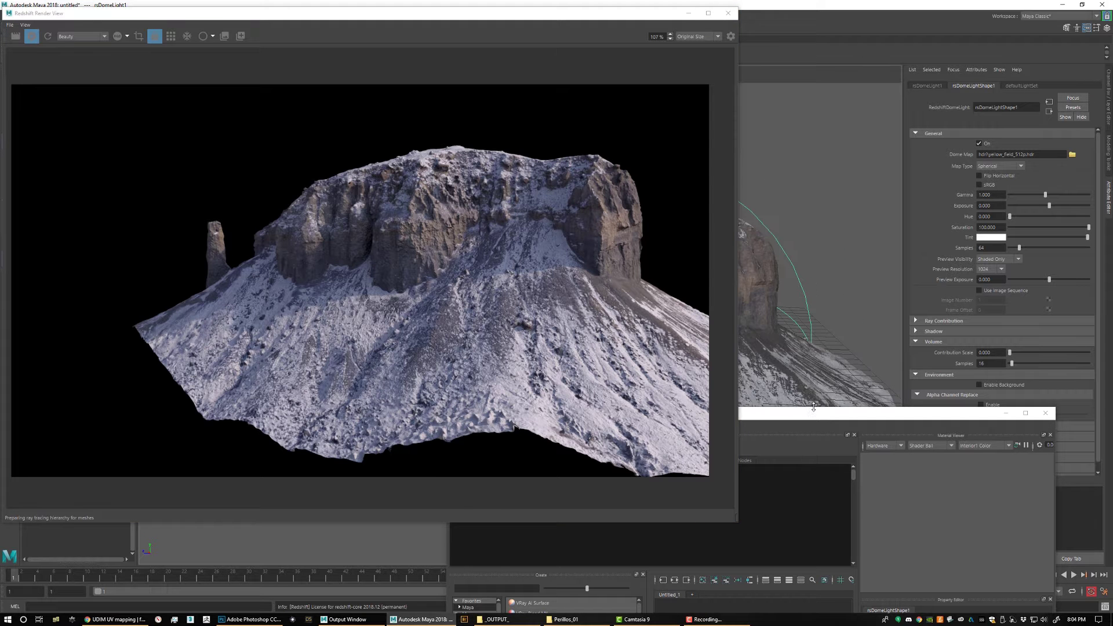
Step: Select rsBumpMap1 and test Height Scale values 1.000, 0.100 and 0.200
{"action": "left_click_drag", "start_coordinate": [815, 413], "coordinate": [819, 298]}
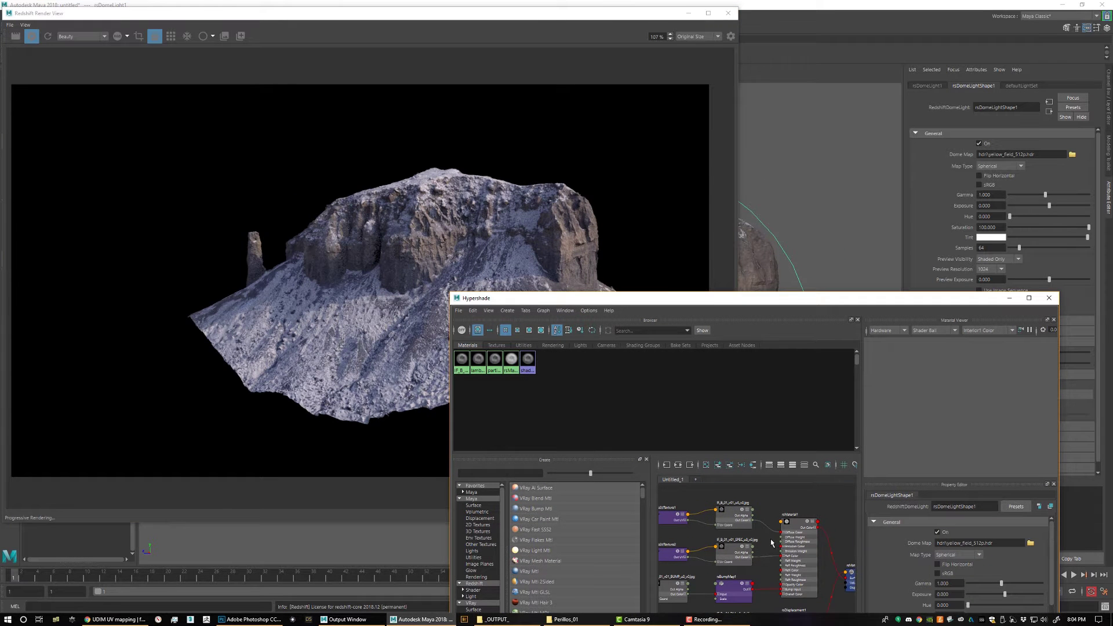
{"action": "middle_click_drag", "start_coordinate": [772, 543], "coordinate": [769, 497], "text": "alt"}
{"action": "left_click", "coordinate": [732, 550]}
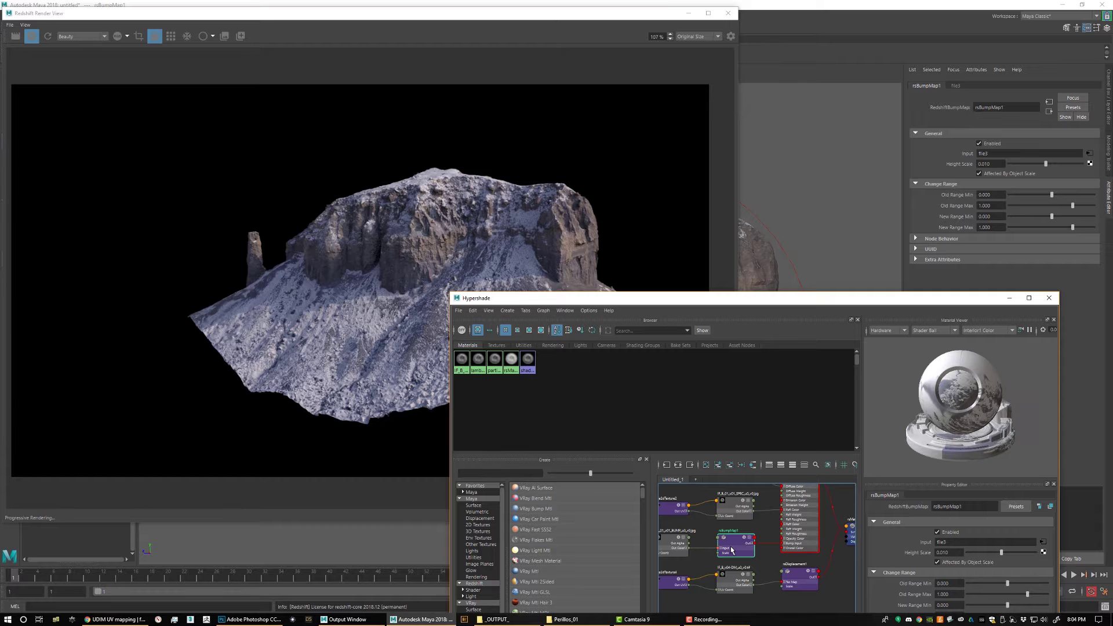
{"action": "double_click", "coordinate": [944, 552]}
{"action": "type", "text": "1"}
{"action": "key", "text": "Return"}
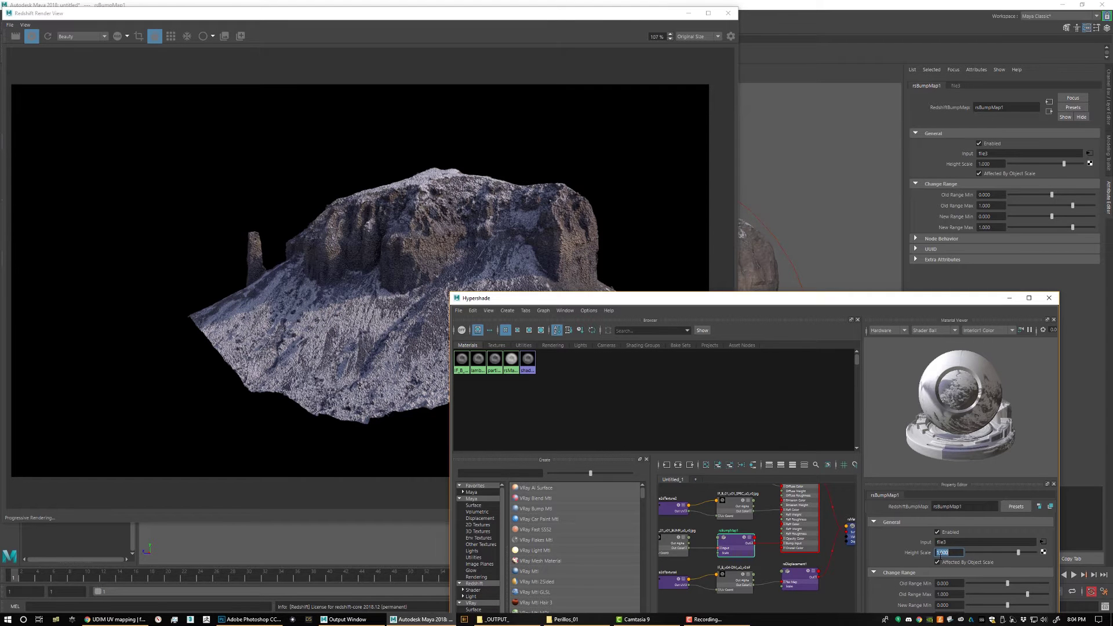
{"action": "type", "text": "0.1"}
{"action": "key", "text": "Return"}
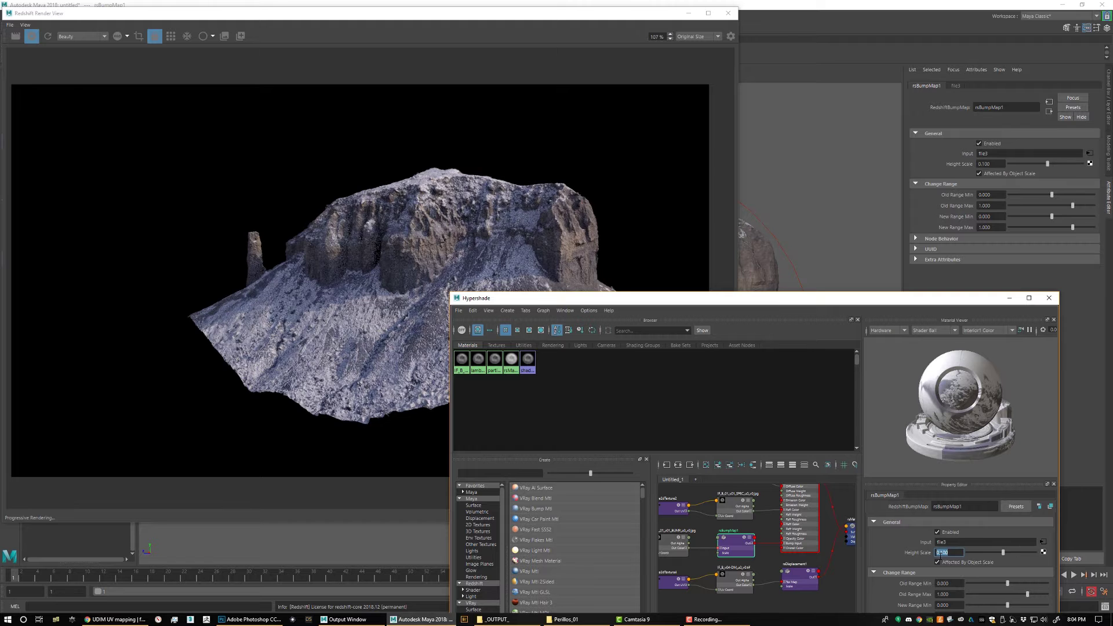
{"action": "type", "text": "0.2"}
{"action": "key", "text": "Return"}
Step: Move the camera closer to the rock and set the bump Height Scale back to 0.100
{"action": "left_click_drag", "start_coordinate": [806, 198], "coordinate": [843, 220], "text": "alt"}
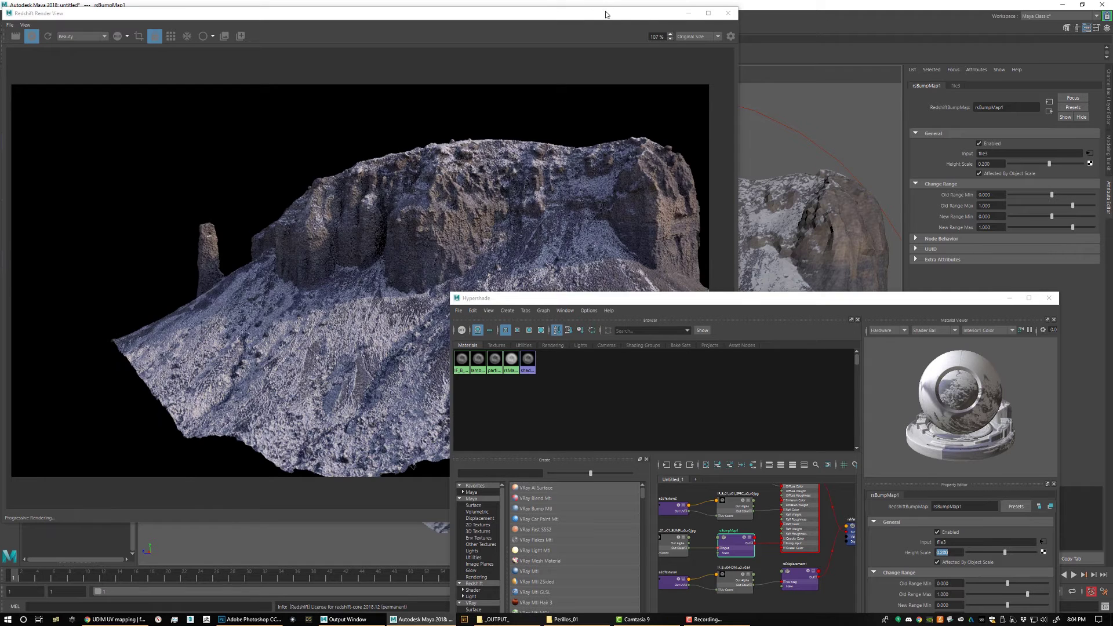
{"action": "left_click", "coordinate": [620, 27]}
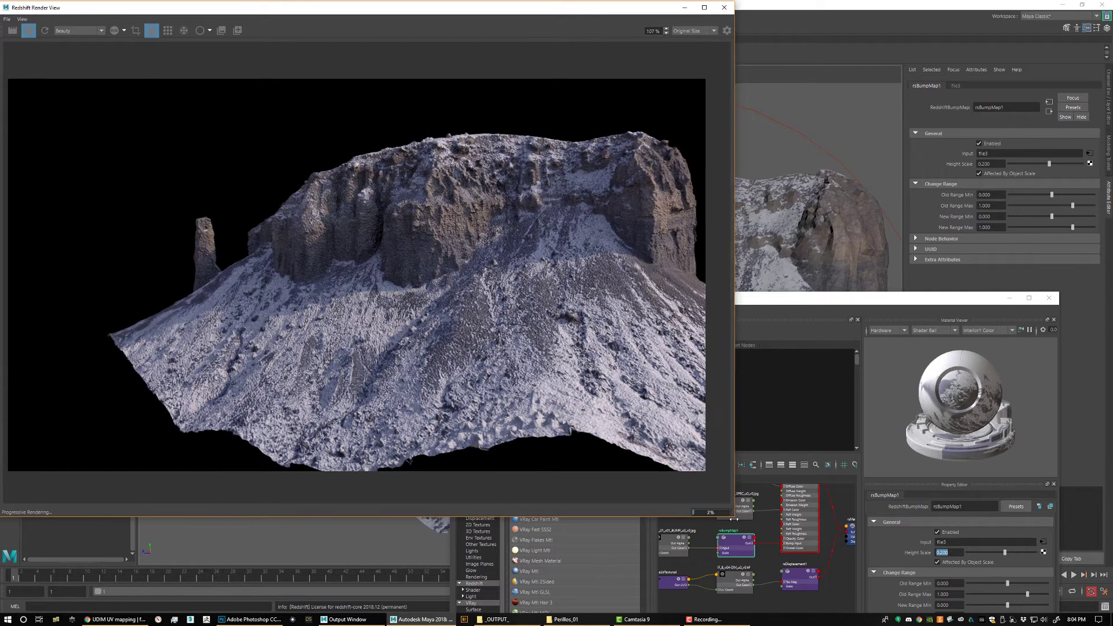
{"action": "left_click_drag", "start_coordinate": [733, 515], "coordinate": [721, 518]}
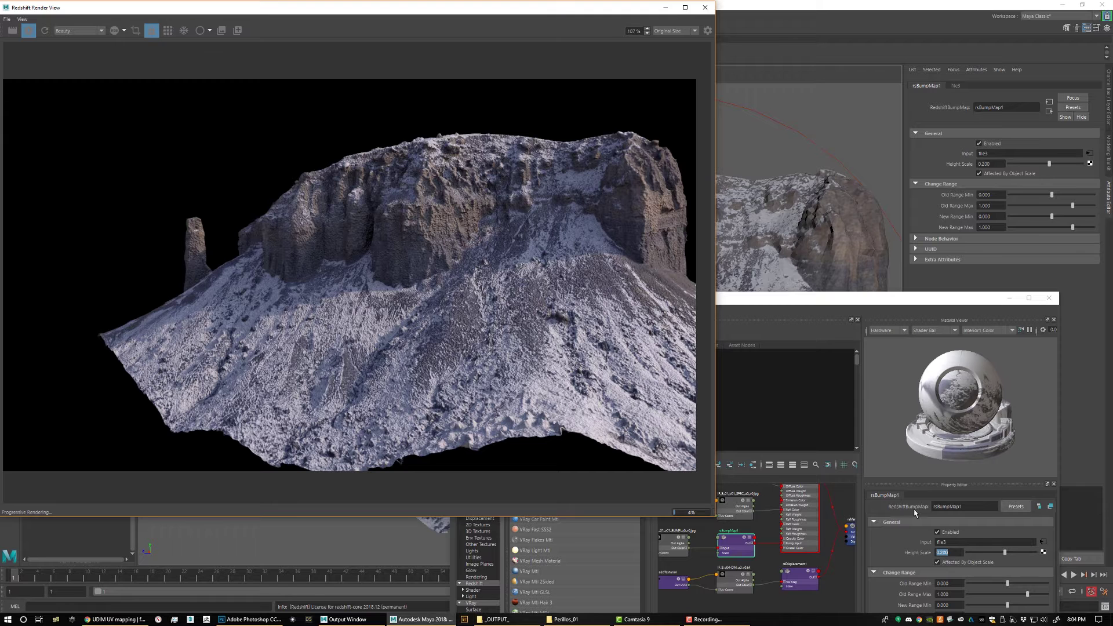
{"action": "left_click_drag", "start_coordinate": [867, 298], "coordinate": [885, 247]}
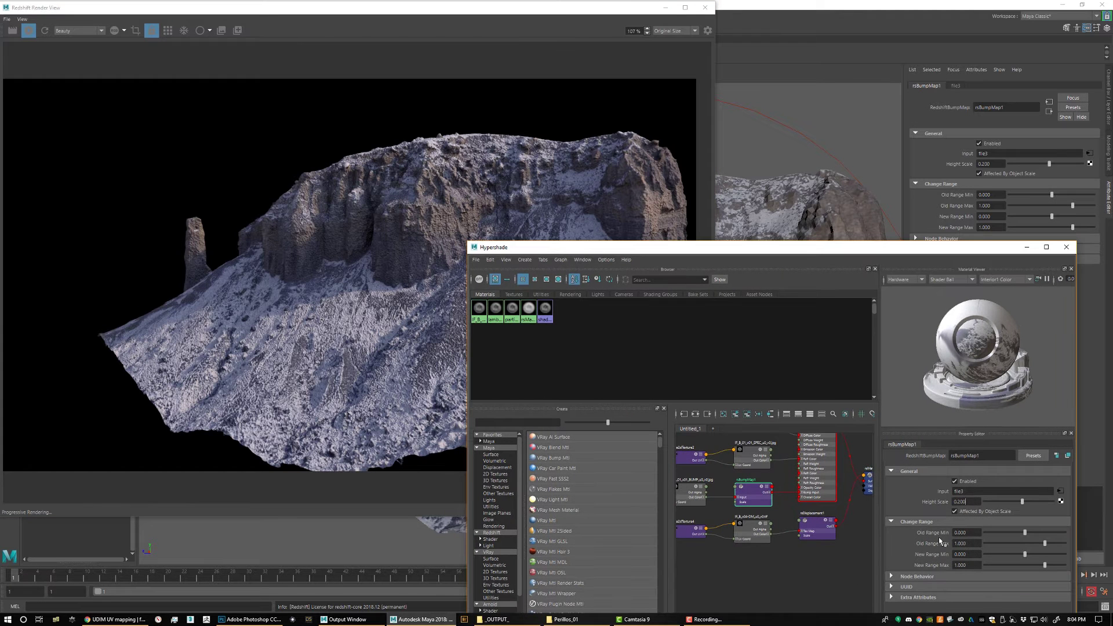
{"action": "double_click", "coordinate": [967, 502]}
{"action": "type", "text": "0.1"}
{"action": "key", "text": "Return"}
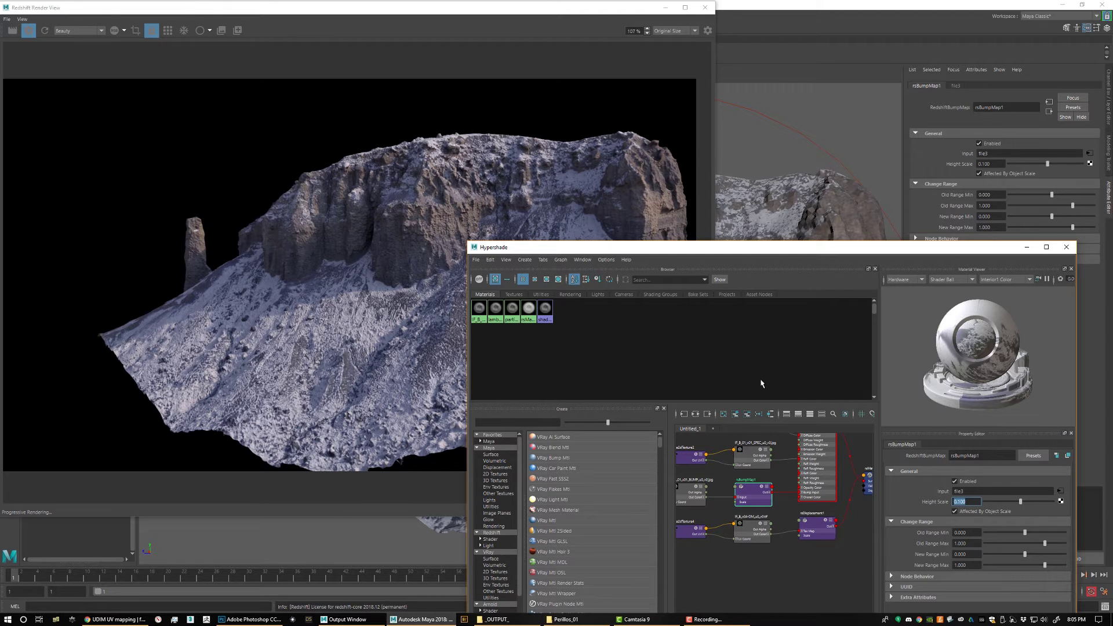
Step: Turn off Tessellation and Displacement on the rock mesh to compare the render
{"action": "left_click", "coordinate": [824, 215]}
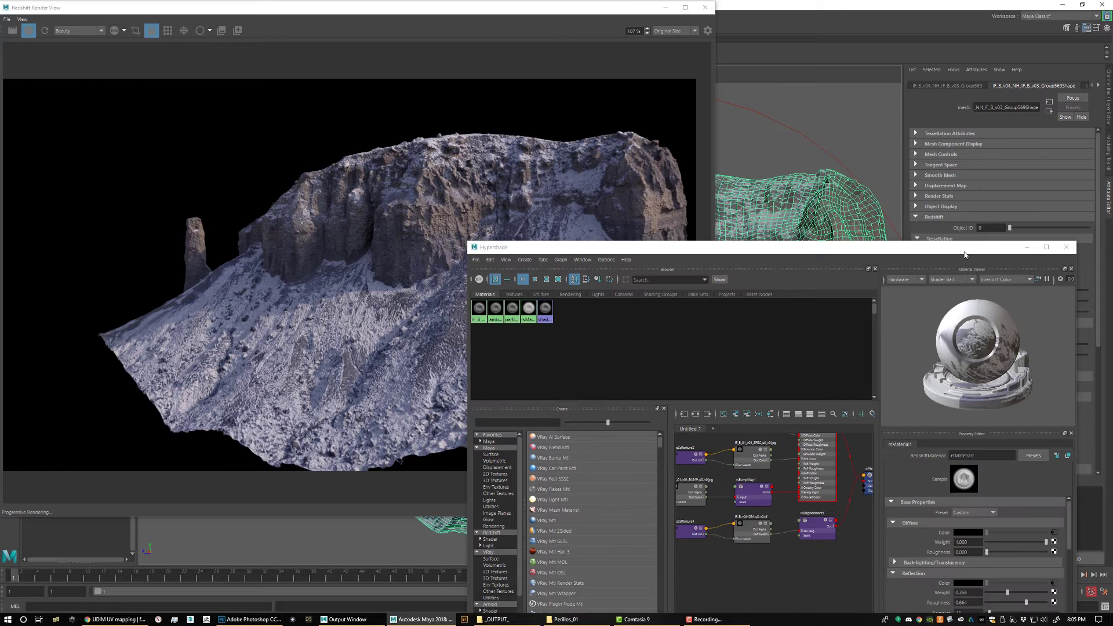
{"action": "left_click_drag", "start_coordinate": [965, 255], "coordinate": [826, 368]}
{"action": "left_click", "coordinate": [982, 249]}
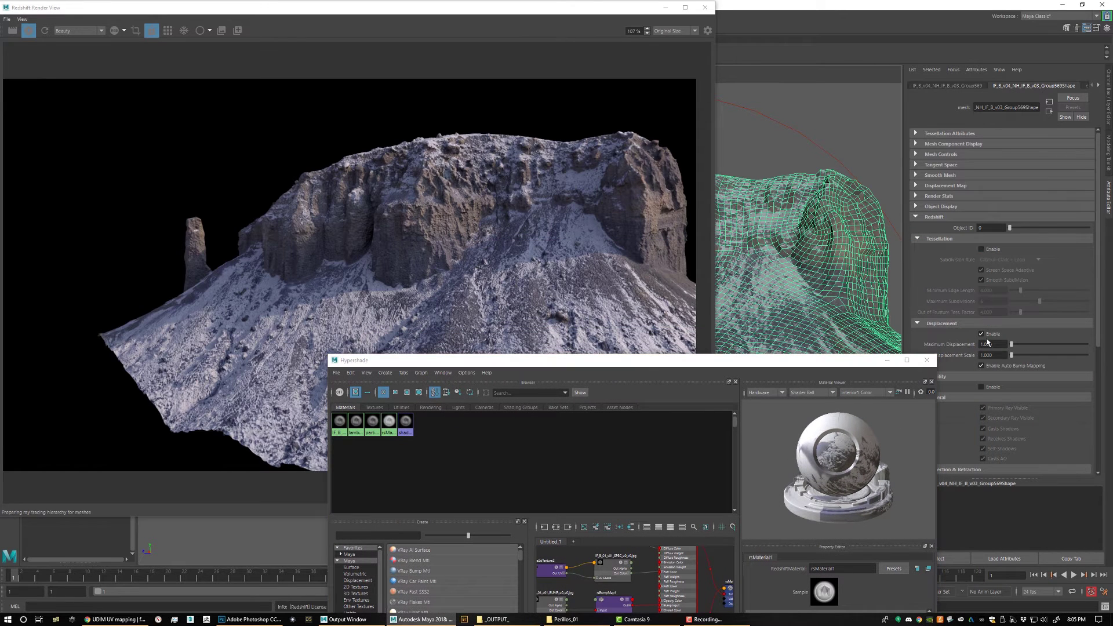
{"action": "left_click", "coordinate": [982, 334]}
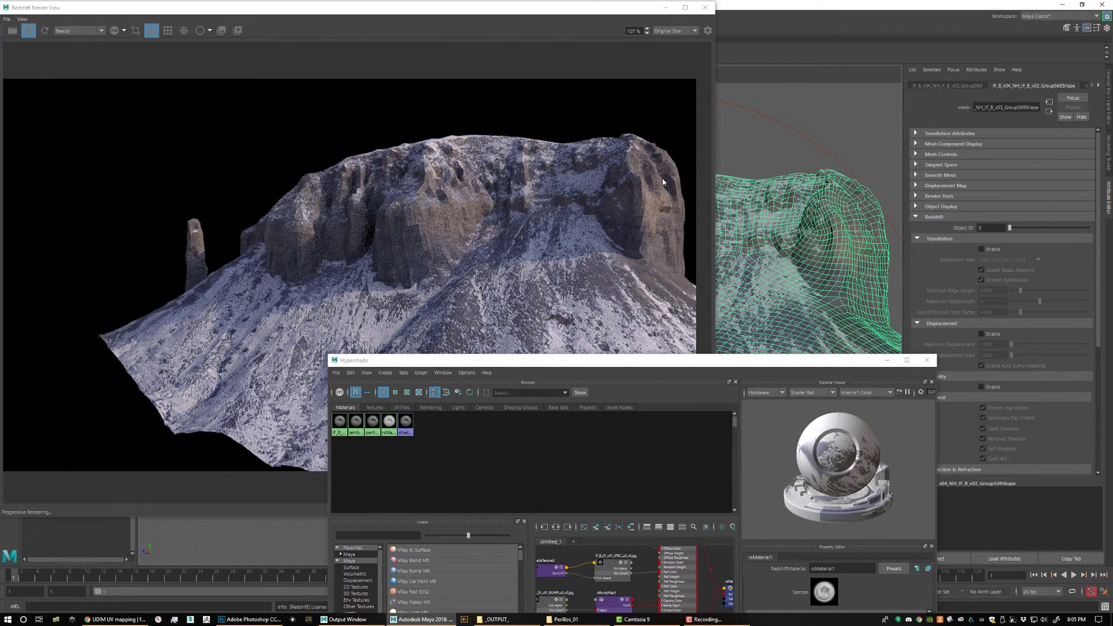
Step: Re-enable Tessellation and Displacement on the rock mesh
{"action": "scroll", "coordinate": [478, 207], "scroll_direction": "up", "scroll_amount": 1}
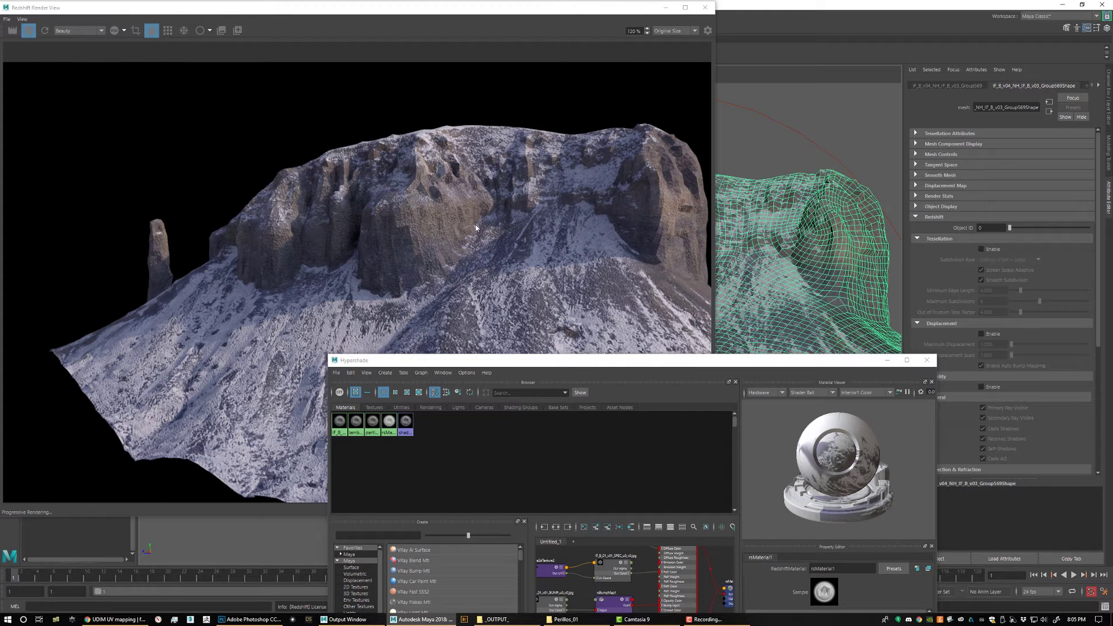
{"action": "left_click", "coordinate": [982, 249]}
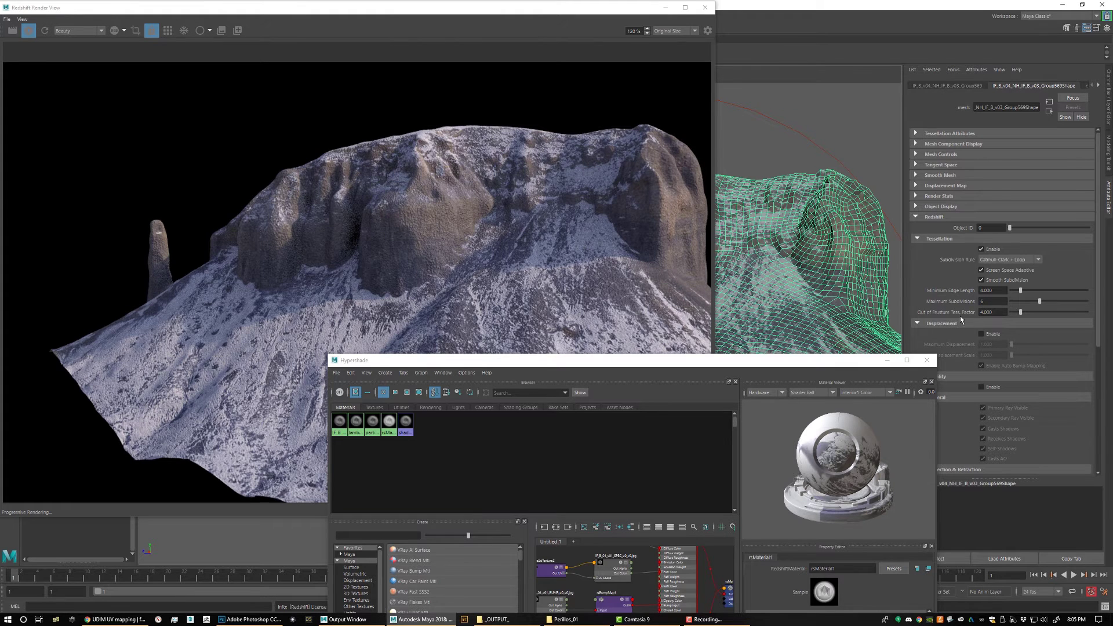
{"action": "left_click", "coordinate": [988, 337]}
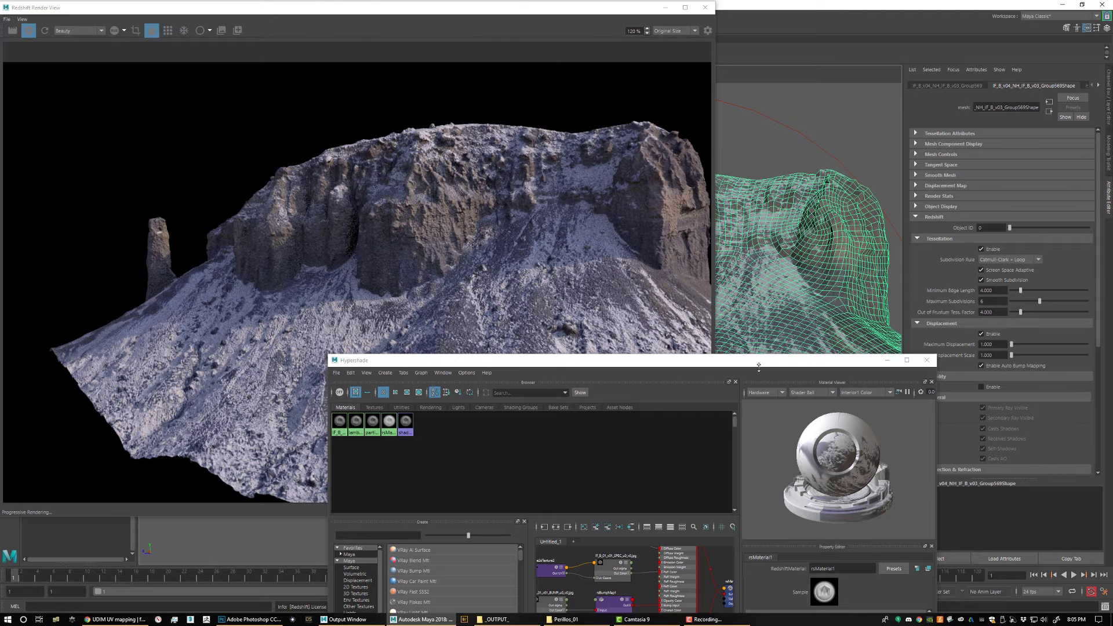
Step: Lower the rsDisplacement1 scale from 0.200 to 0.150
{"action": "left_click_drag", "start_coordinate": [682, 360], "coordinate": [741, 212]}
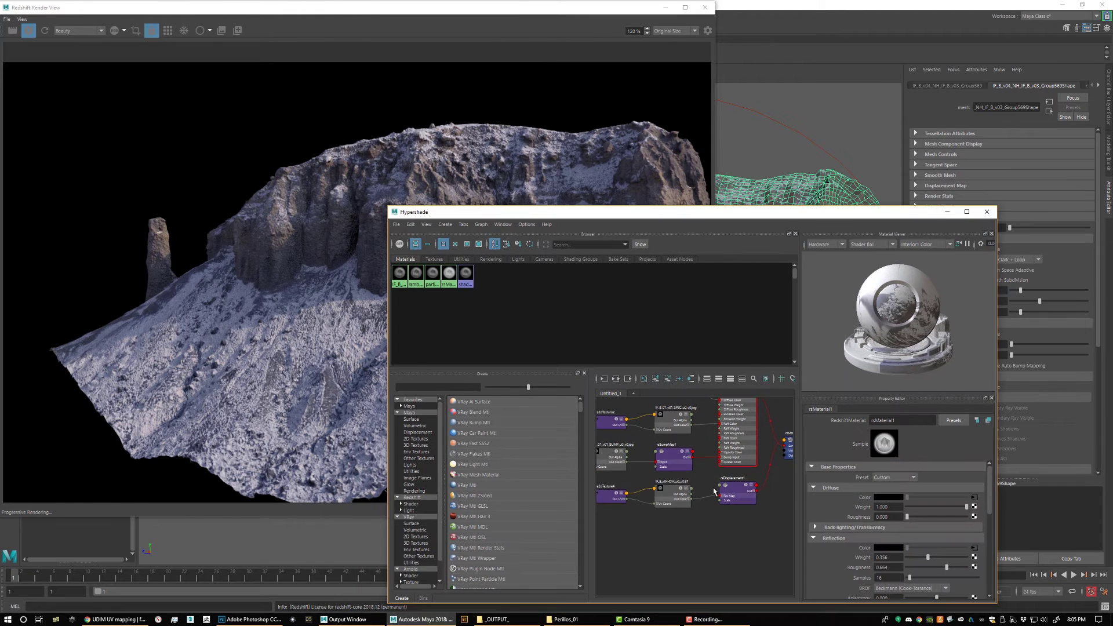
{"action": "middle_click_drag", "start_coordinate": [726, 500], "coordinate": [694, 519], "text": "alt"}
{"action": "left_click", "coordinate": [698, 509]}
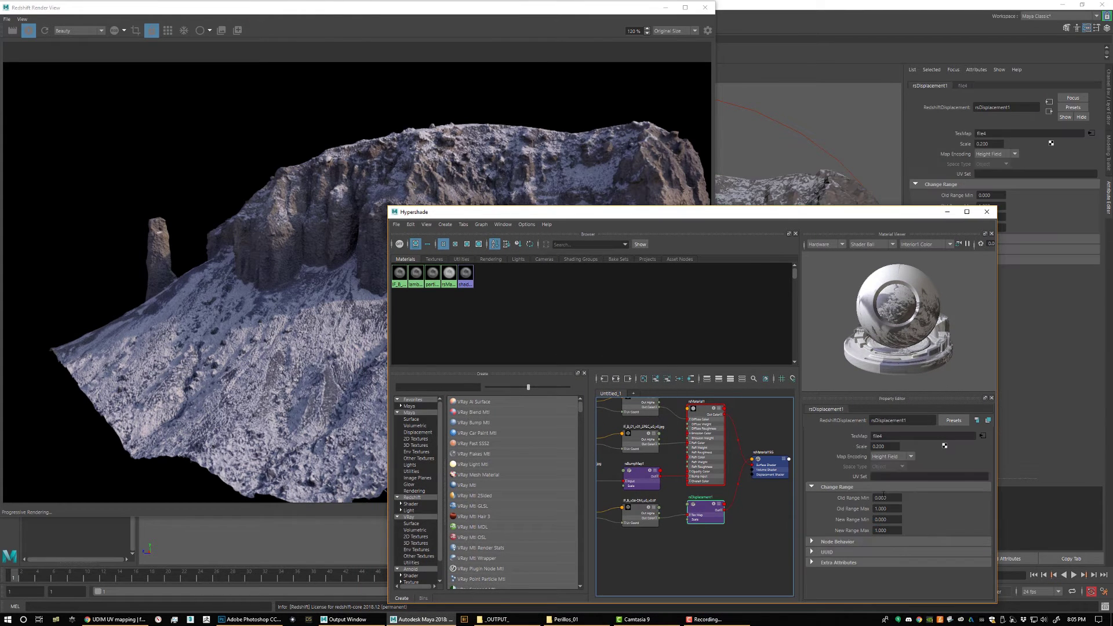
{"action": "left_click", "coordinate": [887, 447]}
{"action": "type", "text": ".15"}
{"action": "key", "text": "Return"}
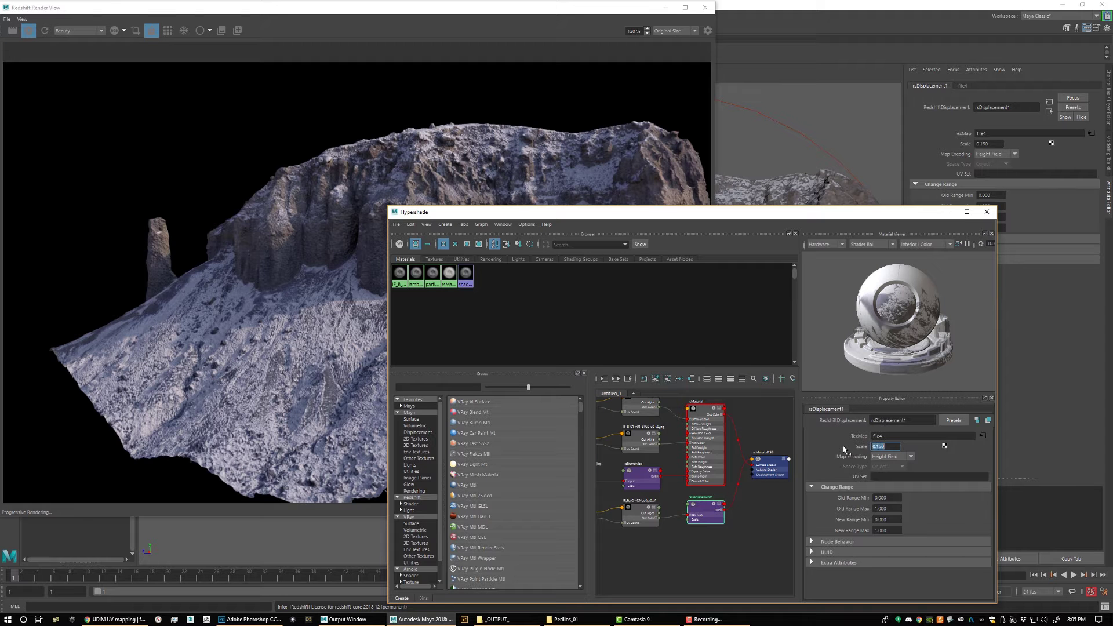
Step: Raise the dome light gamma to 1.05 and check the updated render
{"action": "left_click", "coordinate": [766, 116]}
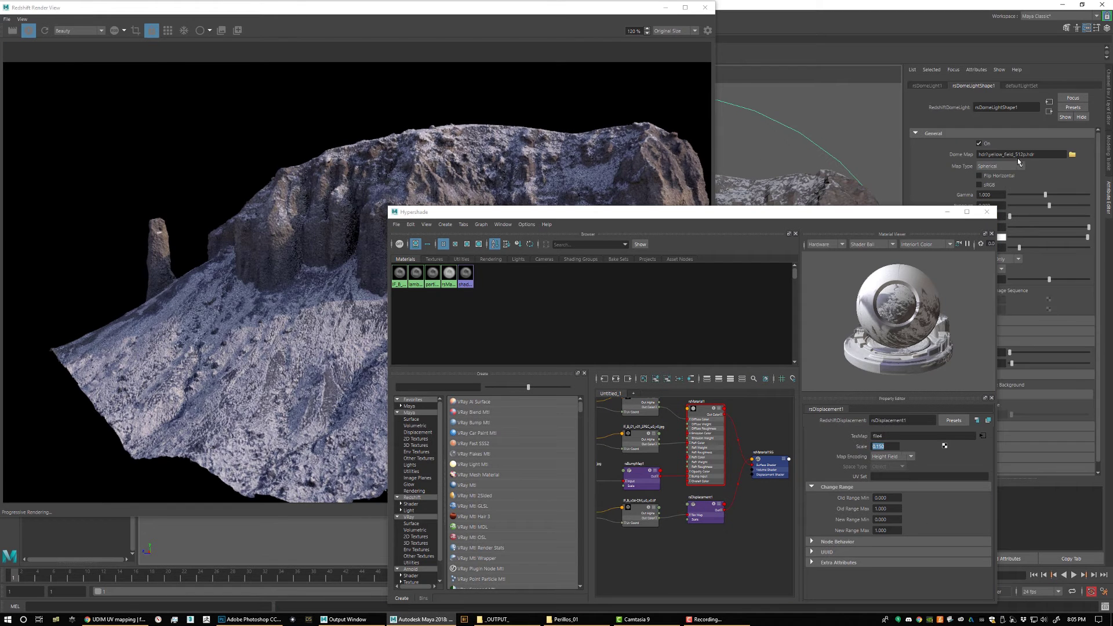
{"action": "left_click", "coordinate": [991, 194]}
{"action": "type", "text": "1.0"}
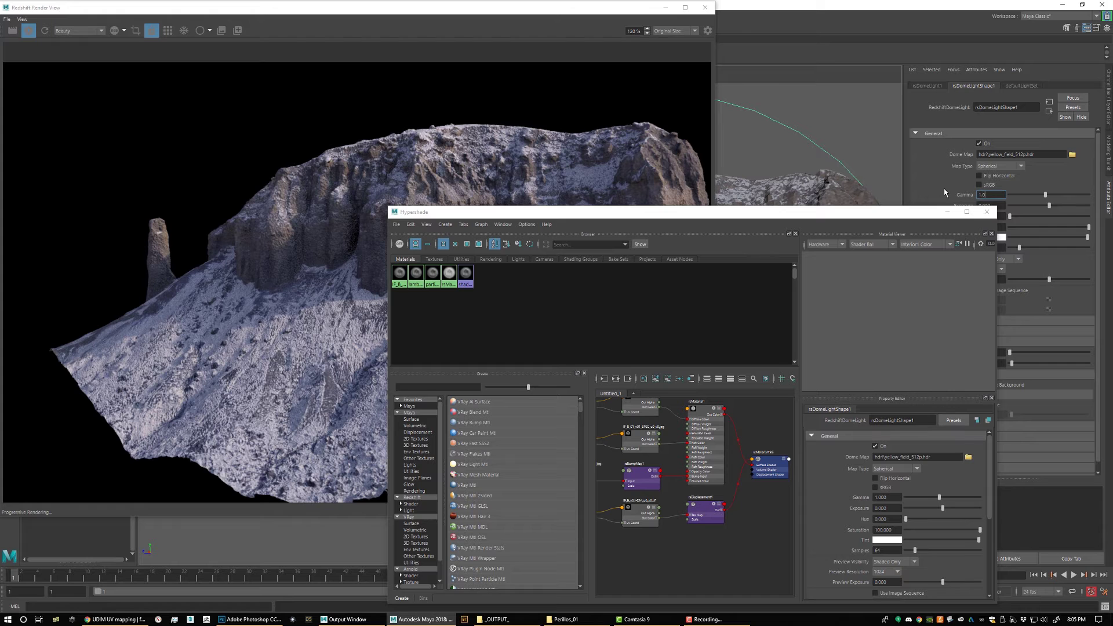
{"action": "type", "text": "5"}
{"action": "key", "text": "Return"}
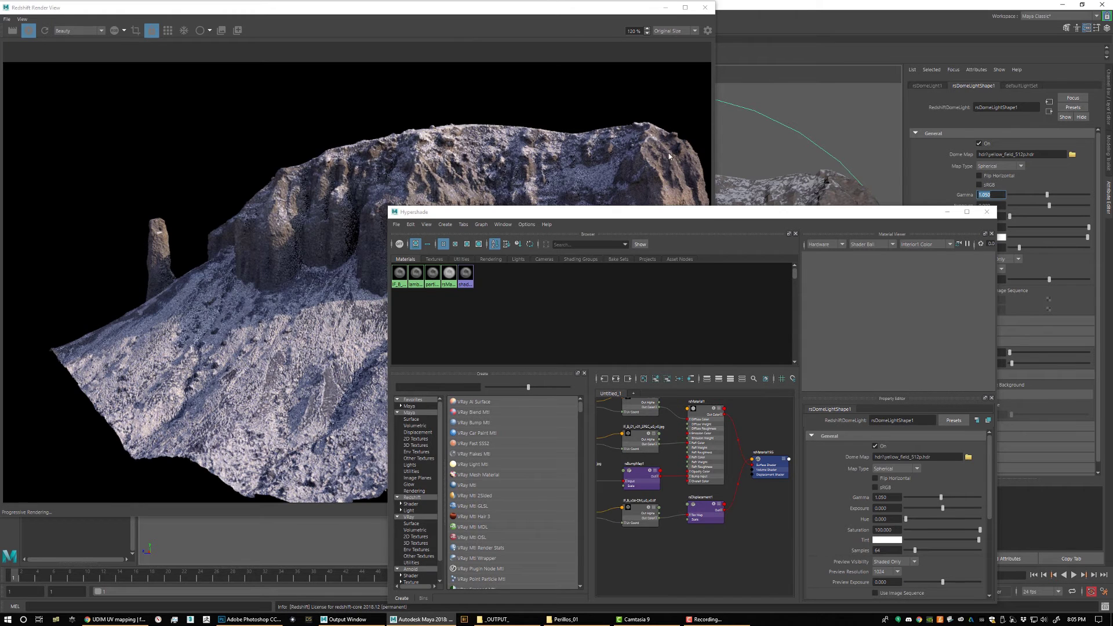
{"action": "left_click", "coordinate": [447, 19]}
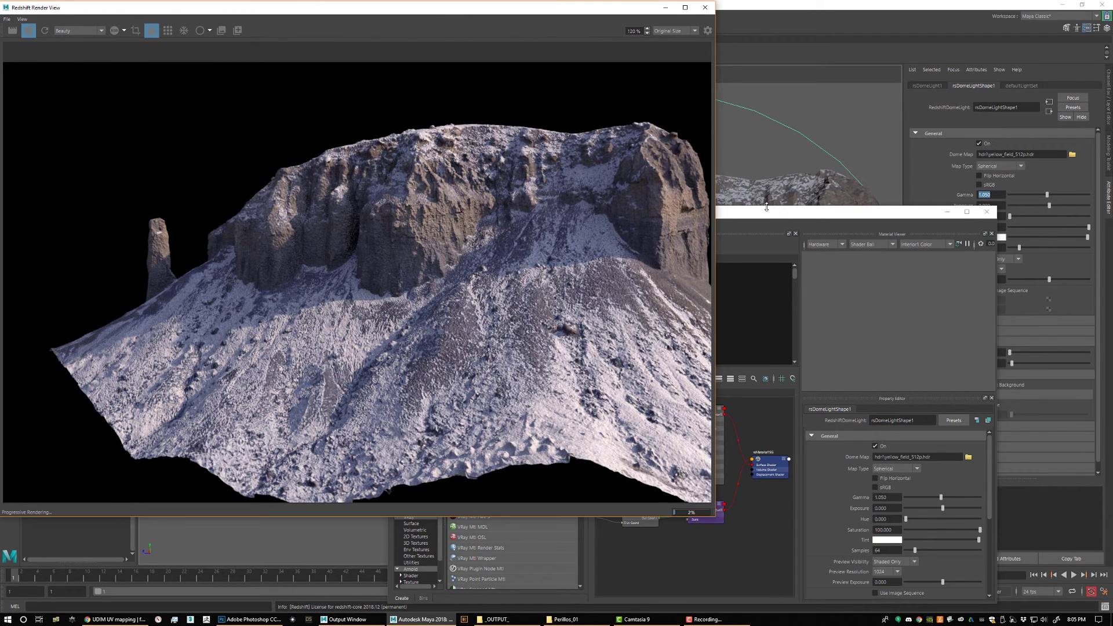
{"action": "left_click_drag", "start_coordinate": [767, 207], "coordinate": [985, 306]}
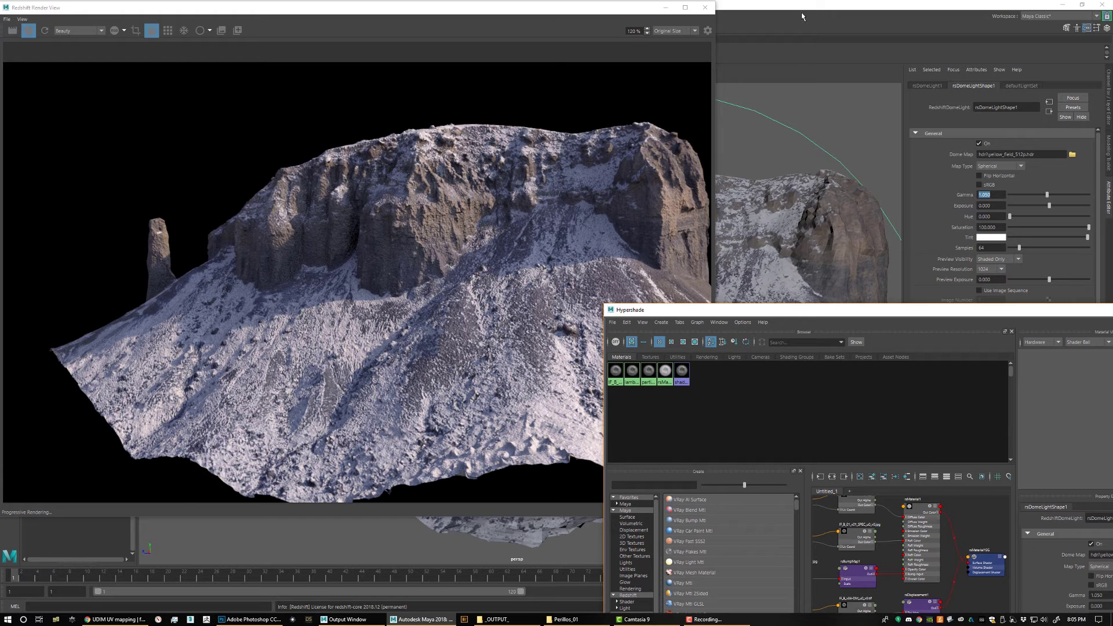
Step: Shrink the Render View and rotate the dome light to brighten the cliff
{"action": "left_click_drag", "start_coordinate": [751, 311], "coordinate": [741, 422]}
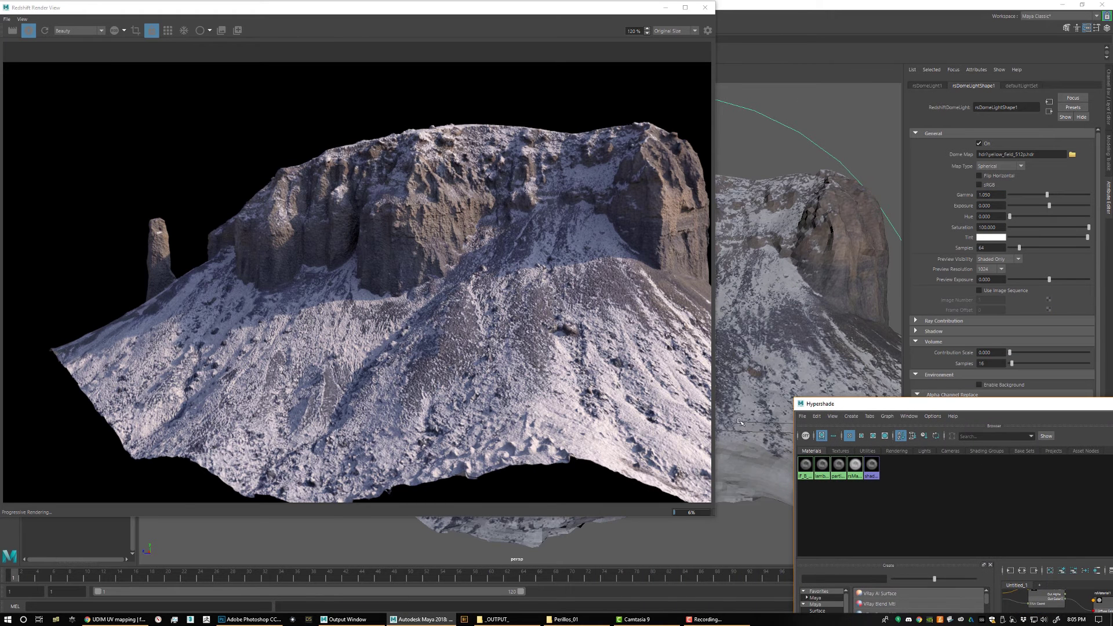
{"action": "left_click", "coordinate": [714, 517]}
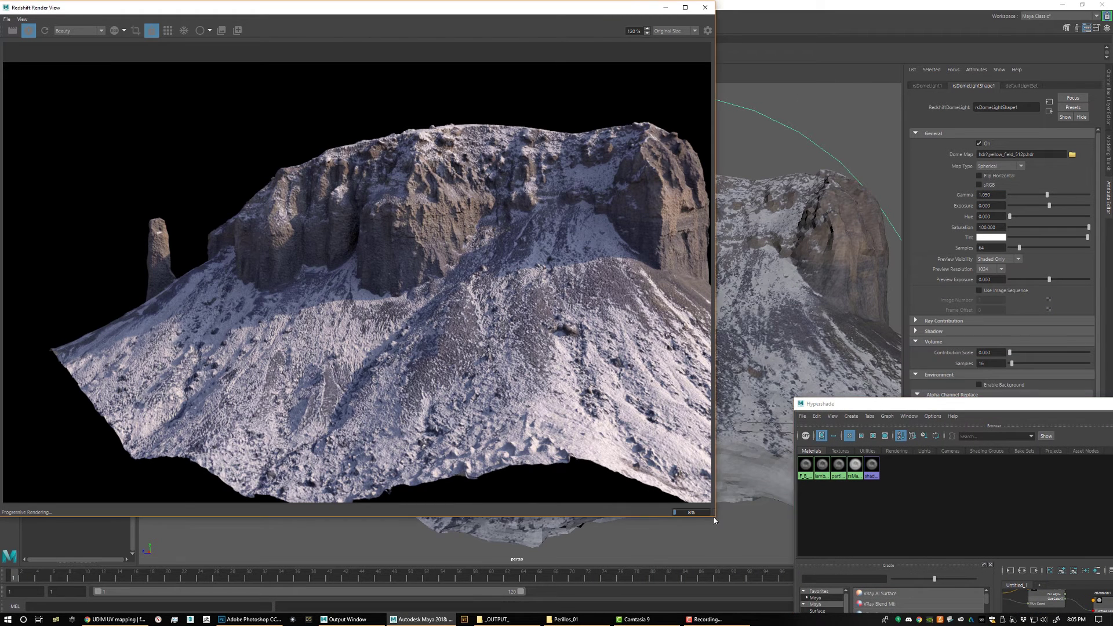
{"action": "left_click_drag", "start_coordinate": [717, 519], "coordinate": [598, 436]}
{"action": "left_click_drag", "start_coordinate": [650, 371], "coordinate": [671, 369]}
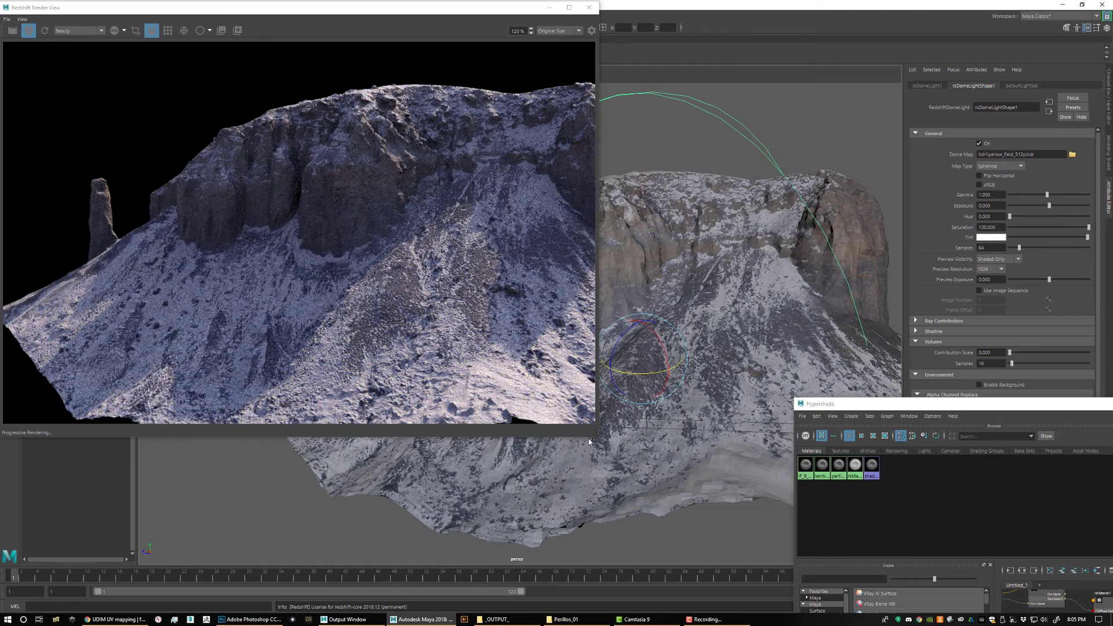
{"action": "scroll", "coordinate": [296, 244], "scroll_direction": "down", "scroll_amount": 3}
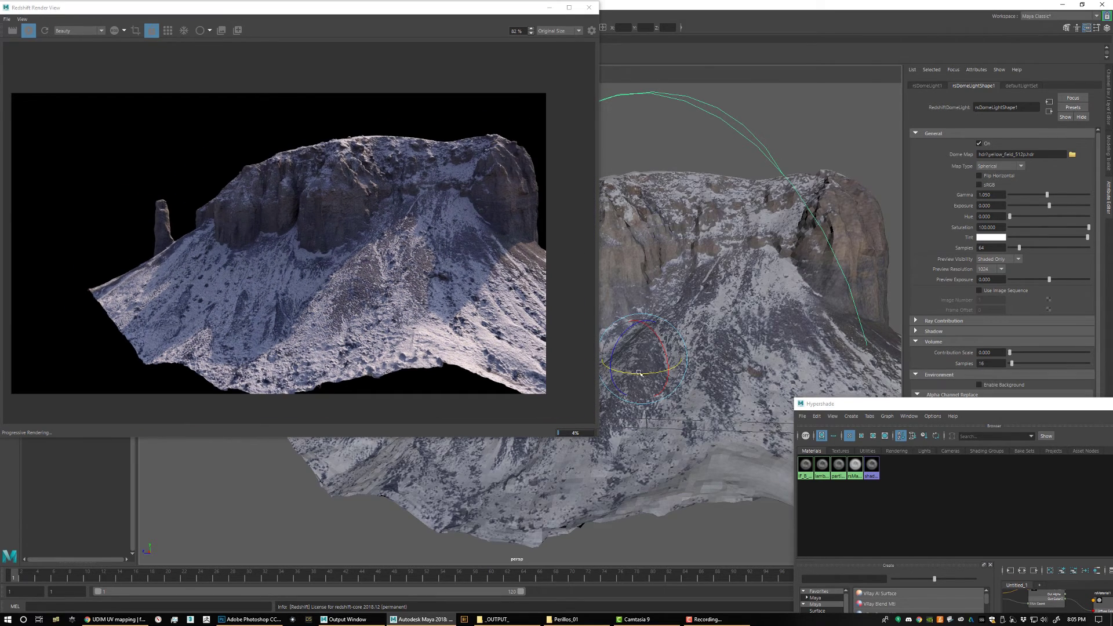
{"action": "left_click_drag", "start_coordinate": [639, 373], "coordinate": [615, 418]}
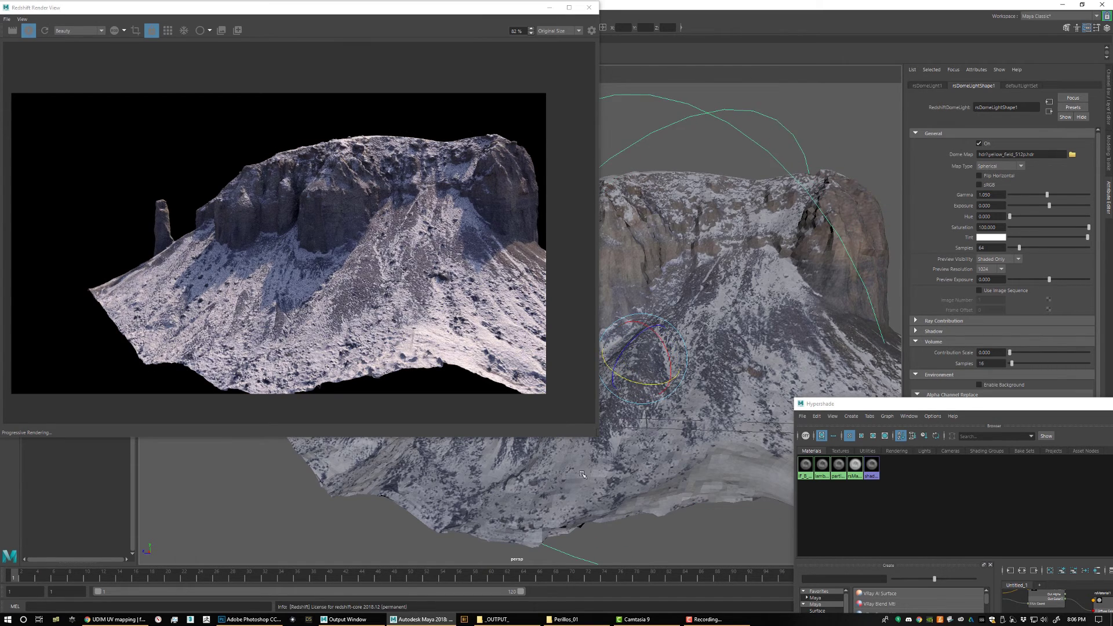
Step: Orbit the perspective view to re-render the snowy cliff from several angles
{"action": "left_click_drag", "start_coordinate": [581, 475], "coordinate": [625, 469], "text": "alt"}
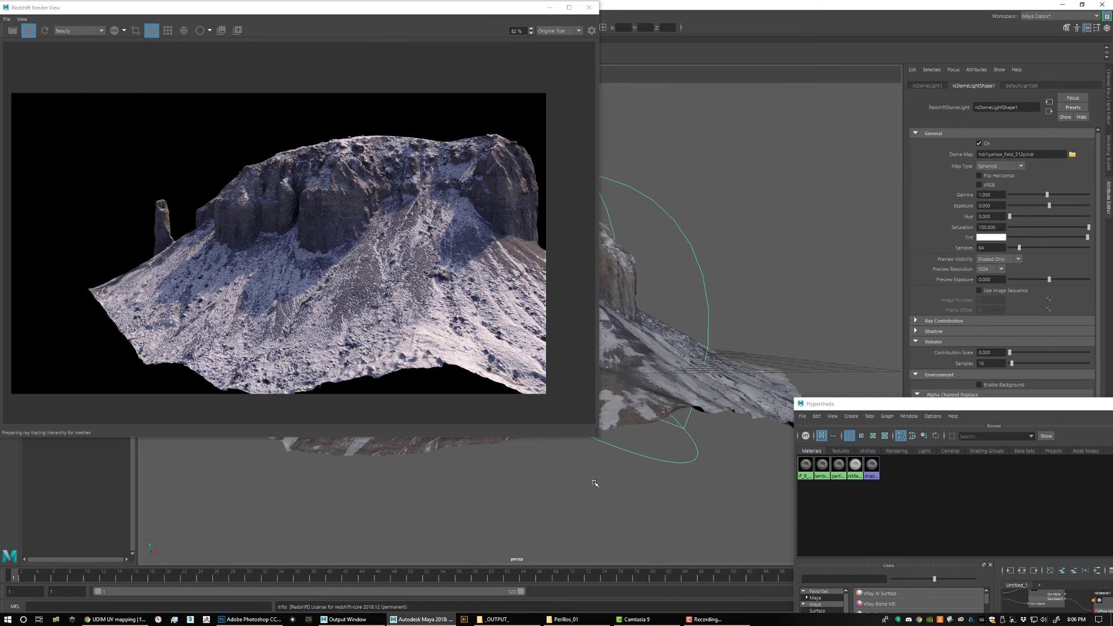
{"action": "left_click_drag", "start_coordinate": [597, 484], "coordinate": [623, 477], "text": "alt"}
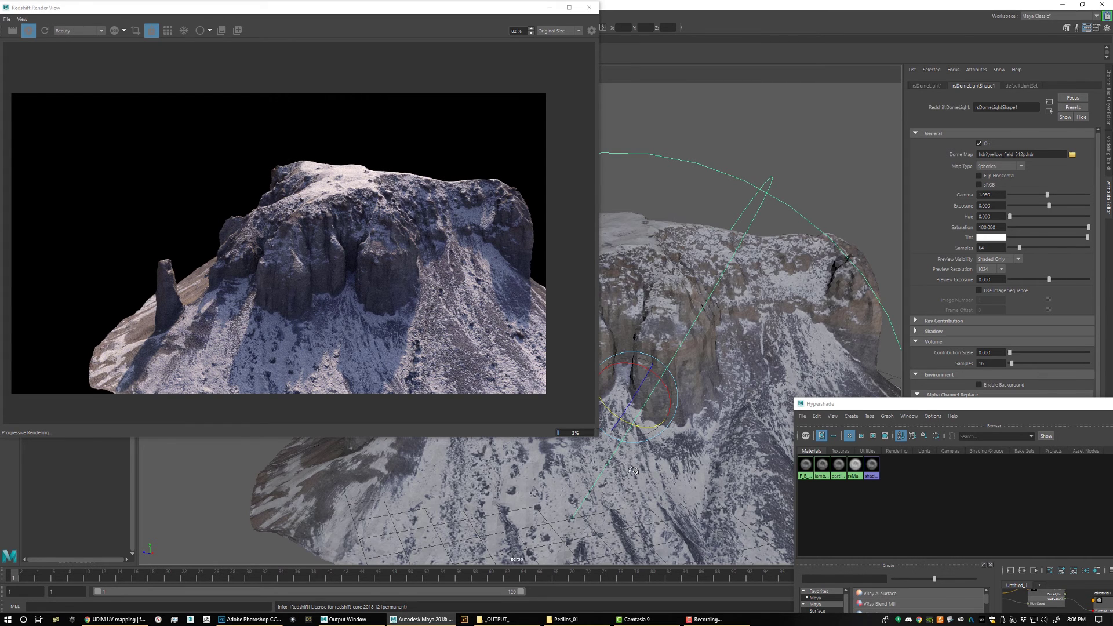
{"action": "left_click_drag", "start_coordinate": [634, 471], "coordinate": [620, 442], "text": "alt"}
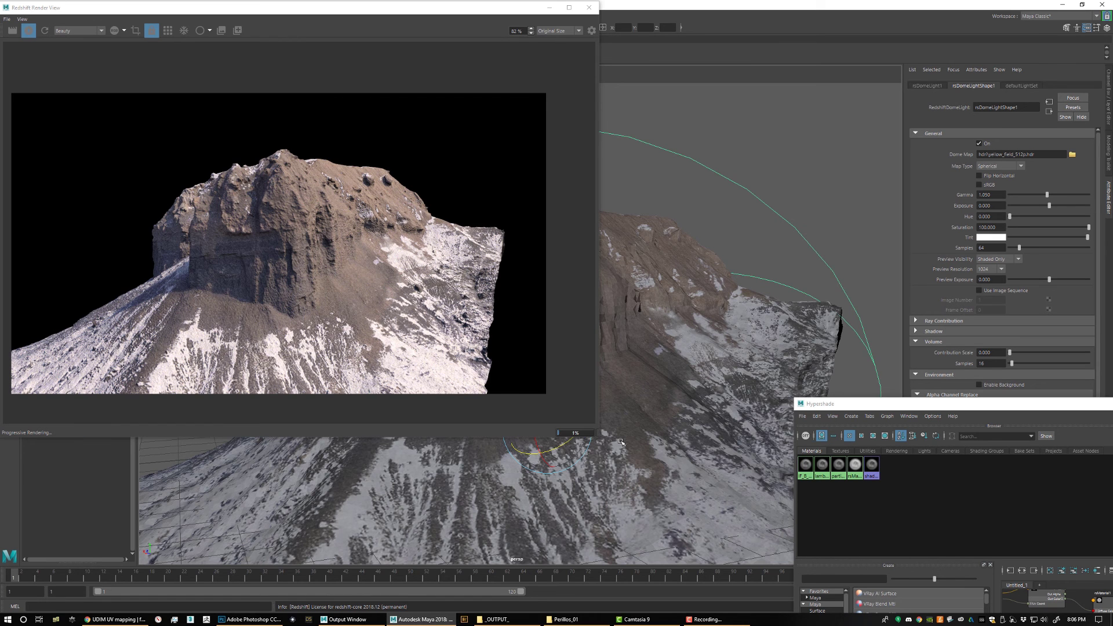
{"action": "left_click_drag", "start_coordinate": [583, 488], "coordinate": [644, 457], "text": "alt"}
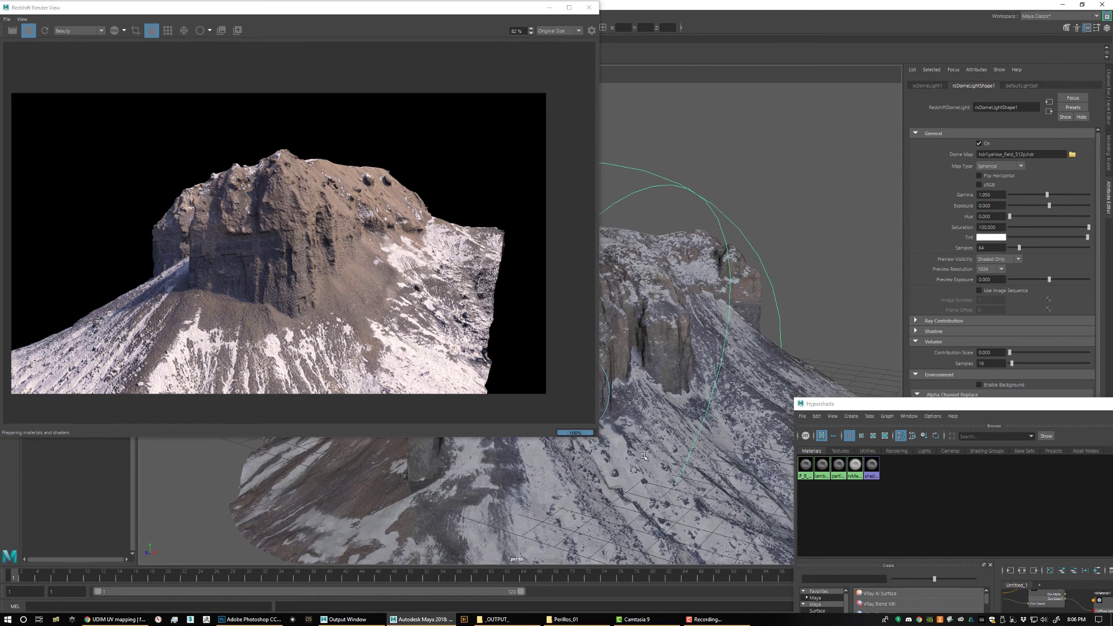